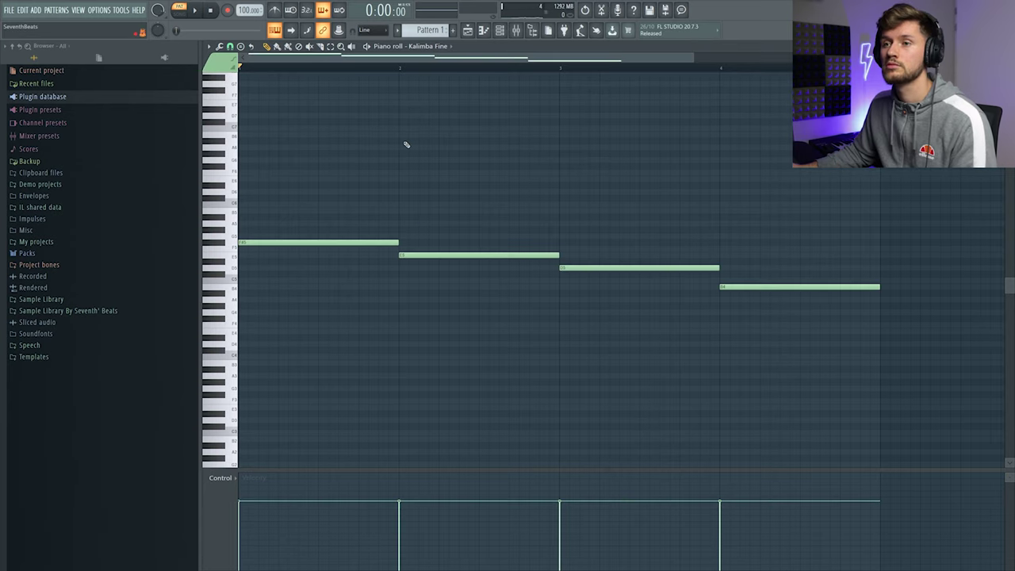
# Step: Duplicate the four-note line and shift the copies up three semitones to start at A5
pyautogui.press('space')
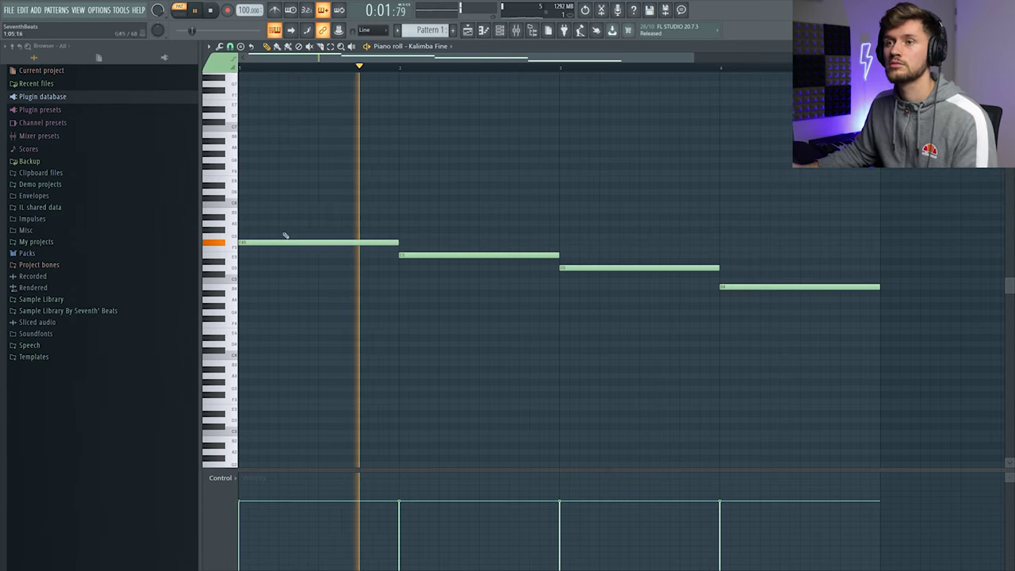
pyautogui.moveTo(235, 217); pyautogui.dragTo(237, 314)
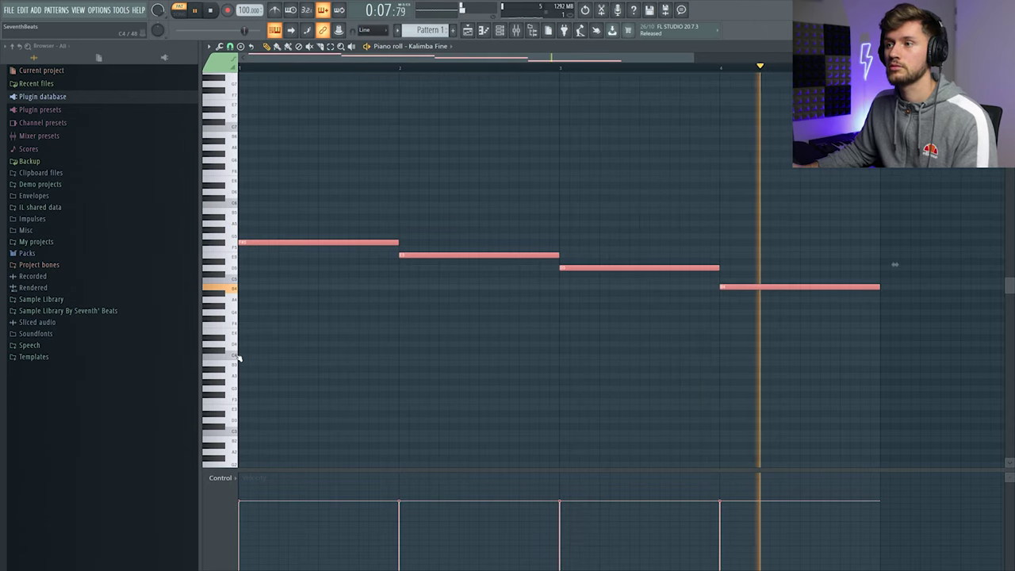
pyautogui.press('space')
pyautogui.hotkey('ctrl', 'v')
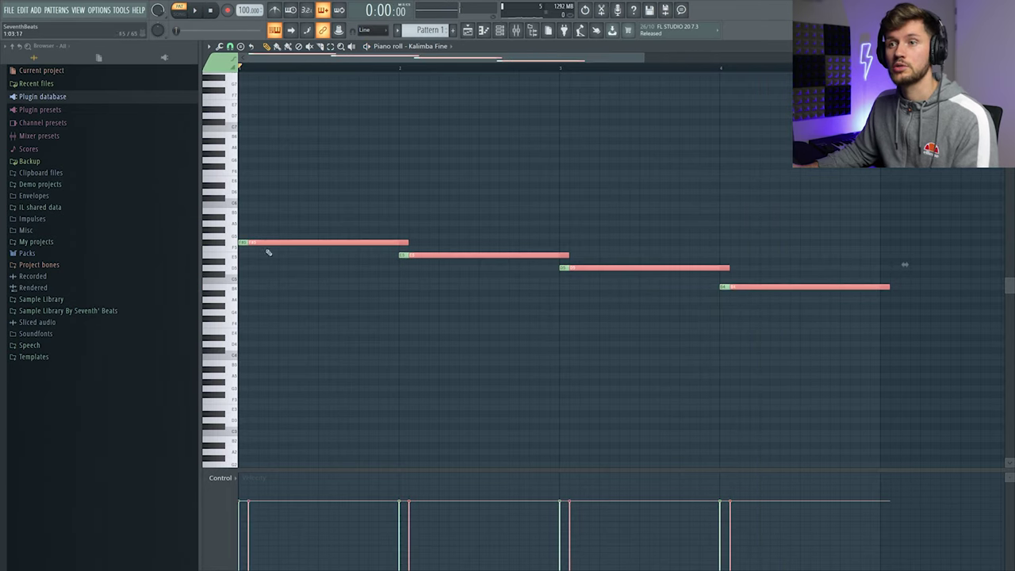
pyautogui.moveTo(264, 242); pyautogui.dragTo(242, 222)
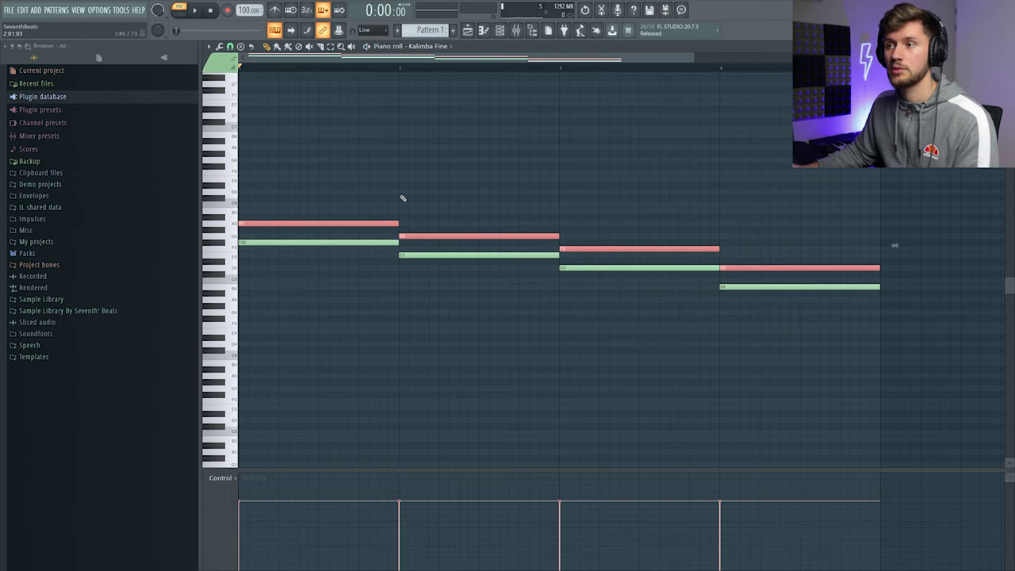
pyautogui.press('space')
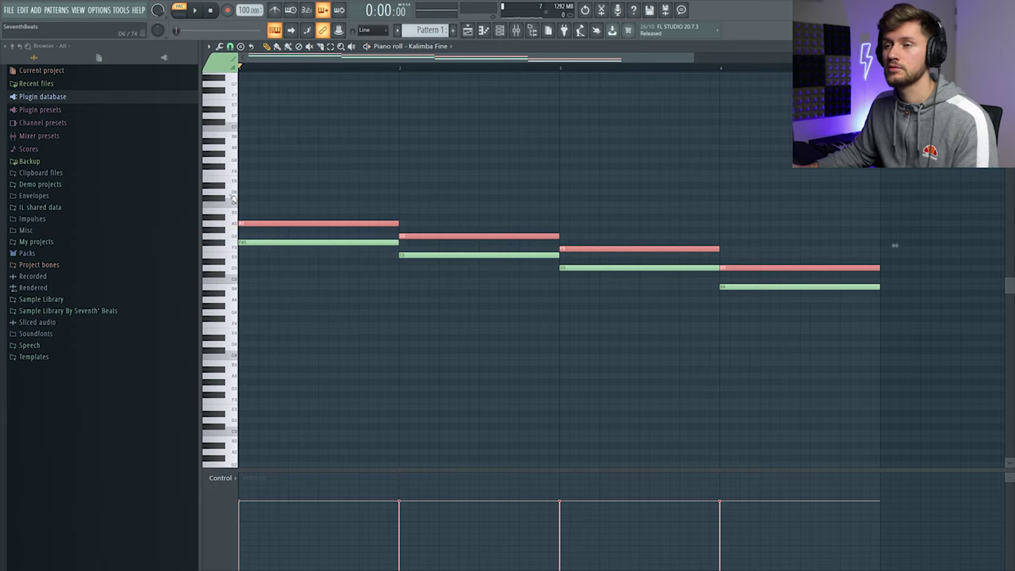
# Step: Lower all the notes in the pattern by one octave and play the result
pyautogui.hotkey('ctrl', 'a')
pyautogui.moveTo(245, 233); pyautogui.dragTo(217, 303)
pyautogui.click(338, 259)
pyautogui.rightClick(341, 260)
pyautogui.press('space')
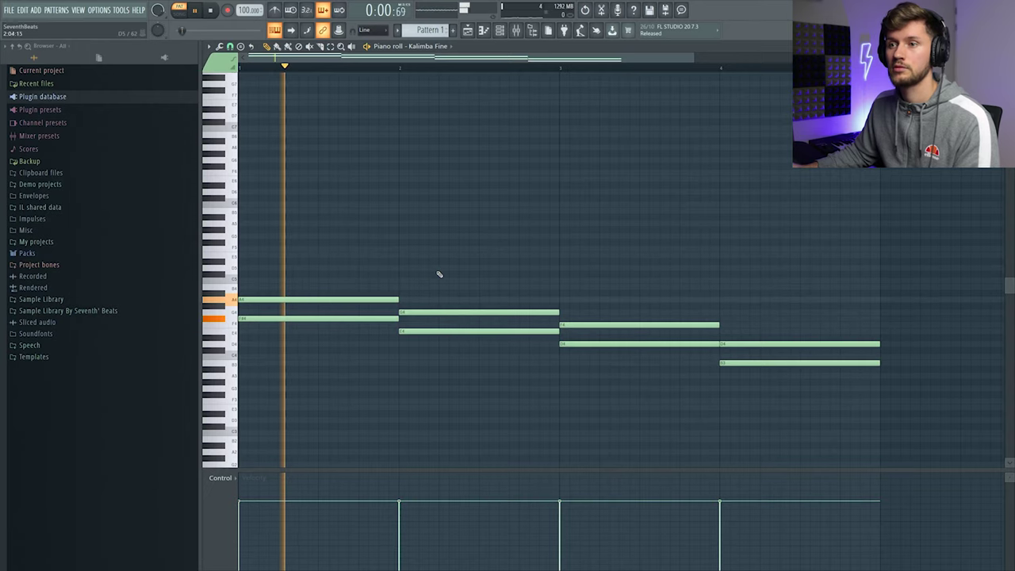
pyautogui.scroll(-2, 460, 275)
pyautogui.scroll(1, 509, 245)
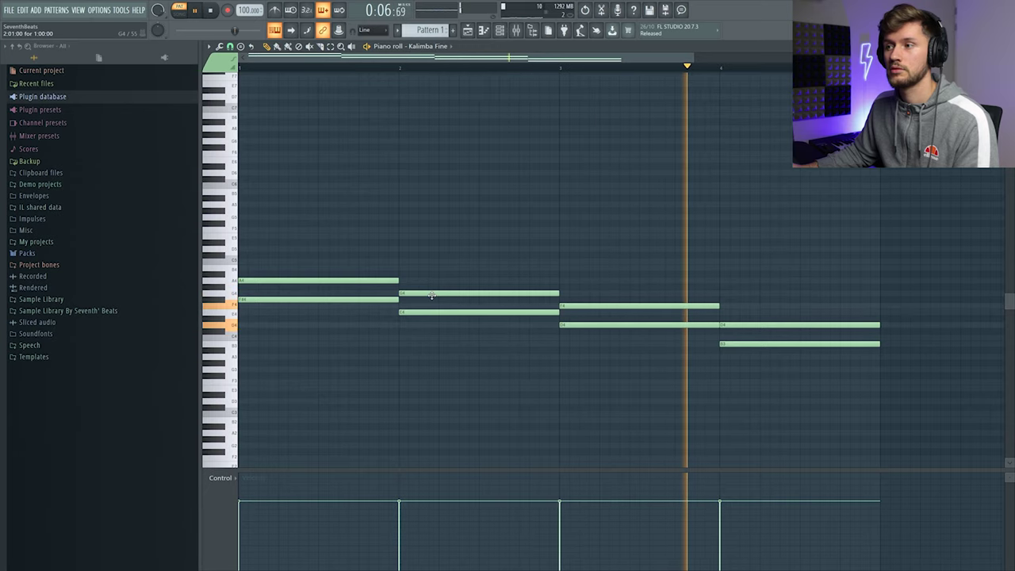
pyautogui.press('space')
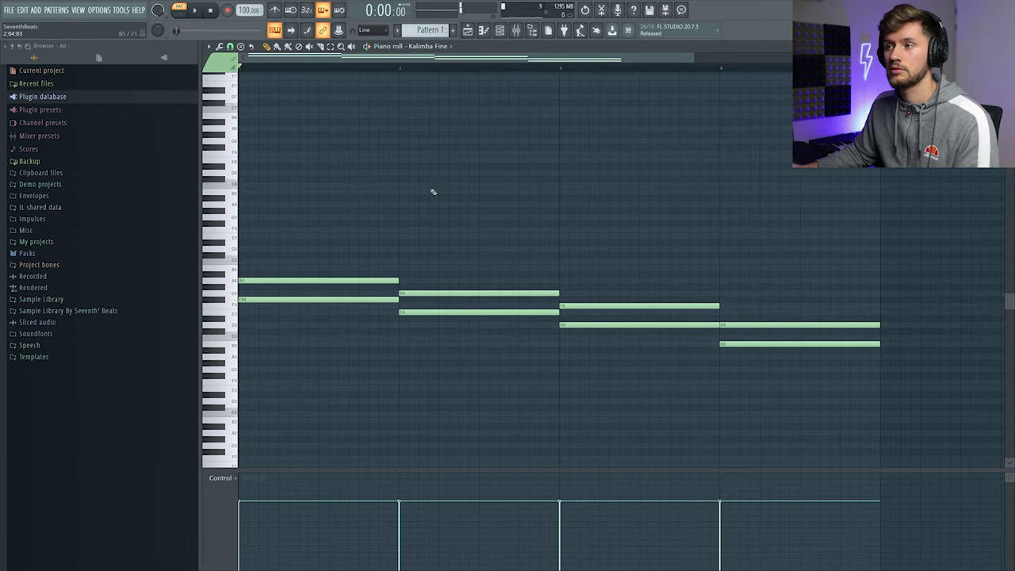
# Step: Raise the upper notes in bars 2 and 3 by one semitone to G#4 and F#4, and play the pattern
pyautogui.moveTo(420, 293); pyautogui.dragTo(423, 284)
pyautogui.moveTo(568, 306); pyautogui.dragTo(574, 300)
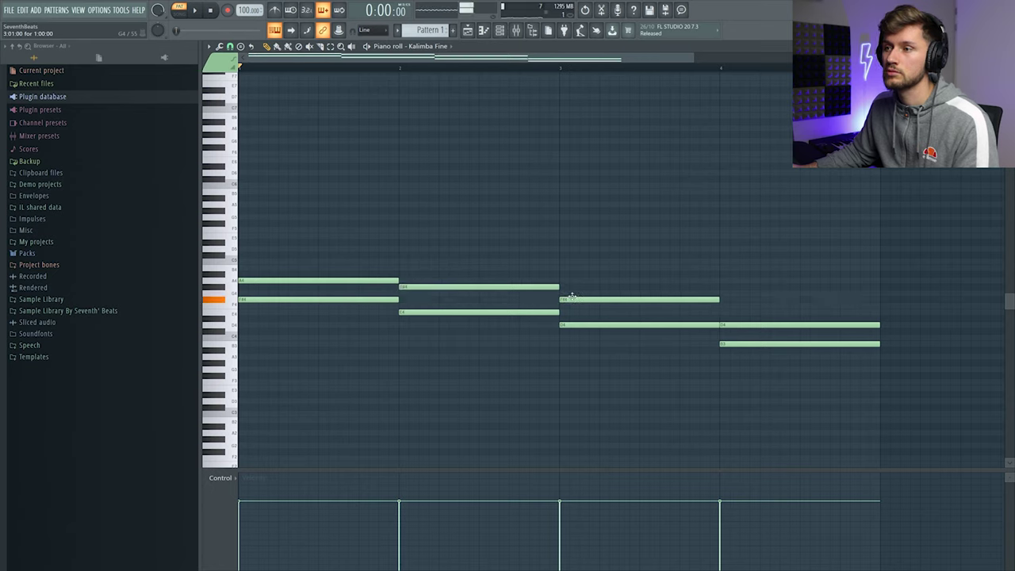
pyautogui.press('space')
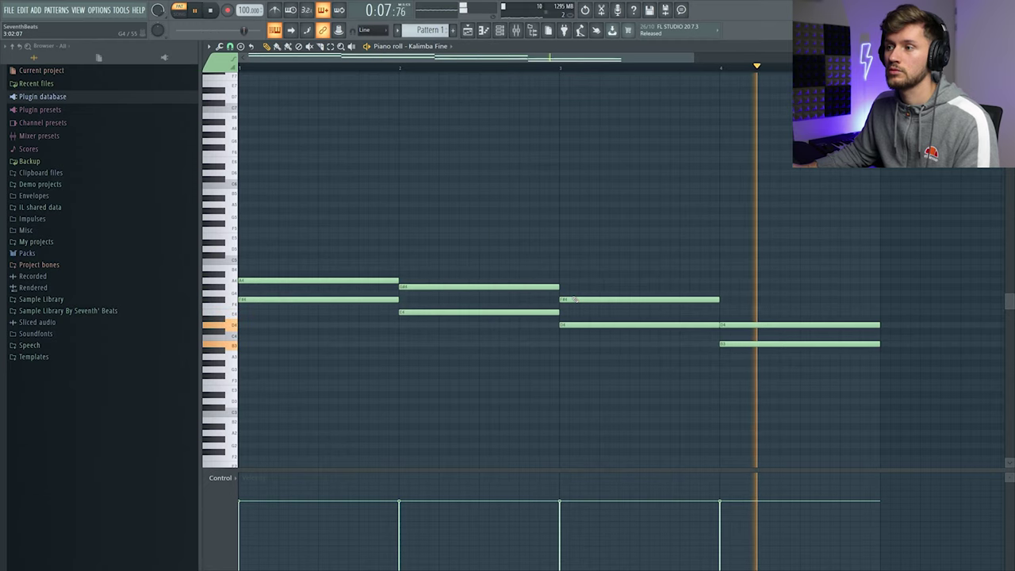
pyautogui.press('space')
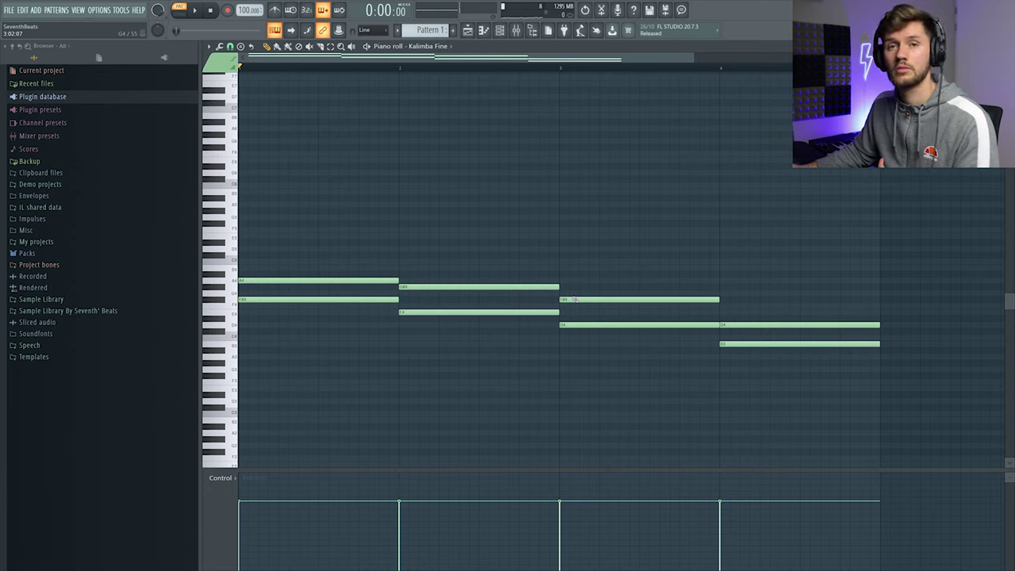
# Step: Add one-bar E5 and A5 notes to bar 1 and a one-bar C#5 note to each of bars 2, 3 and 4
pyautogui.click(246, 235)
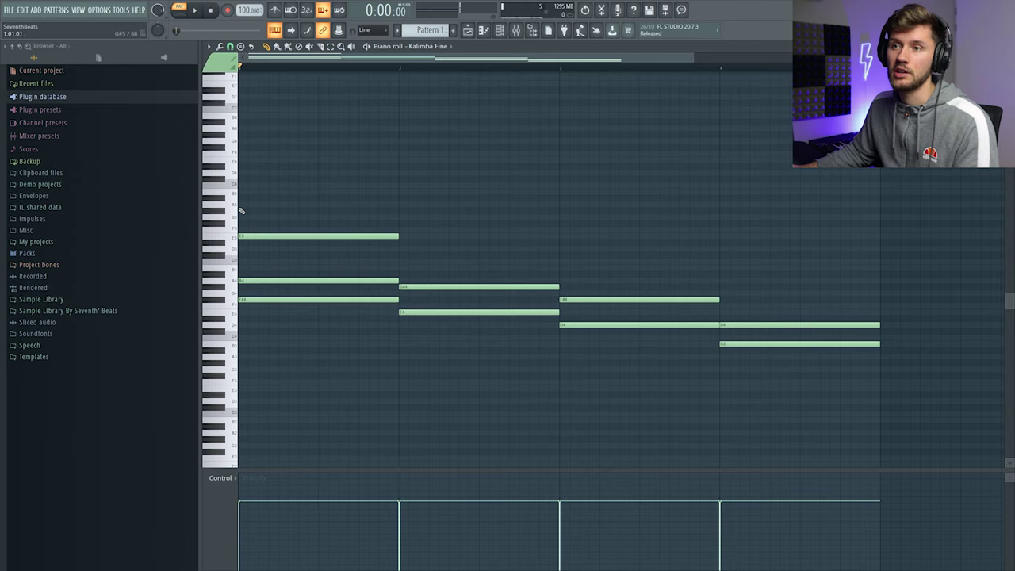
pyautogui.click(242, 205)
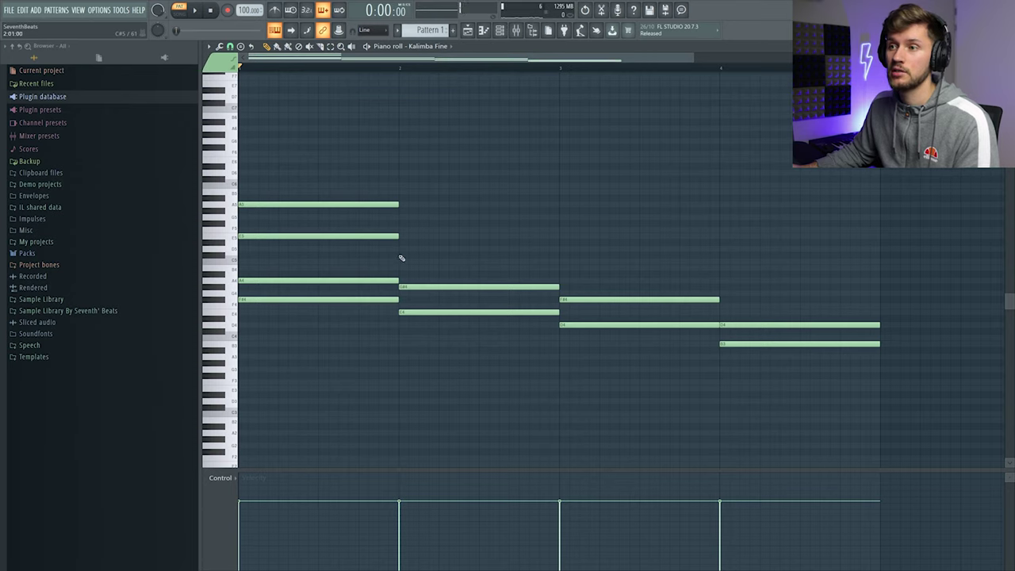
pyautogui.press('space')
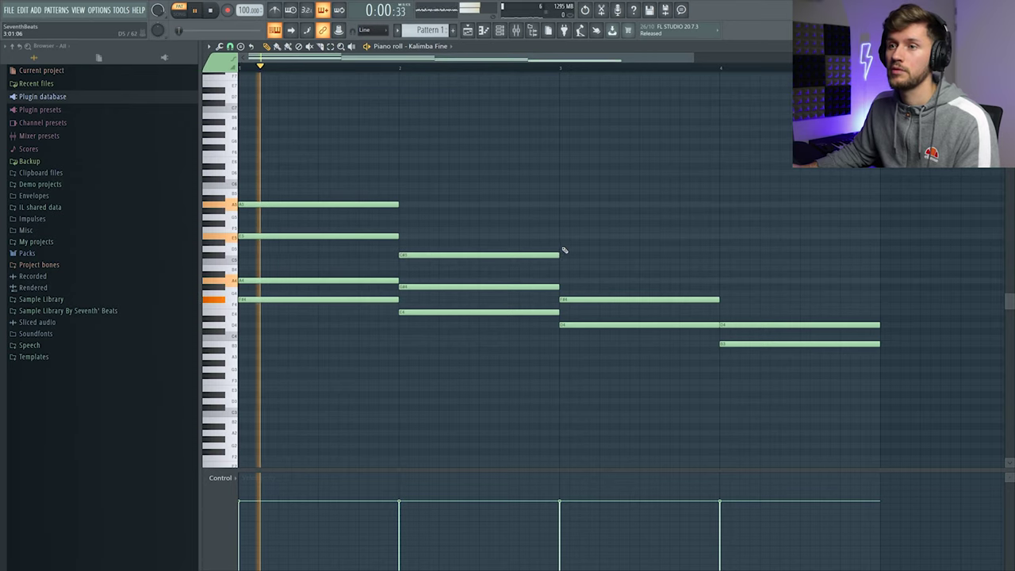
pyautogui.click(561, 254)
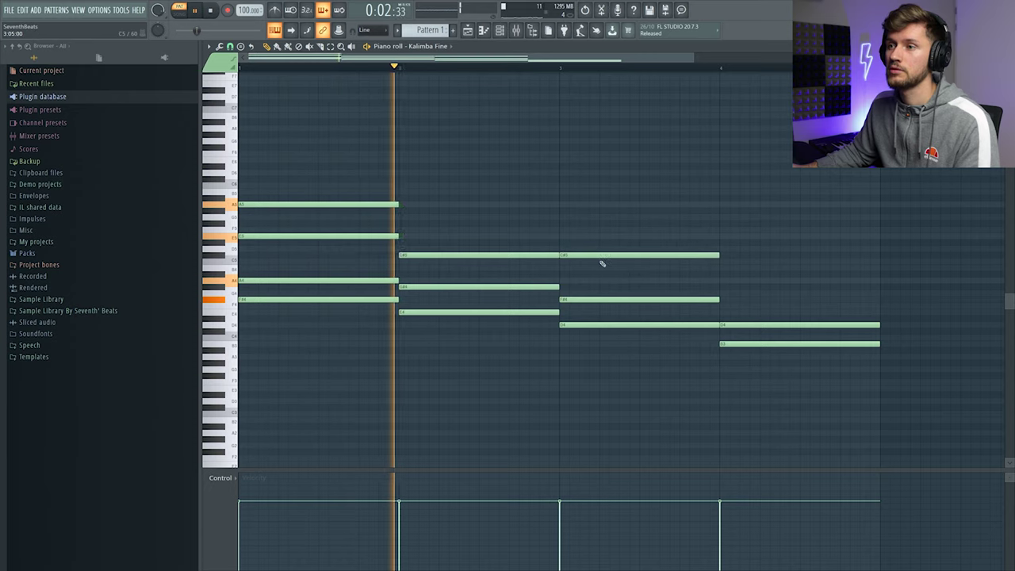
pyautogui.click(723, 255)
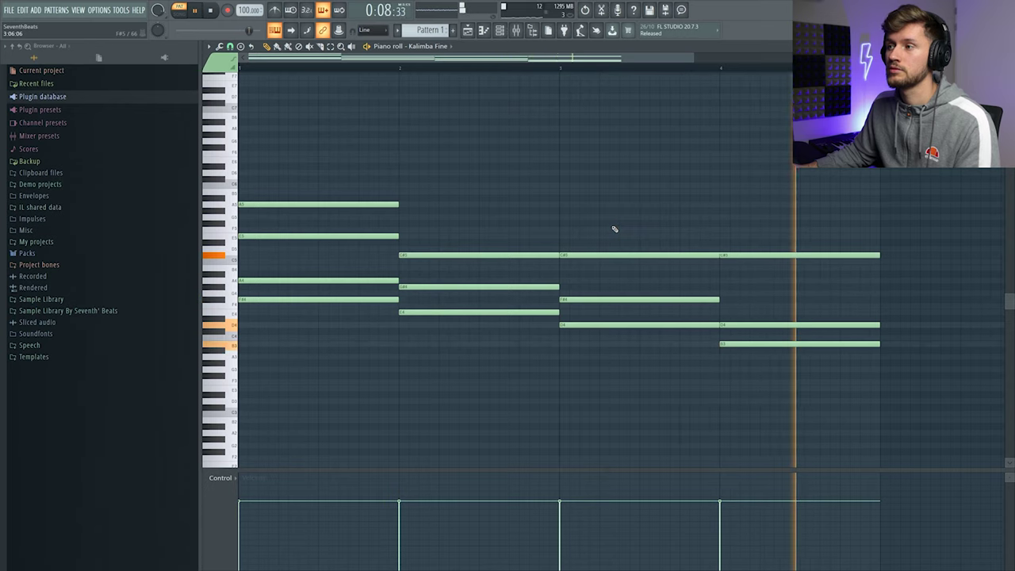
pyautogui.press('space')
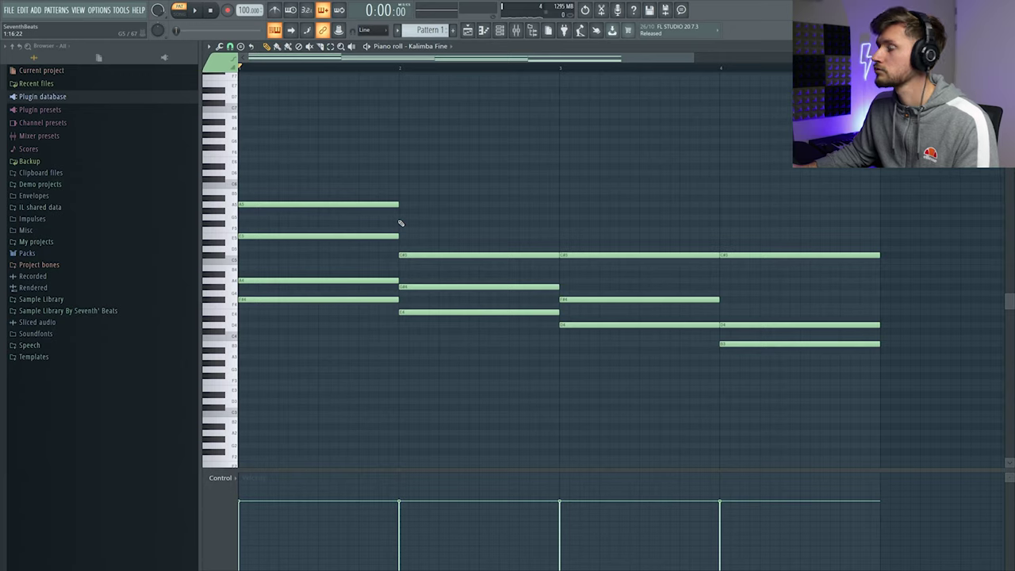
# Step: Complete the top melody with G#5 in bar 2, E5 in bar 3, and half-bar B5 and A5 notes in bar 4
pyautogui.press('space')
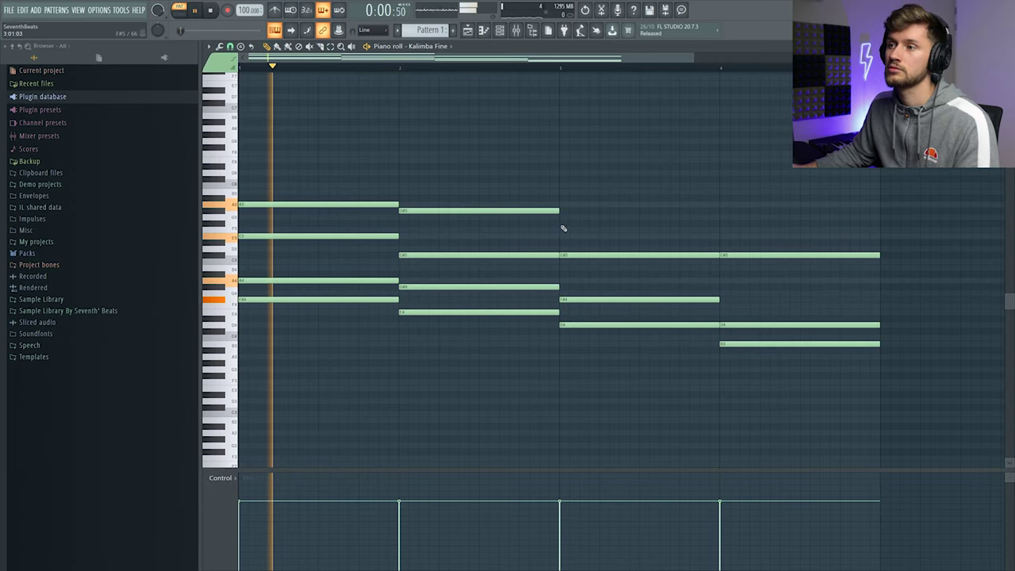
pyautogui.click(563, 229)
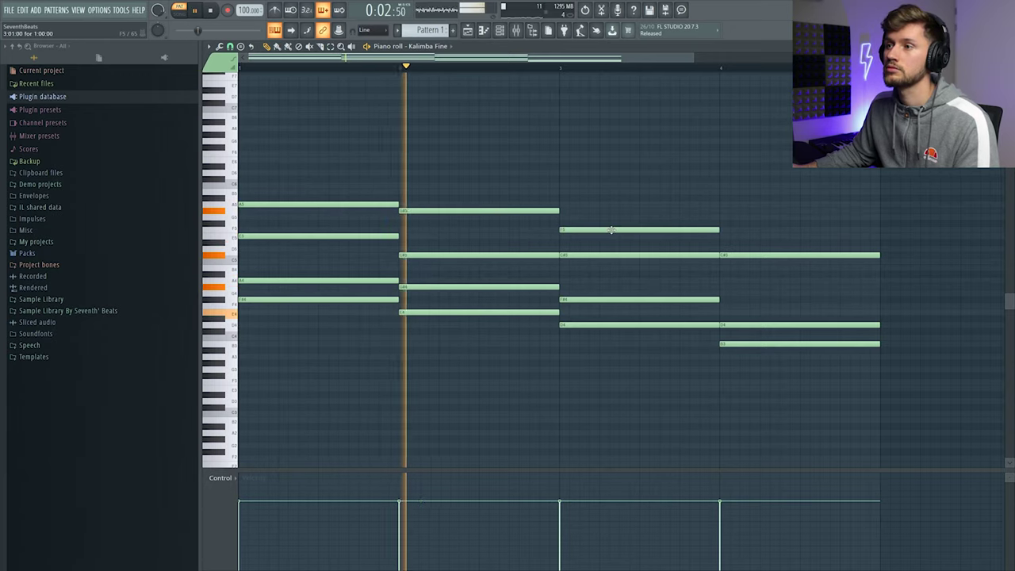
pyautogui.moveTo(611, 230); pyautogui.dragTo(610, 236)
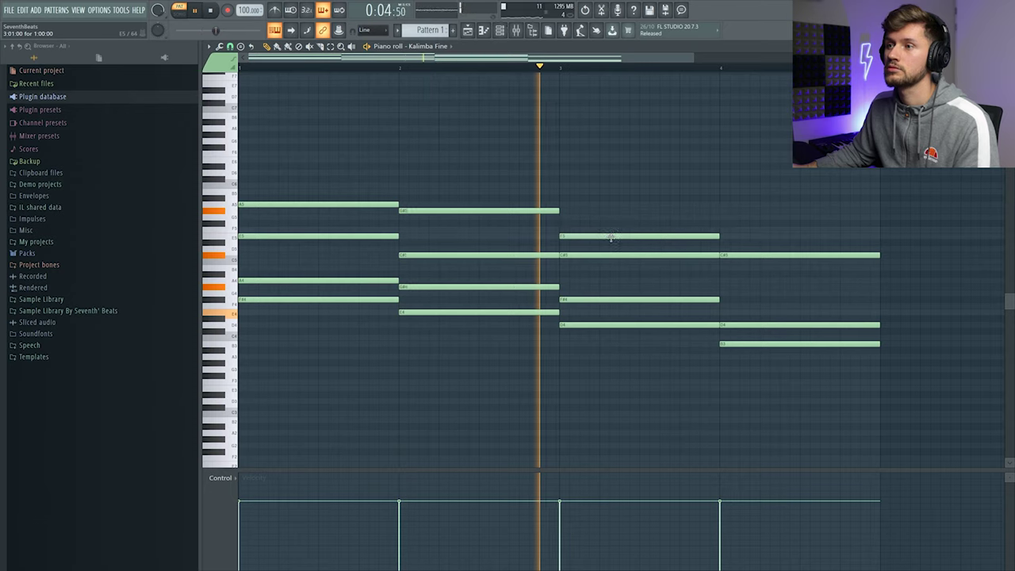
pyautogui.click(720, 193)
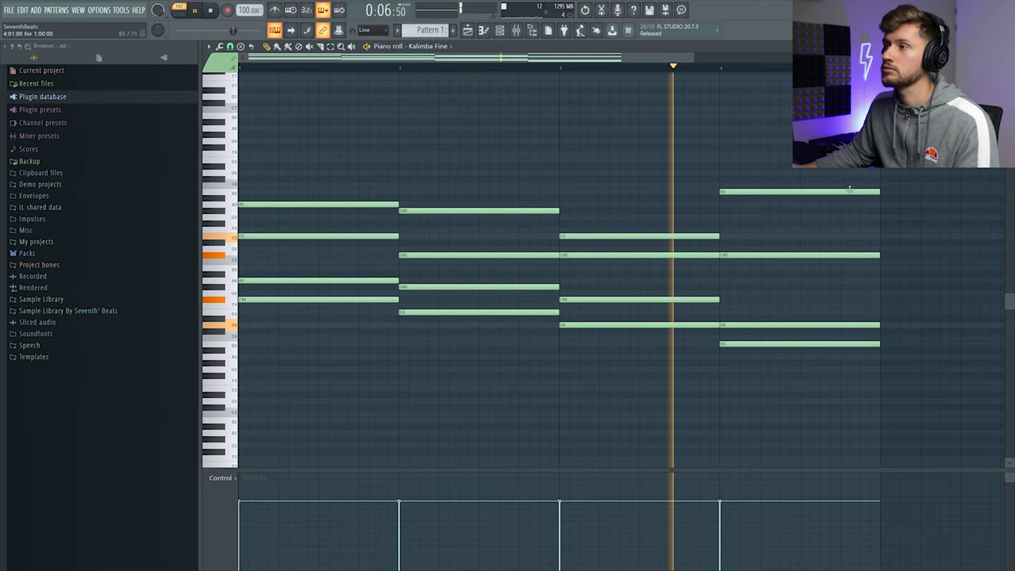
pyautogui.moveTo(879, 192); pyautogui.dragTo(801, 200)
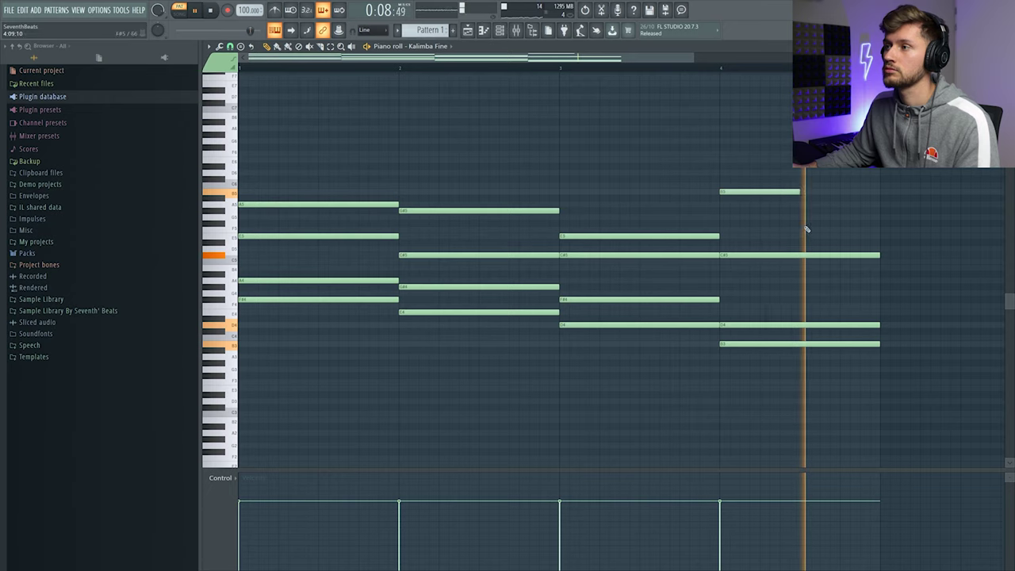
pyautogui.click(803, 204)
pyautogui.click(662, 70)
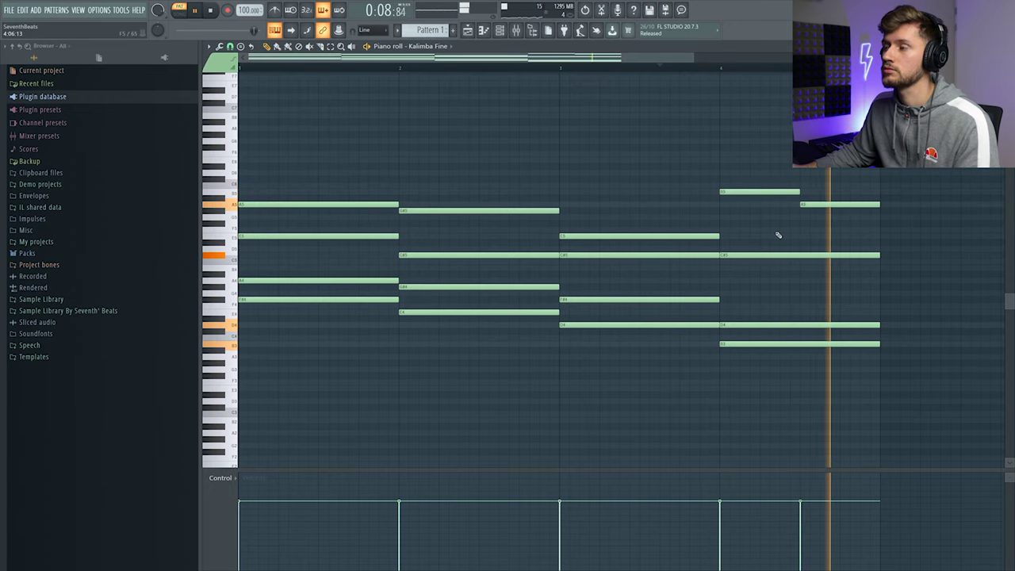
pyautogui.press('space')
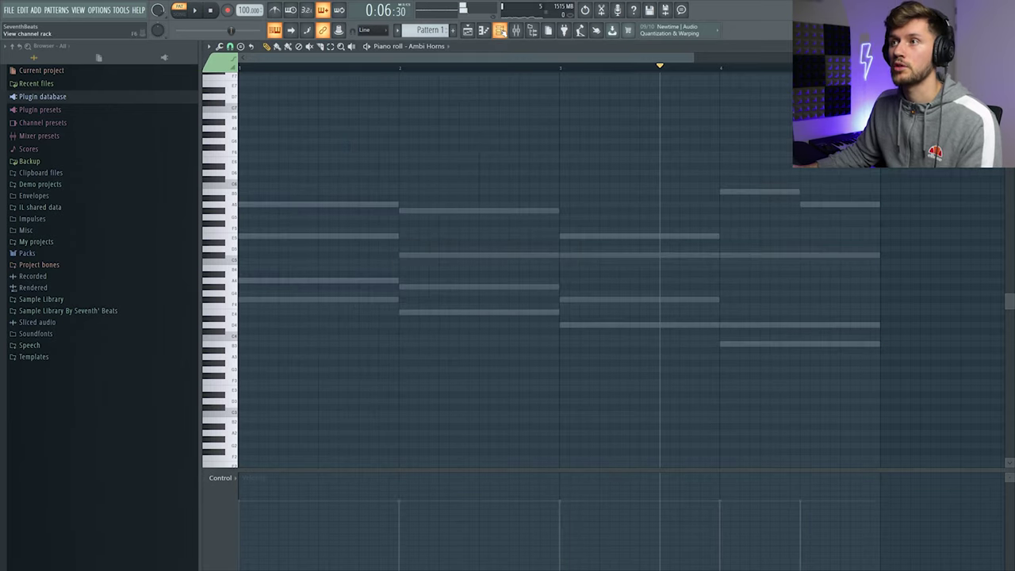
# Step: Copy the Kalimba Fine notes into the Ambi Horns channel and set the Ambi Horns channel volume to 28%
pyautogui.click(499, 30)
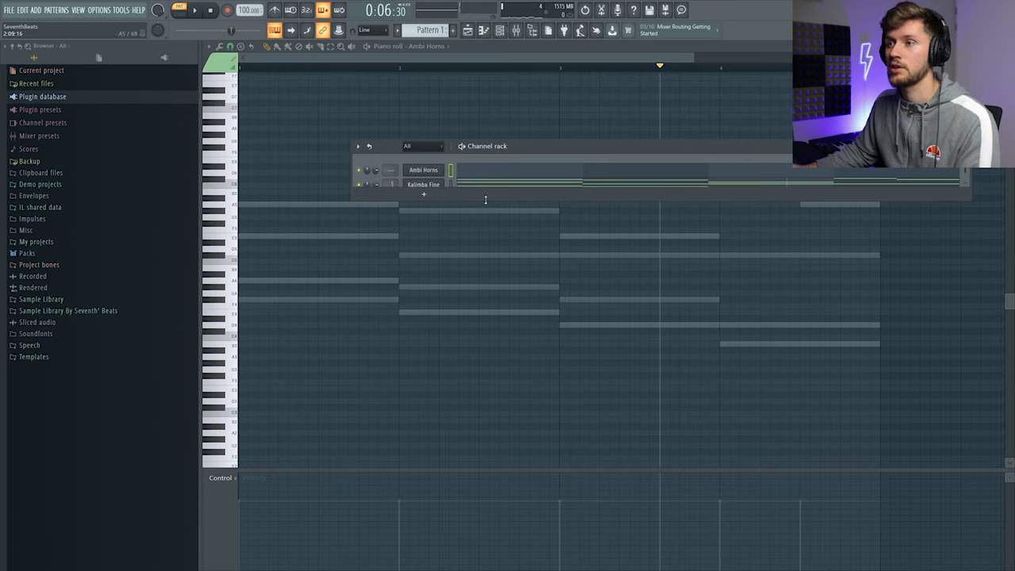
pyautogui.moveTo(485, 199); pyautogui.dragTo(458, 230)
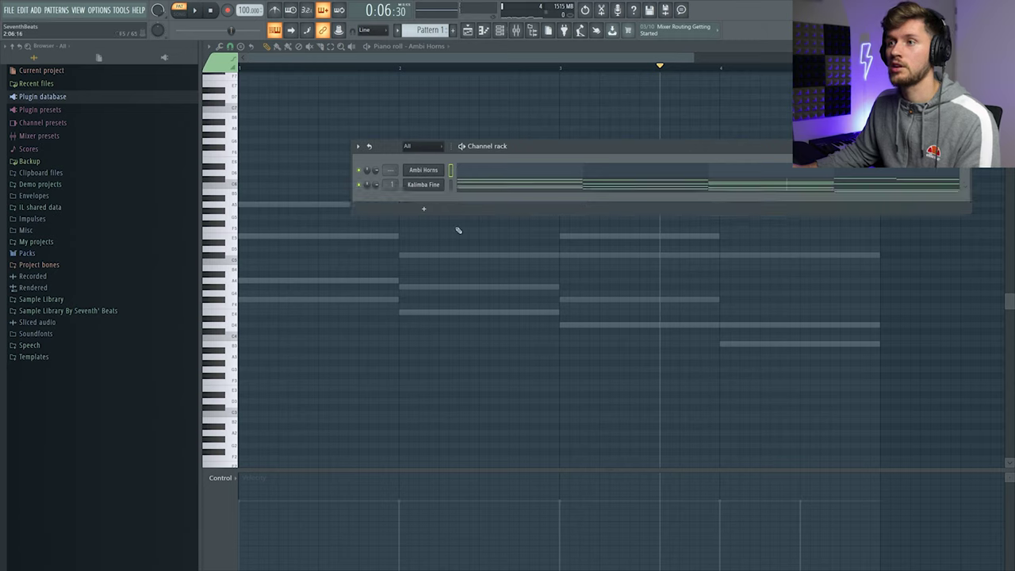
pyautogui.click(451, 169)
pyautogui.press('space')
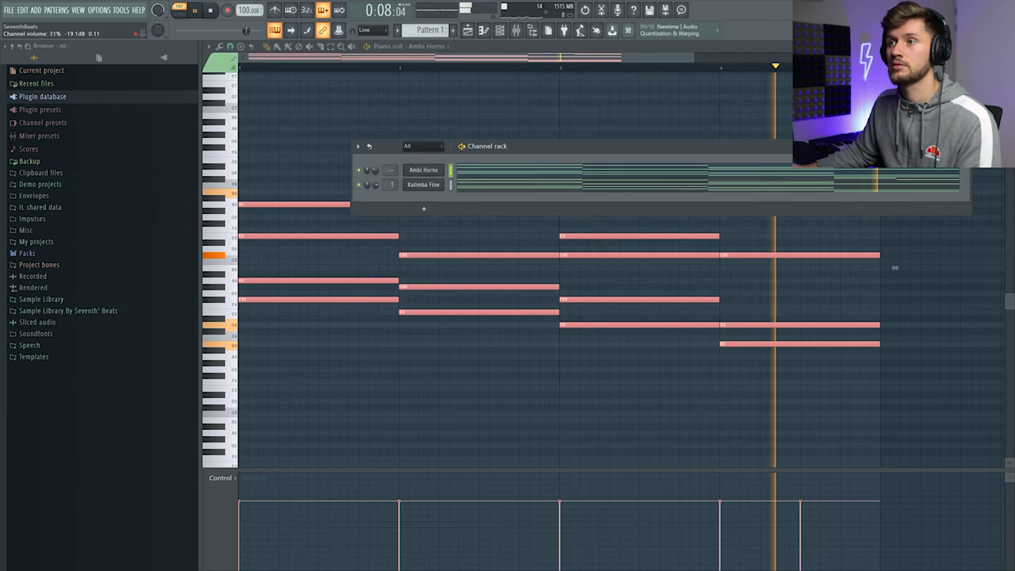
pyautogui.press('space')
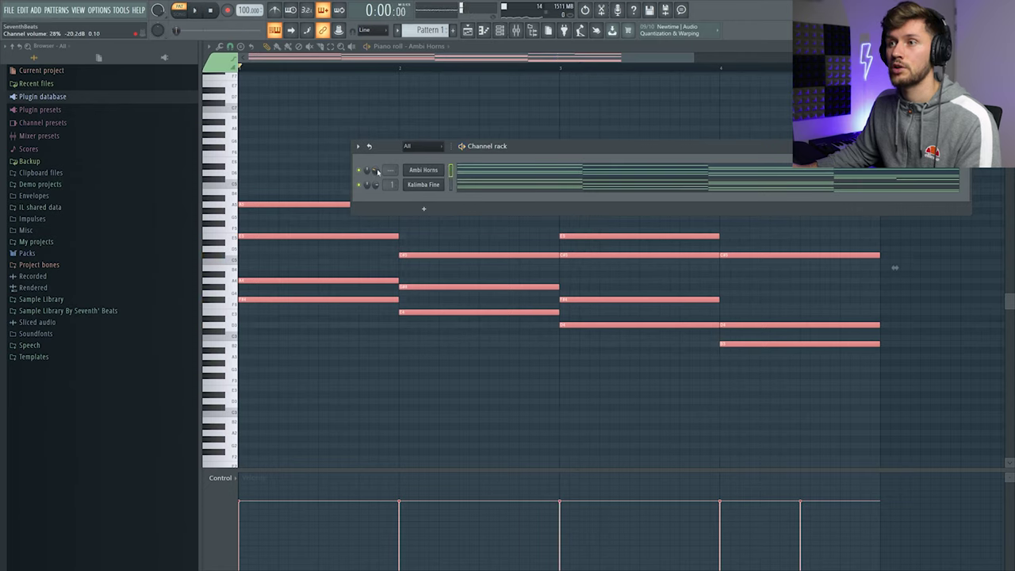
# Step: Route the Ambi Horns channel to mixer track Insert 20
pyautogui.click(432, 172)
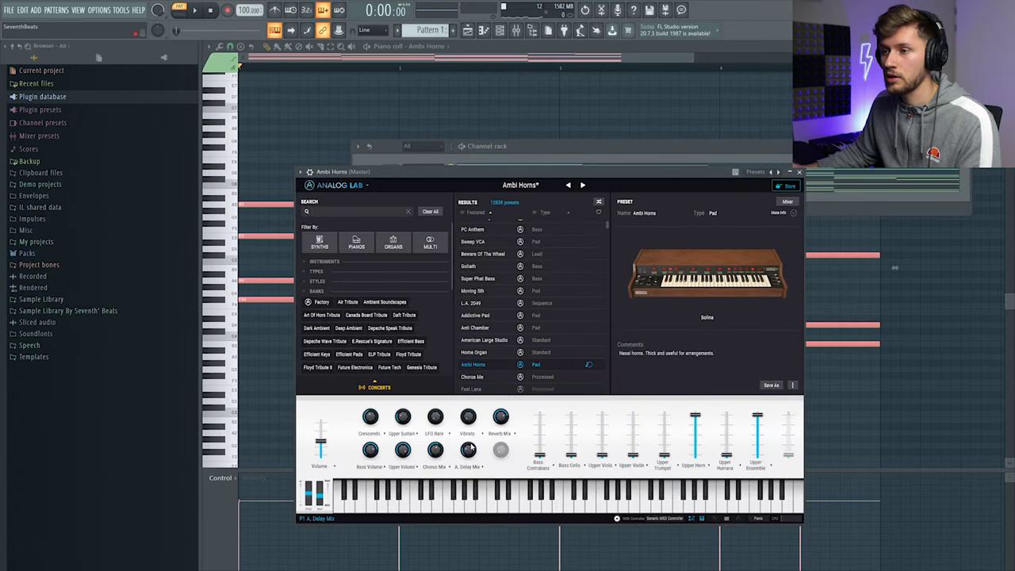
pyautogui.click(515, 30)
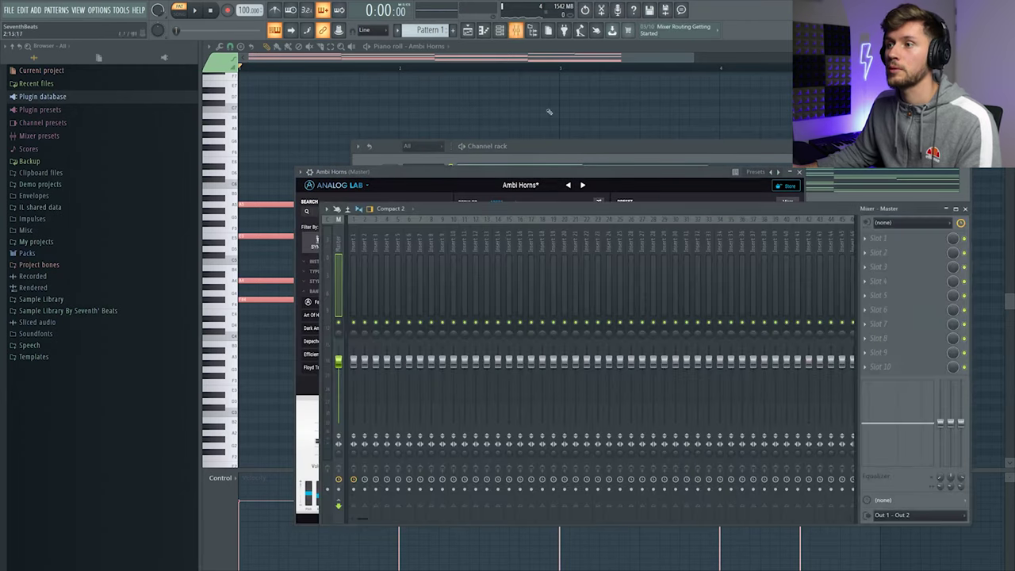
pyautogui.rightClick(567, 241)
pyautogui.moveTo(626, 311)
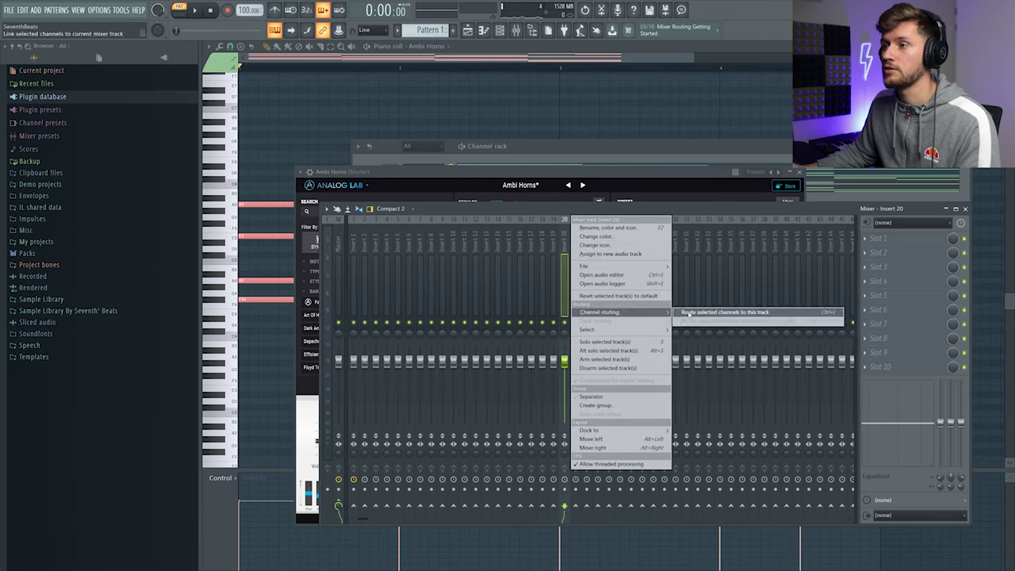
pyautogui.click(690, 313)
# Step: Load Fruity Parametric EQ 2 in the Ambi Horns track's first effect slot and cut the highs with a low-pass on band 7
pyautogui.click(869, 240)
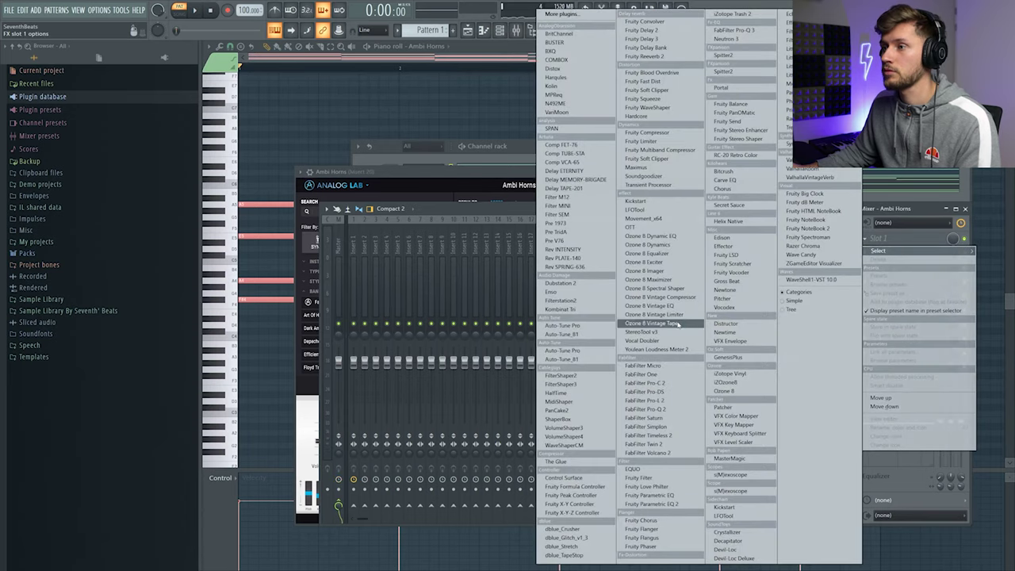
pyautogui.click(659, 503)
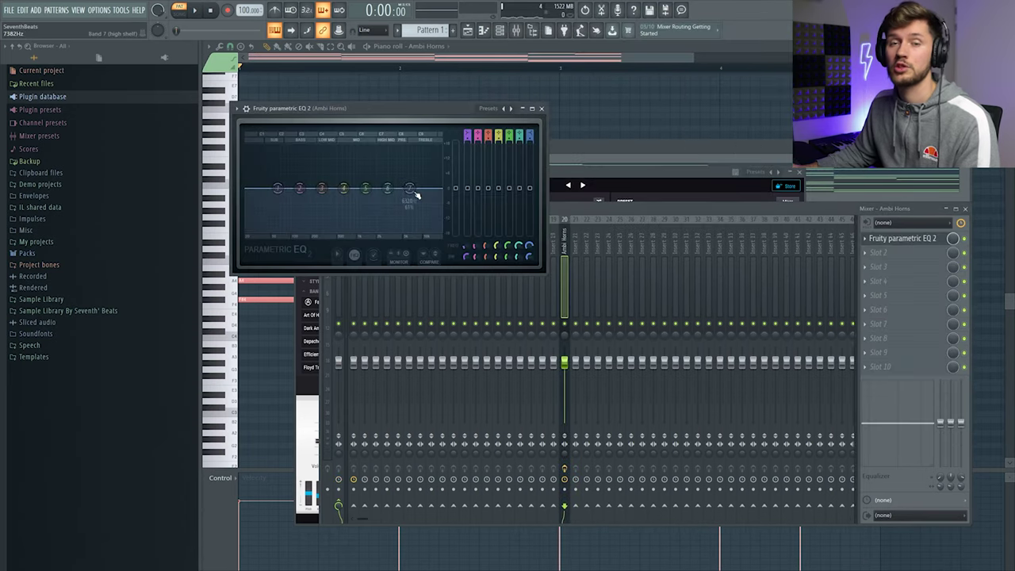
pyautogui.press('space')
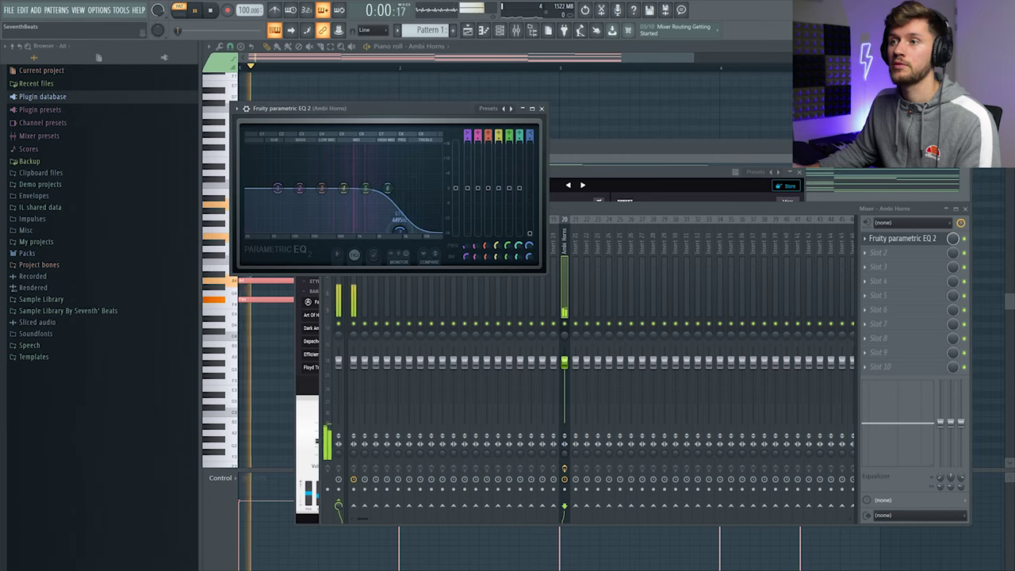
pyautogui.moveTo(399, 230); pyautogui.dragTo(365, 230)
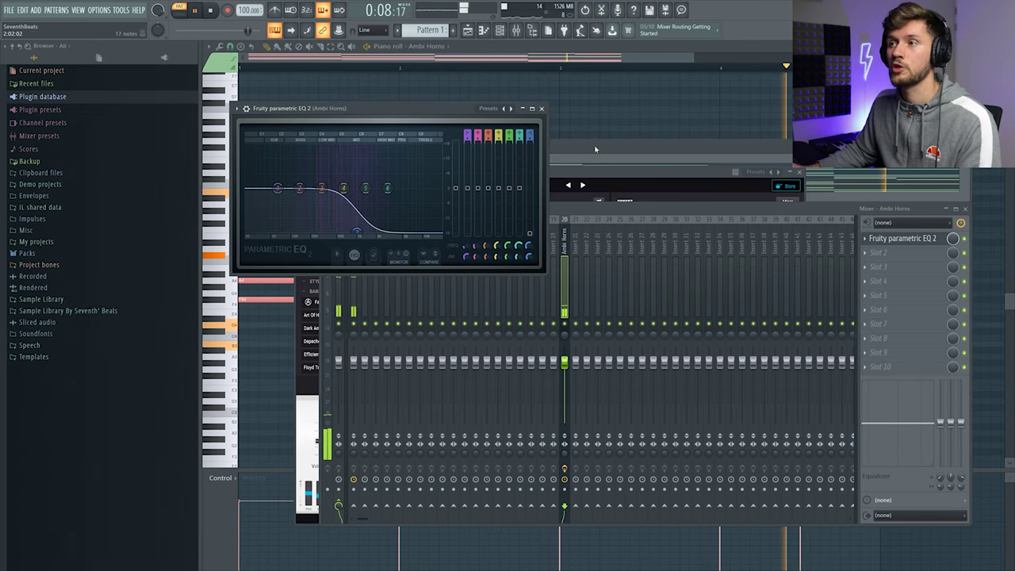
# Step: Route the Kalimba Fine channel to mixer track Insert 21
pyautogui.click(596, 149)
pyautogui.click(424, 185)
pyautogui.click(516, 30)
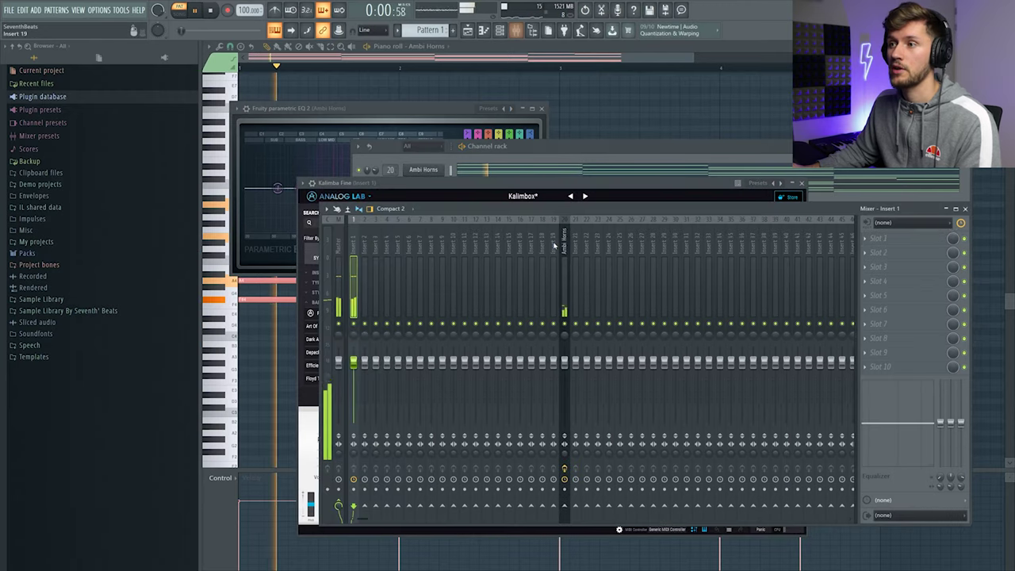
pyautogui.rightClick(575, 242)
pyautogui.moveTo(625, 312)
pyautogui.click(737, 315)
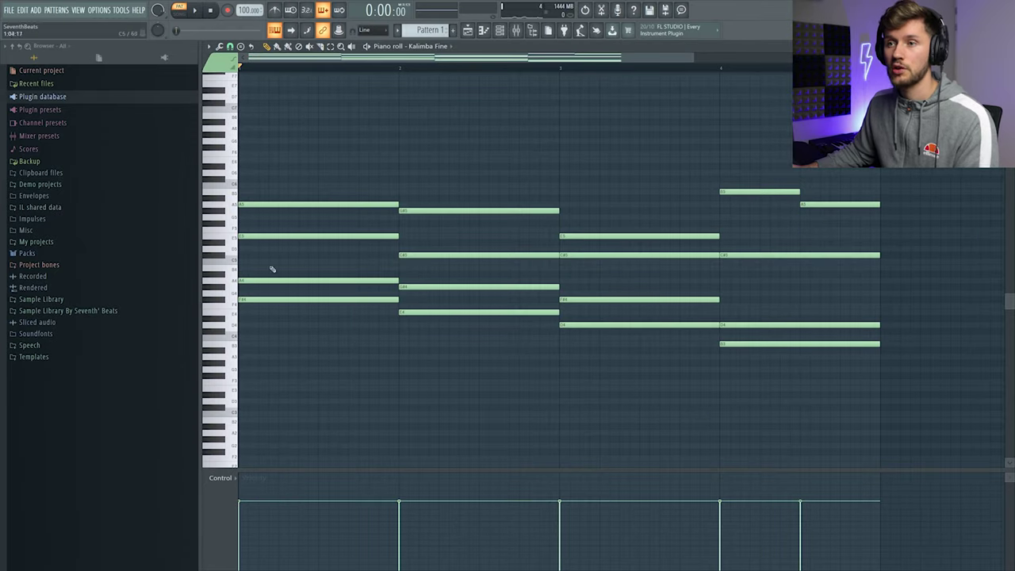
# Step: Delay the two upper Kalimba Fine notes in each of bars 1 to 3 by three steps, leaving no stray note
pyautogui.moveTo(291, 190); pyautogui.dragTo(642, 267)
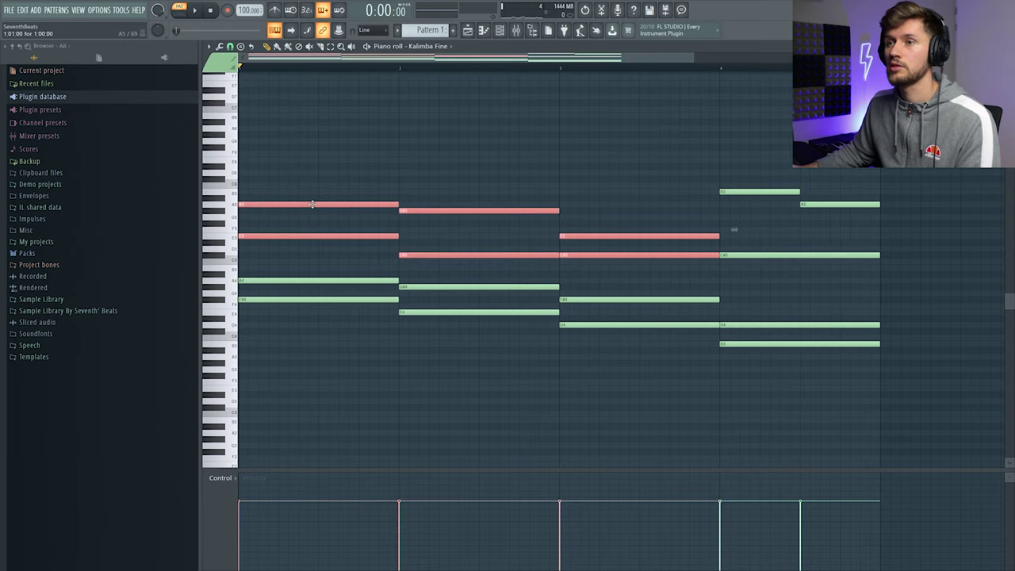
pyautogui.moveTo(311, 205)
pyautogui.mouseDown()
pyautogui.moveTo(343, 207)
pyautogui.moveTo(283, 202)
pyautogui.moveTo(316, 204)
pyautogui.mouseUp()
pyautogui.press('space')
pyautogui.click(523, 158)
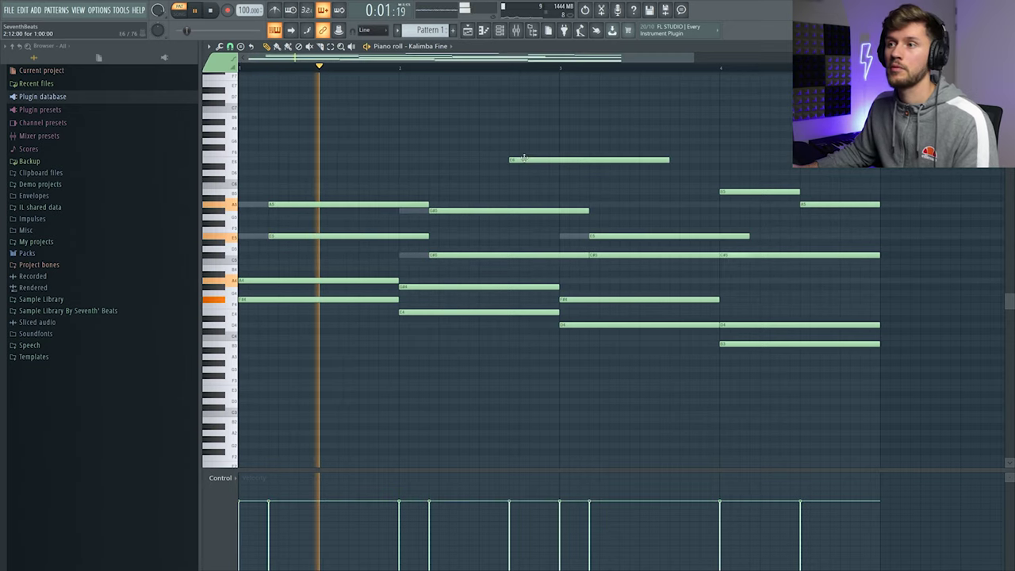
pyautogui.rightClick(523, 158)
pyautogui.press('space')
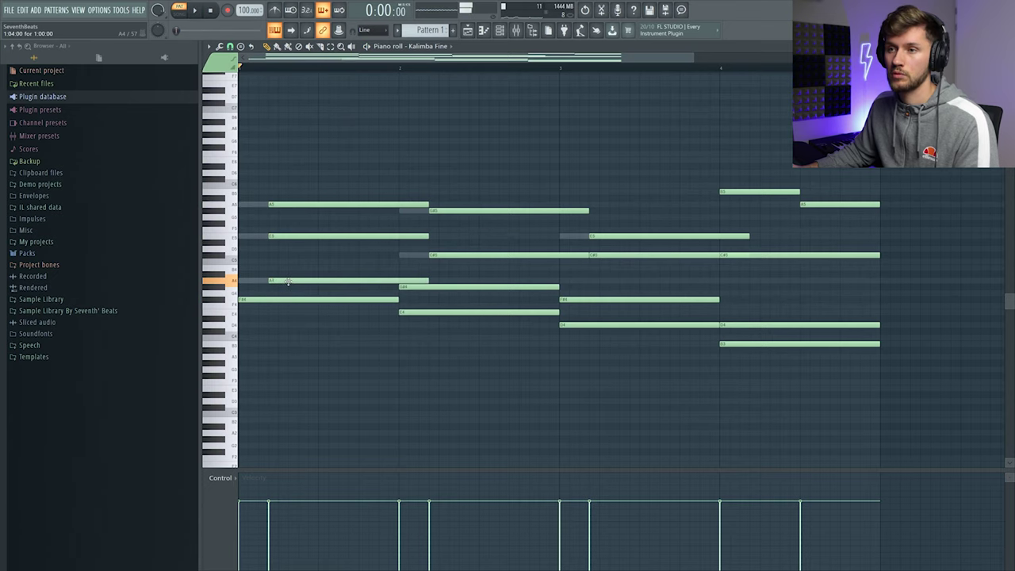
# Step: Delay the inner A4, G#4 and F#4 notes in bars 1 to 3 by two steps
pyautogui.moveTo(433, 287); pyautogui.dragTo(453, 288)
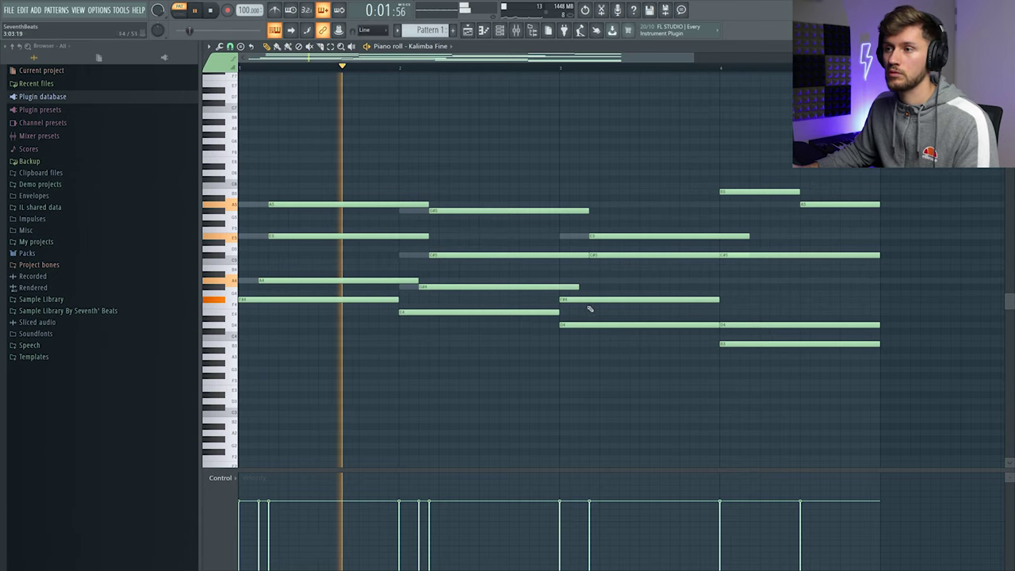
pyautogui.moveTo(588, 299); pyautogui.dragTo(608, 299)
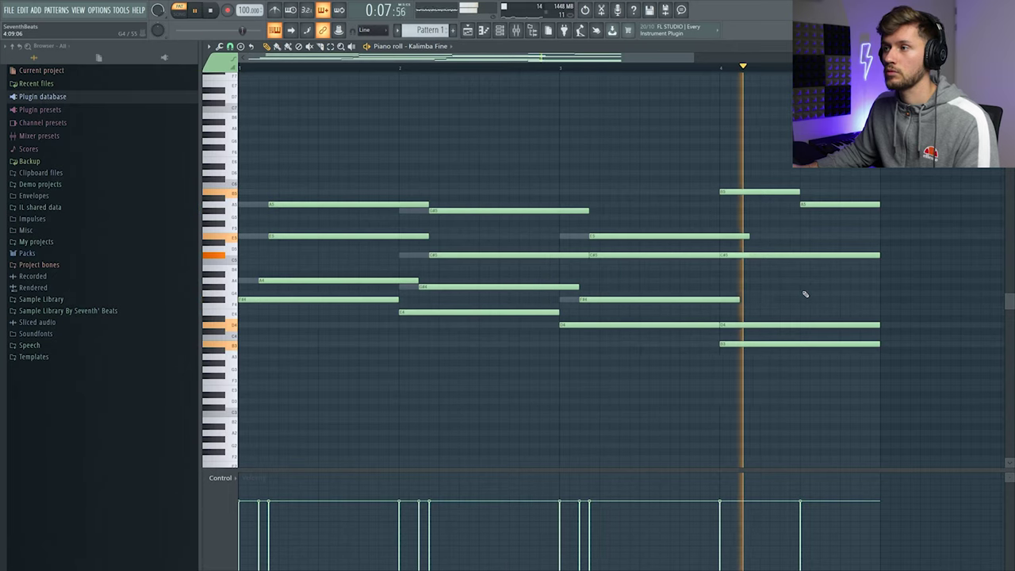
pyautogui.press('space')
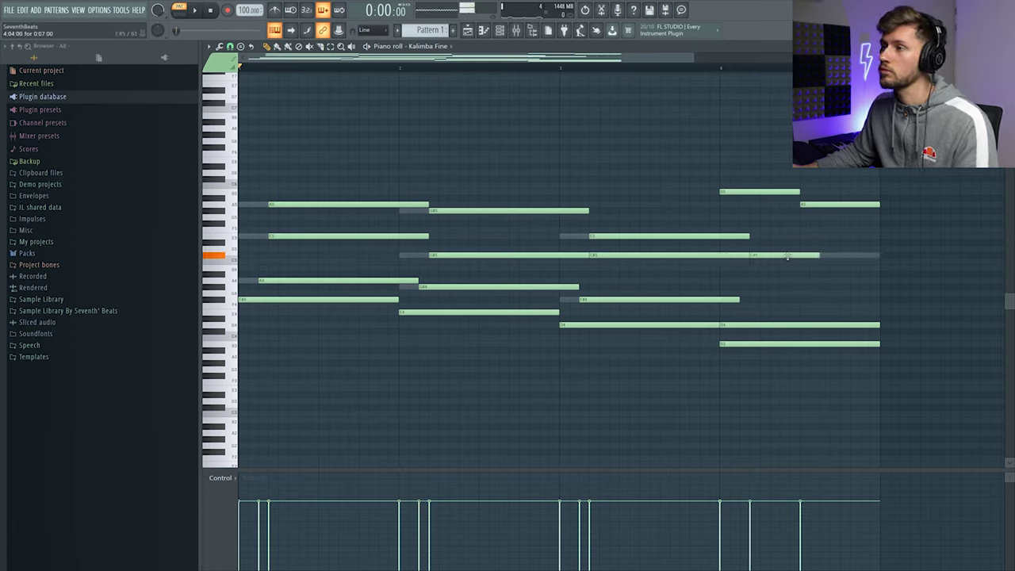
# Step: Delay and shorten the C#5 note in bar 4 to two steps and add a two-step A4 note at the bar's end
pyautogui.press('space')
pyautogui.moveTo(848, 255); pyautogui.dragTo(803, 257)
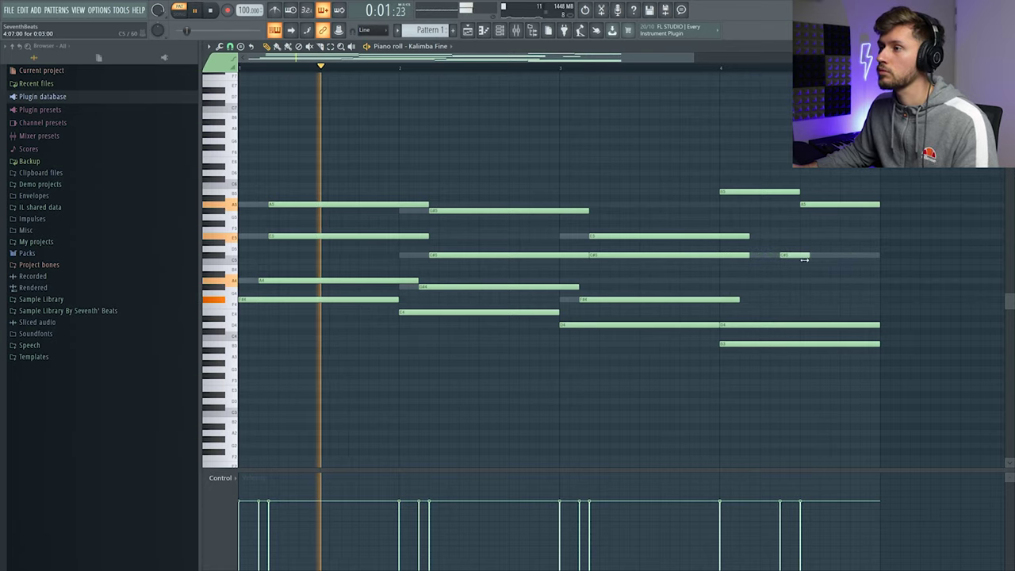
pyautogui.click(864, 287)
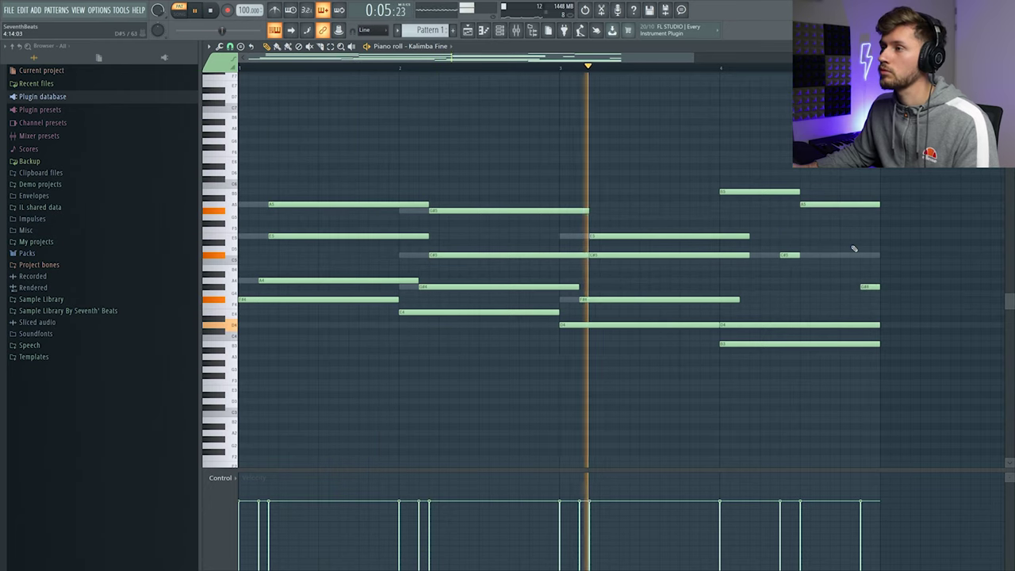
pyautogui.moveTo(864, 286); pyautogui.dragTo(868, 267)
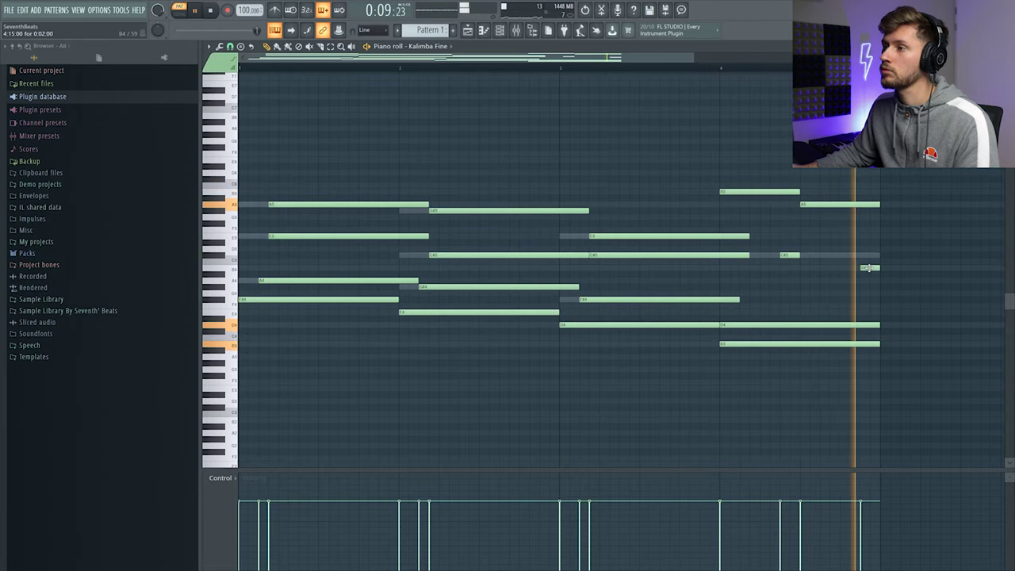
pyautogui.moveTo(868, 268); pyautogui.dragTo(868, 280)
pyautogui.press('space')
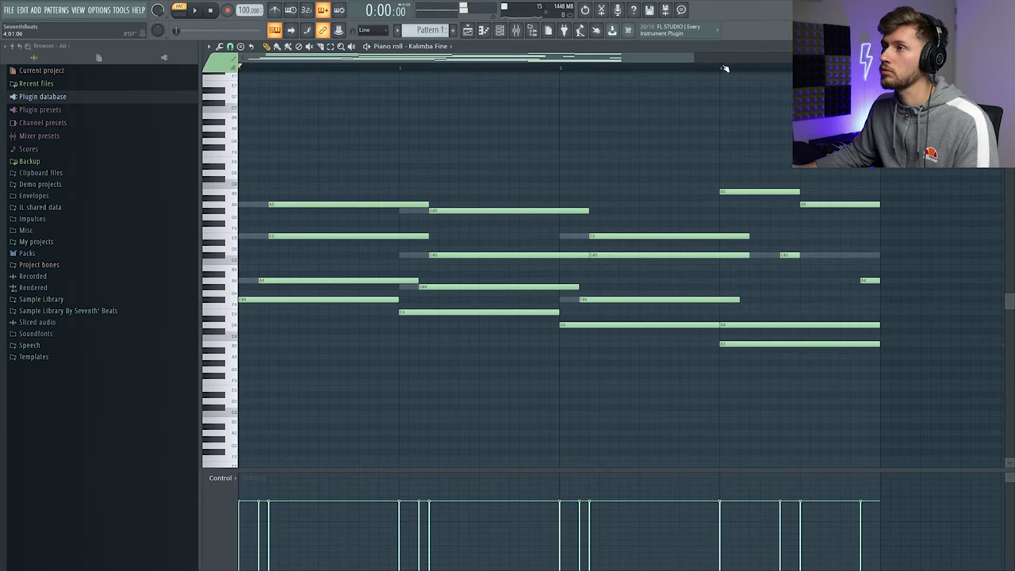
# Step: Refine the Kalimba Fine rhythm with shorter upper notes, short inner repeats at the bar ends, and varied velocities
pyautogui.click(723, 68)
pyautogui.press('space')
pyautogui.press('space')
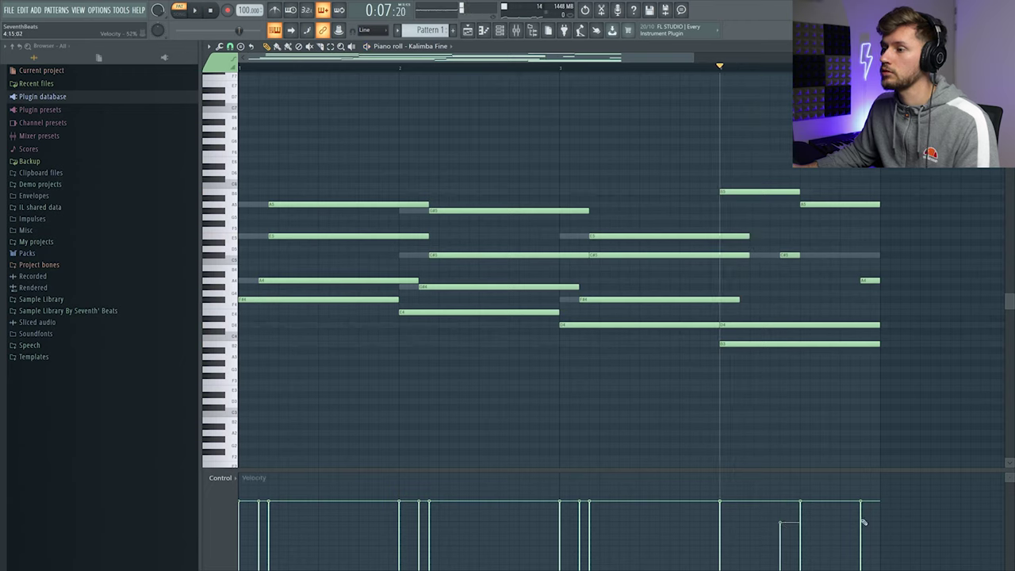
pyautogui.press('space')
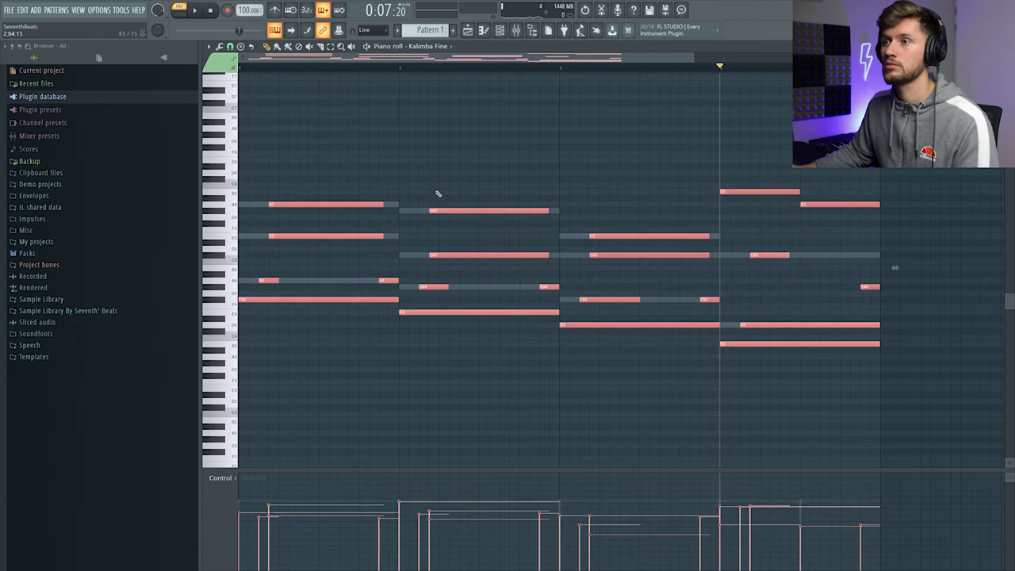
pyautogui.click(441, 166)
pyautogui.rightClick(442, 167)
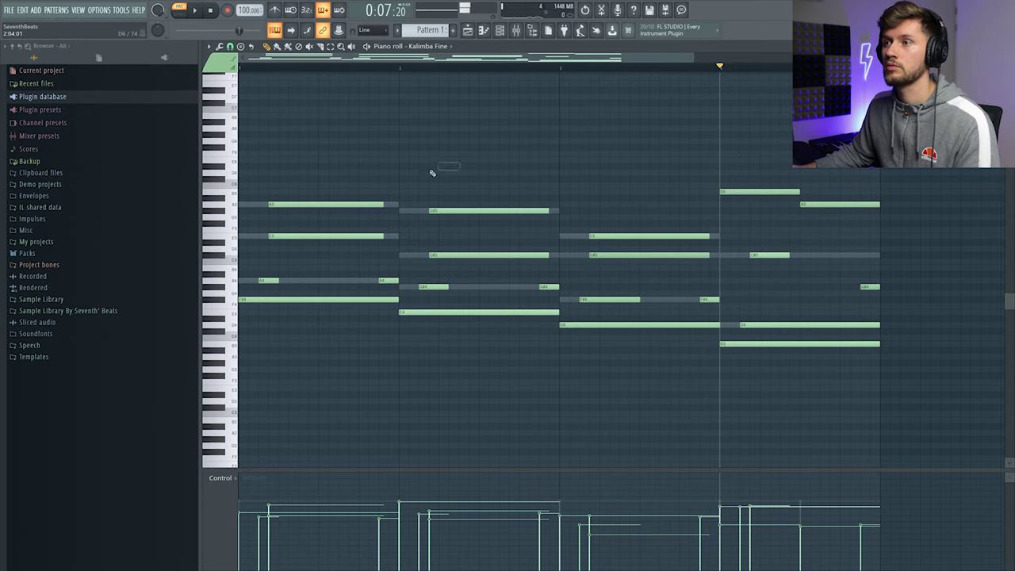
# Step: Play the Kalimba Fine pattern from the start to check the new rhythm
pyautogui.click(211, 10)
pyautogui.press('space')
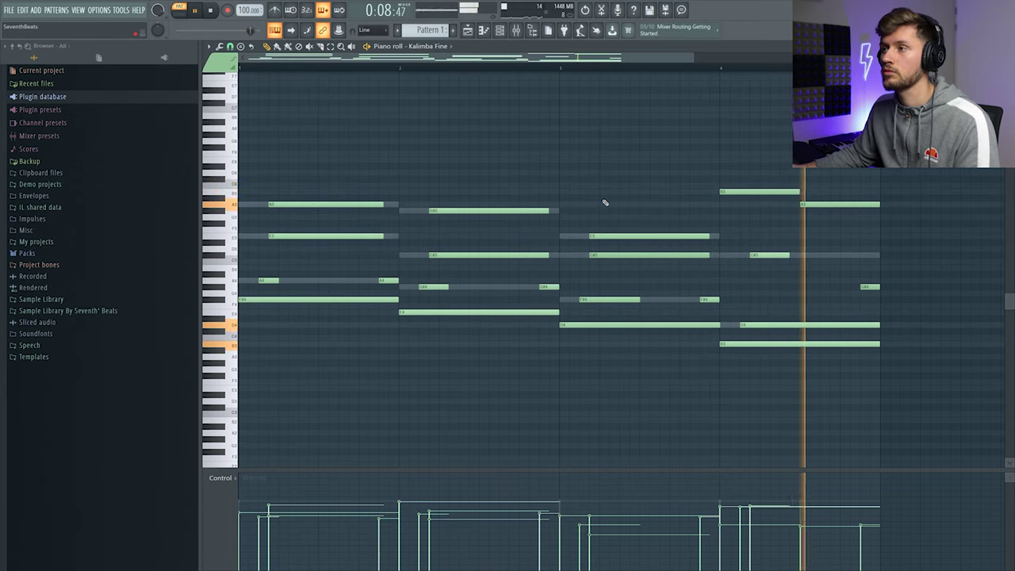
pyautogui.press('space')
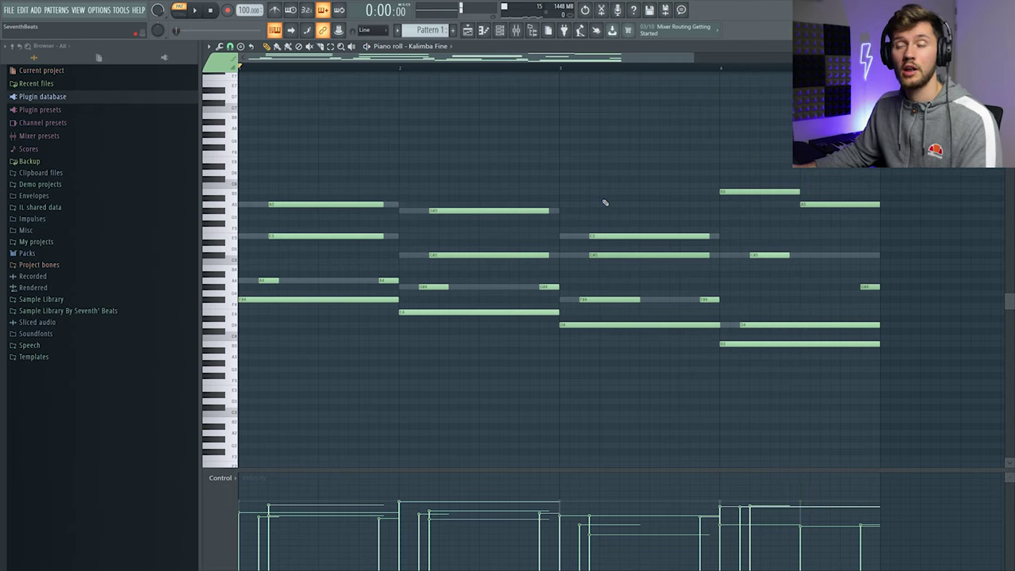
# Step: Add Arcade as the fine afro channel with the Breathtaking kit and keep its session key at F# min
pyautogui.click(500, 32)
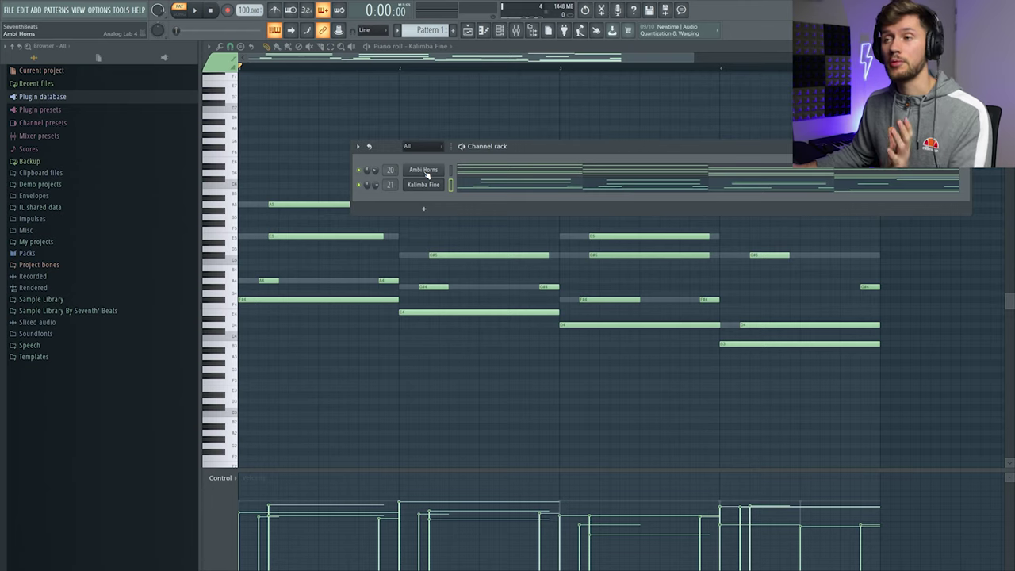
pyautogui.rightClick(426, 173)
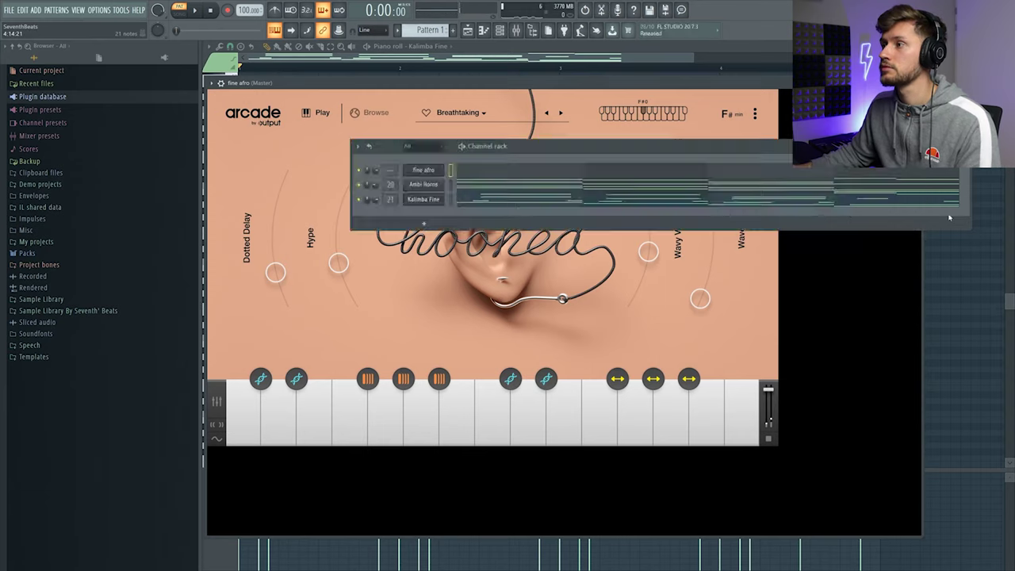
pyautogui.click(727, 113)
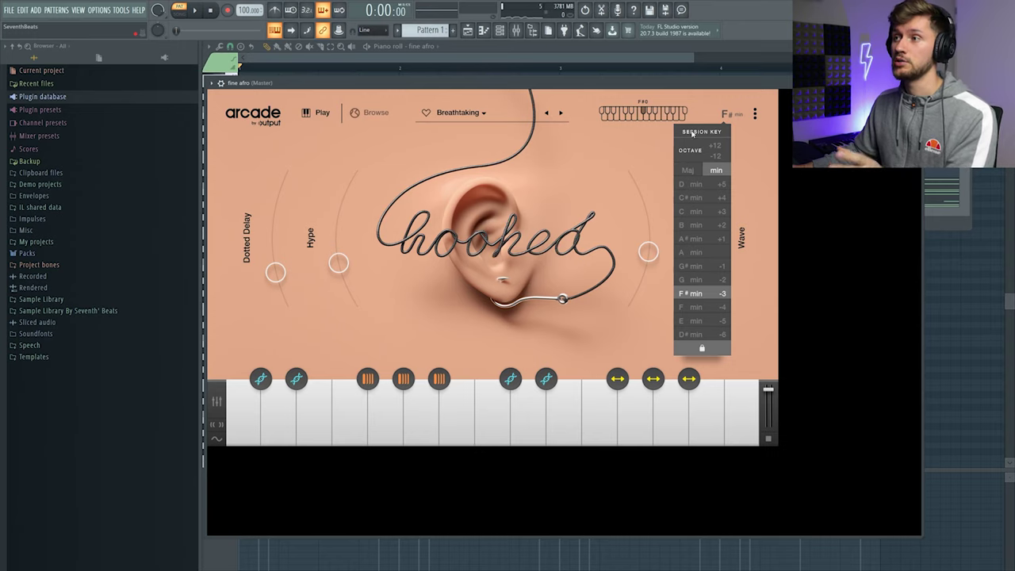
pyautogui.click(729, 115)
pyautogui.click(729, 115)
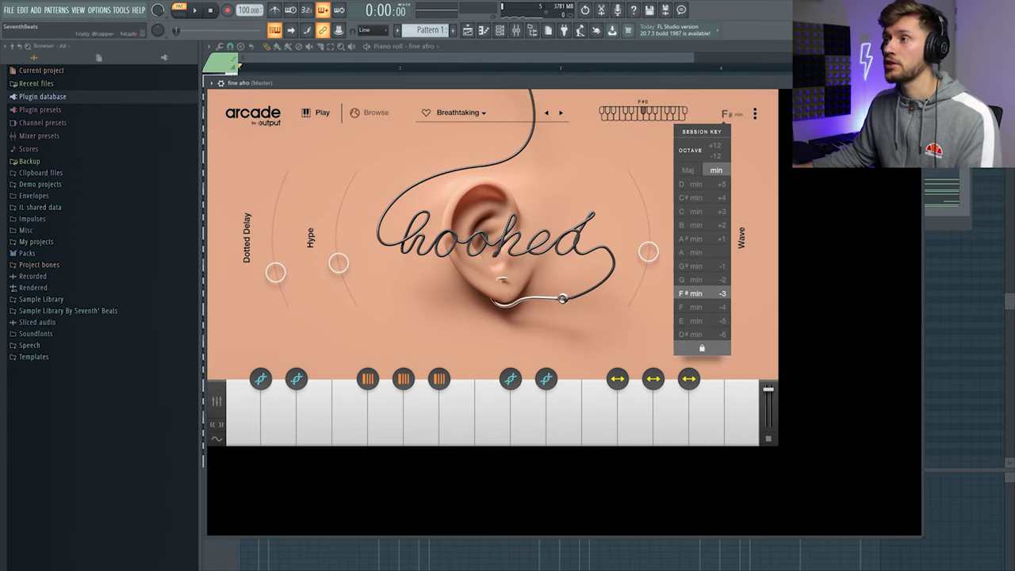
pyautogui.click(690, 293)
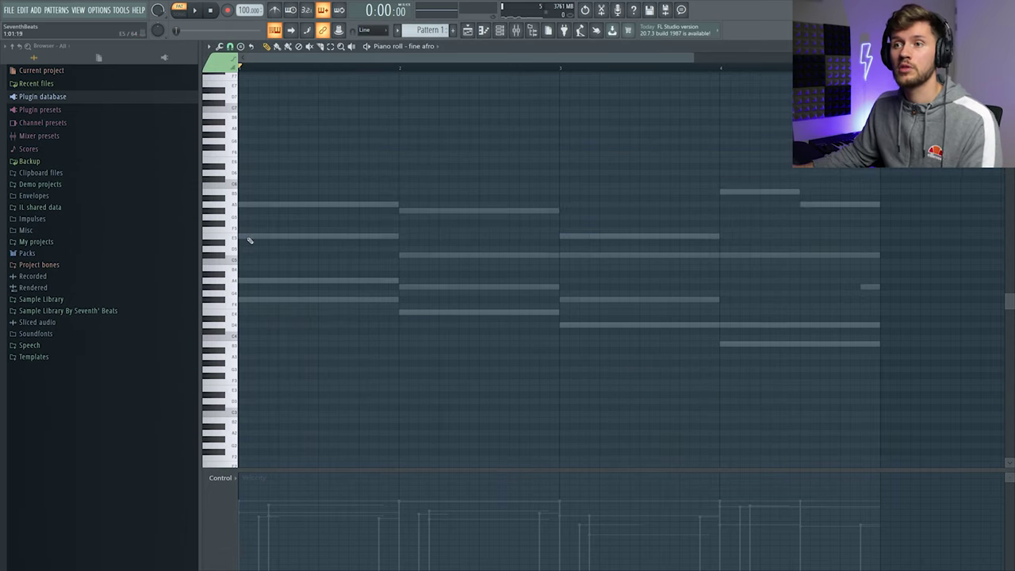
# Step: Place 15-step notes in the fine afro channel, D5 in bar 1 and E5 in bar 2, and play them back
pyautogui.click(248, 237)
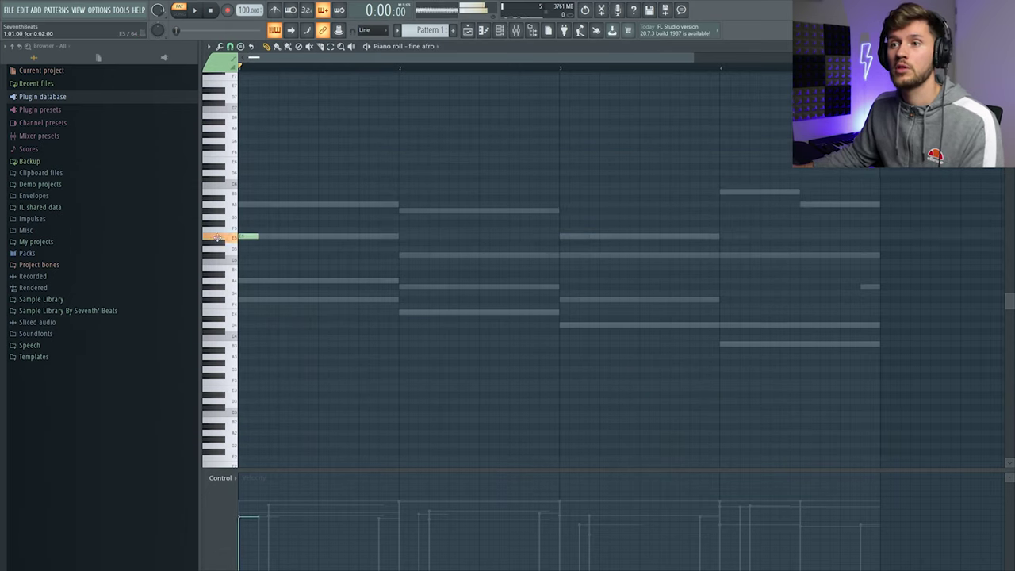
pyautogui.moveTo(258, 237); pyautogui.dragTo(398, 238)
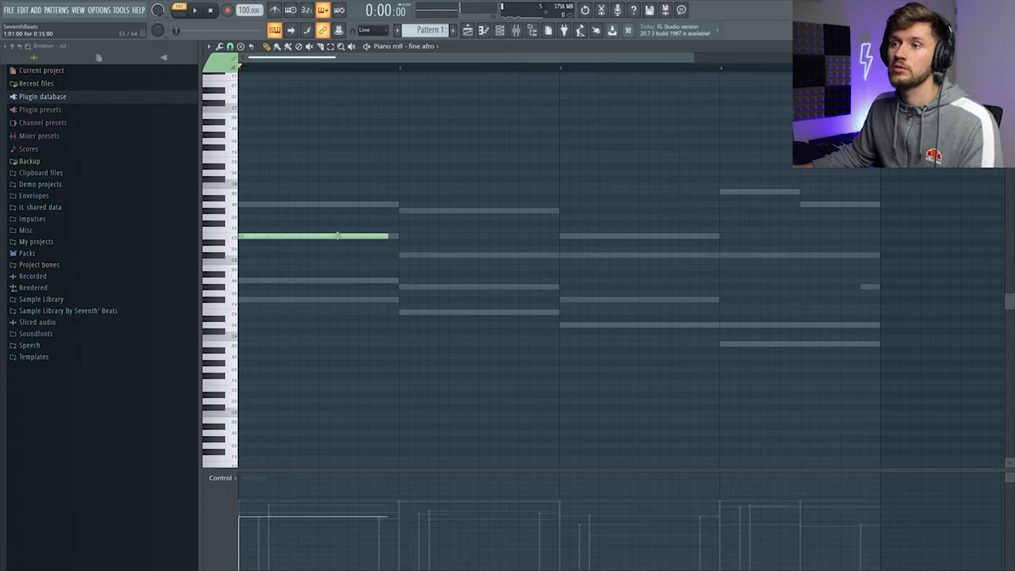
pyautogui.moveTo(286, 237); pyautogui.dragTo(254, 228)
pyautogui.press('space')
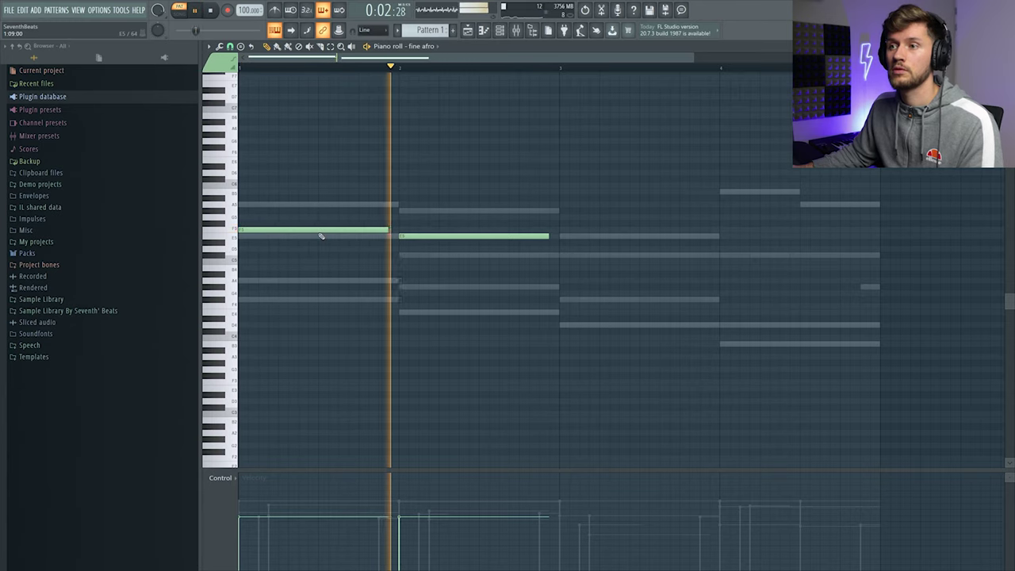
pyautogui.press('space')
pyautogui.moveTo(254, 230); pyautogui.dragTo(254, 248)
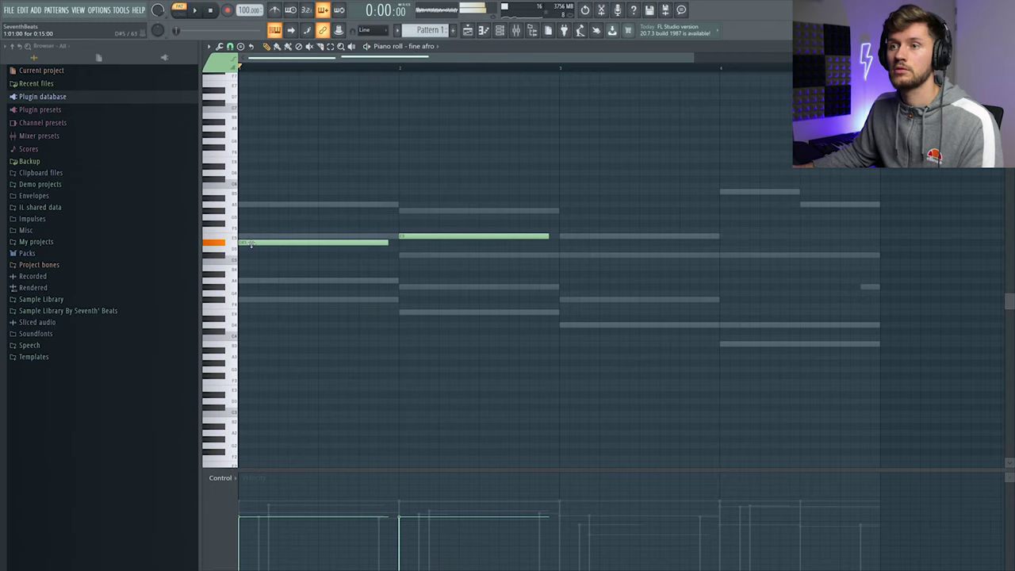
pyautogui.press('space')
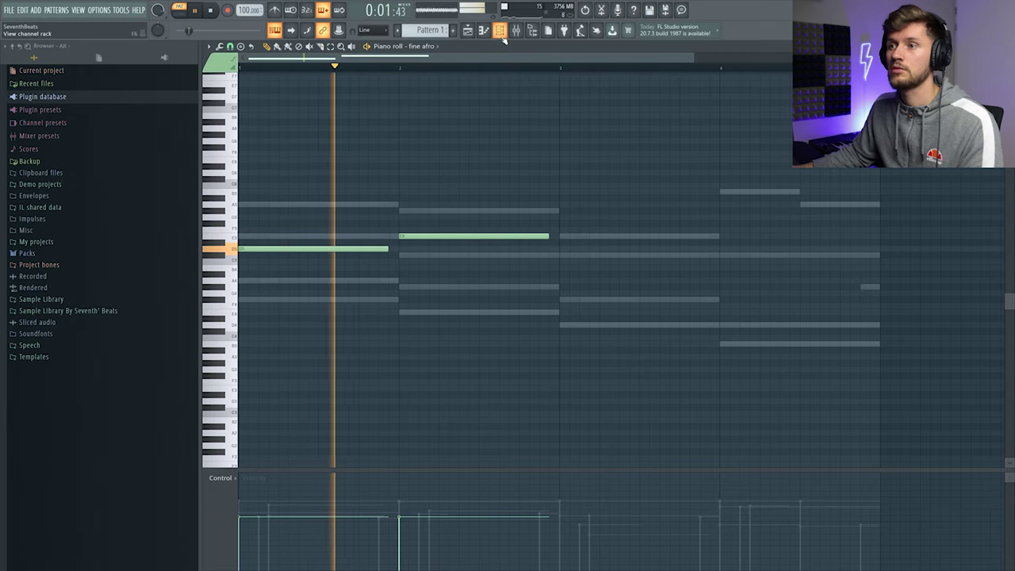
# Step: Lower the fine afro channel volume to 49% during playback and open its Arcade window
pyautogui.press('F6')
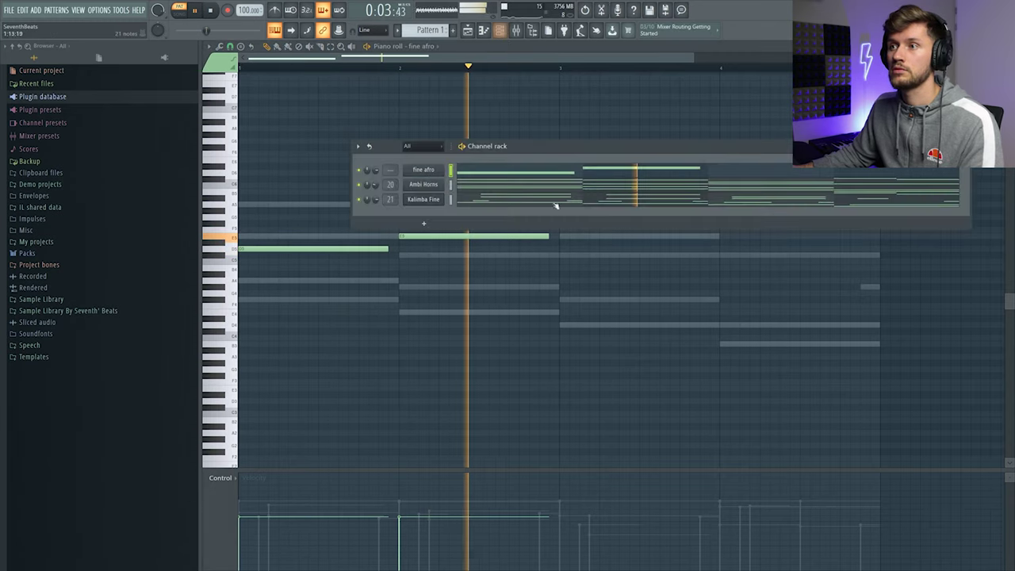
pyautogui.press('space')
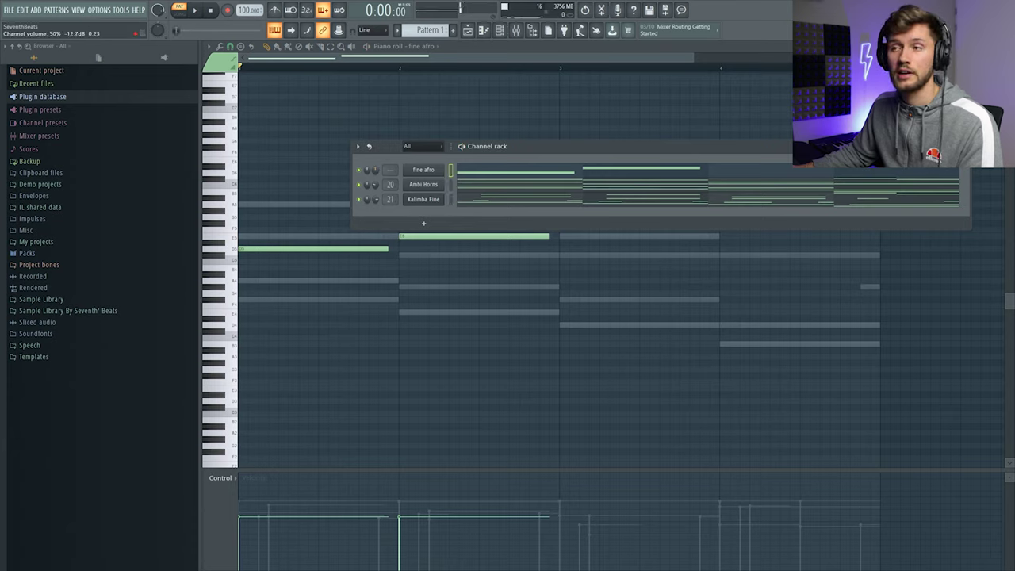
pyautogui.press('space')
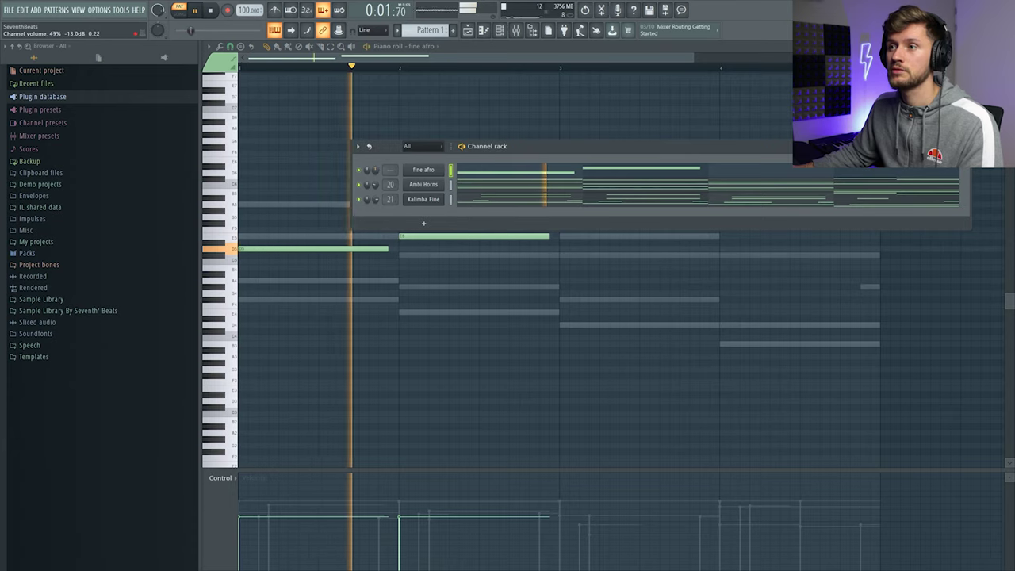
pyautogui.click(439, 181)
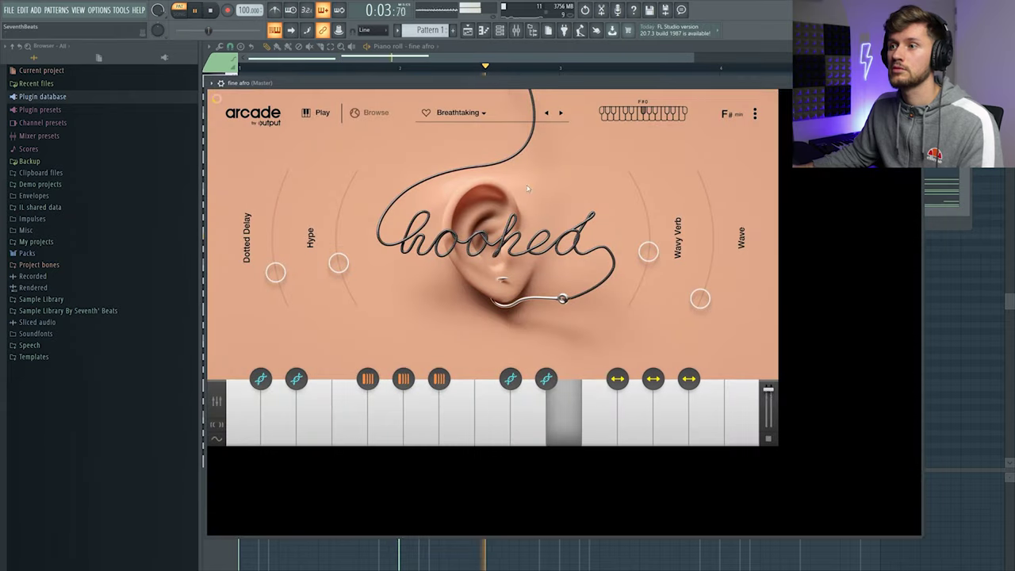
# Step: Stop playback and duplicate the fine afro D5 and E5 notes into bars 3 and 4
pyautogui.press('space')
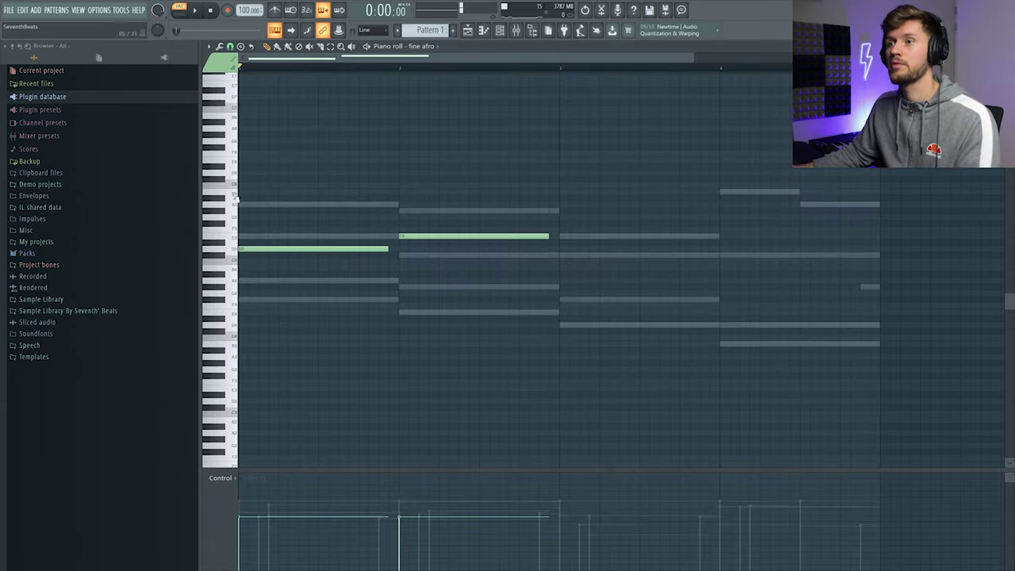
pyautogui.moveTo(236, 198)
pyautogui.mouseDown()
pyautogui.moveTo(250, 276)
pyautogui.moveTo(276, 253)
pyautogui.moveTo(585, 252)
pyautogui.mouseUp()
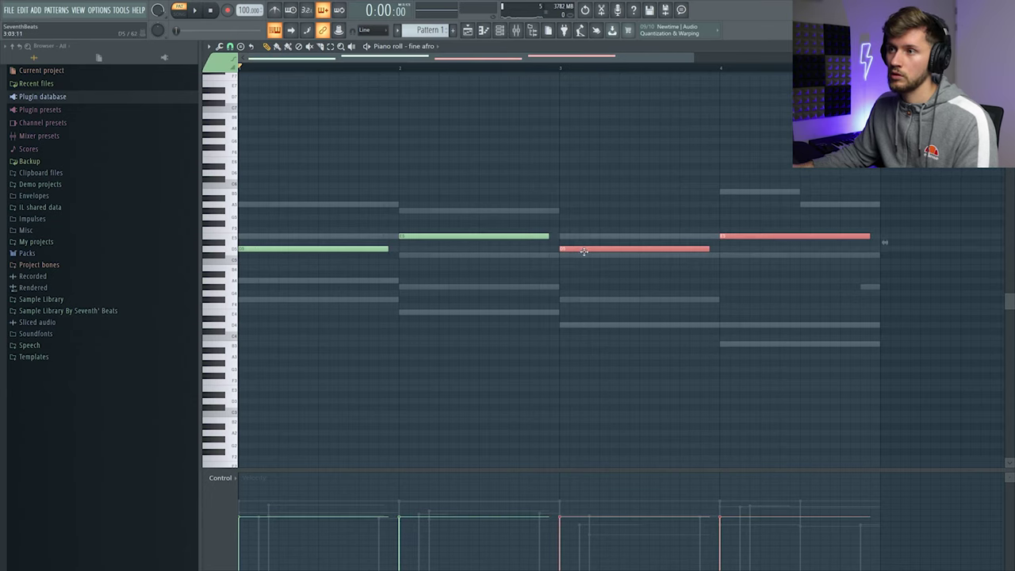
# Step: Route the fine afro channel to mixer insert 22 and lower that track's volume
pyautogui.click(500, 29)
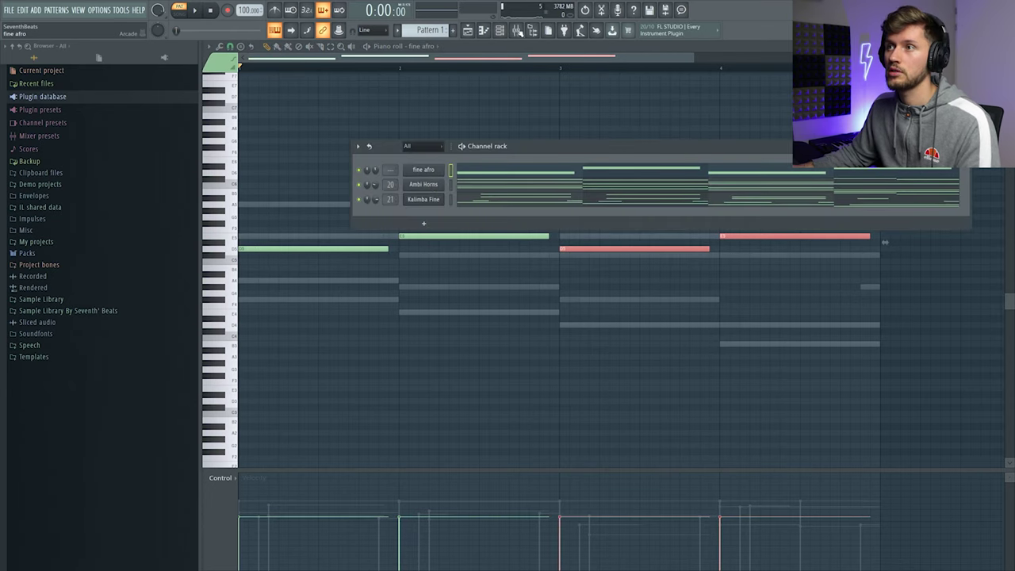
pyautogui.click(424, 169)
pyautogui.click(515, 30)
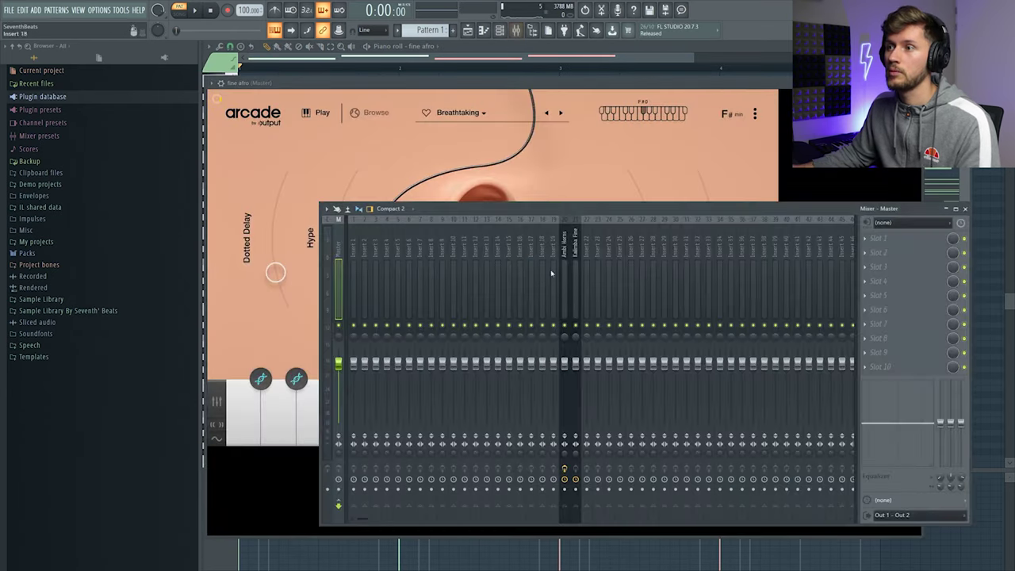
pyautogui.rightClick(590, 251)
pyautogui.moveTo(642, 311)
pyautogui.click(753, 312)
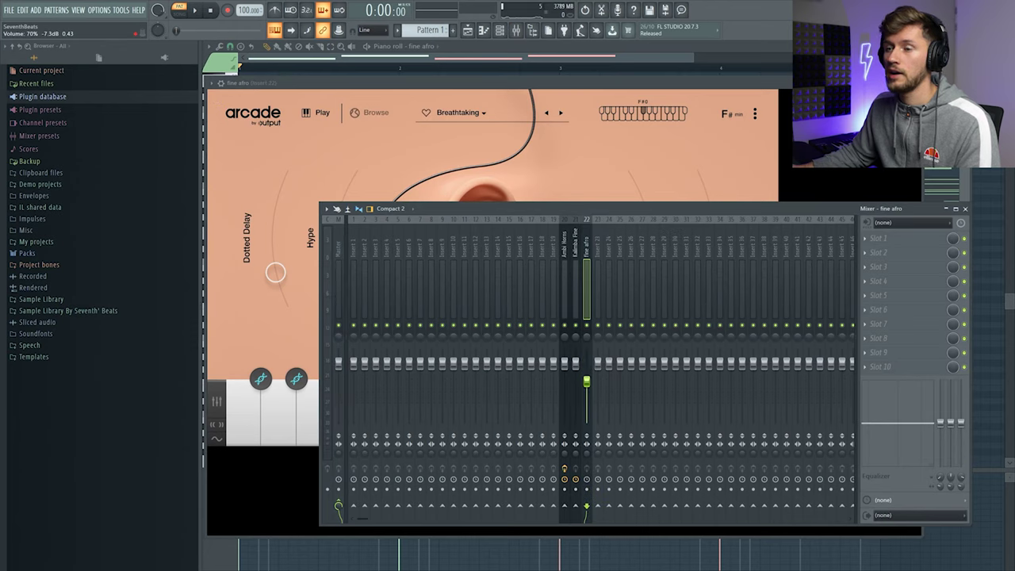
# Step: Load ValhallaVintageVerb in the fine afro track's first effect slot, set its mix to 79.5%, and start playback
pyautogui.click(868, 237)
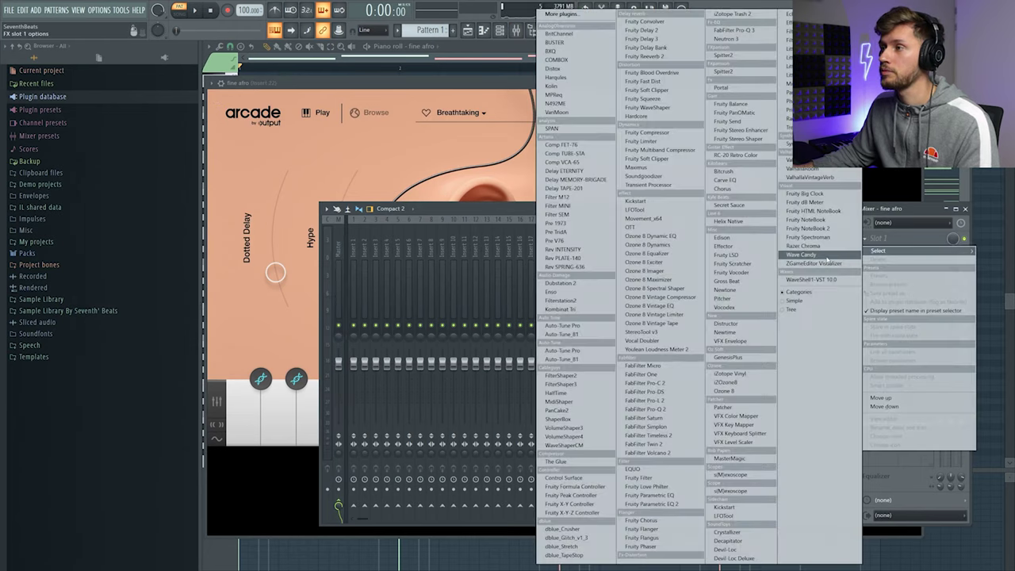
pyautogui.click(819, 178)
pyautogui.moveTo(327, 246); pyautogui.dragTo(327, 271)
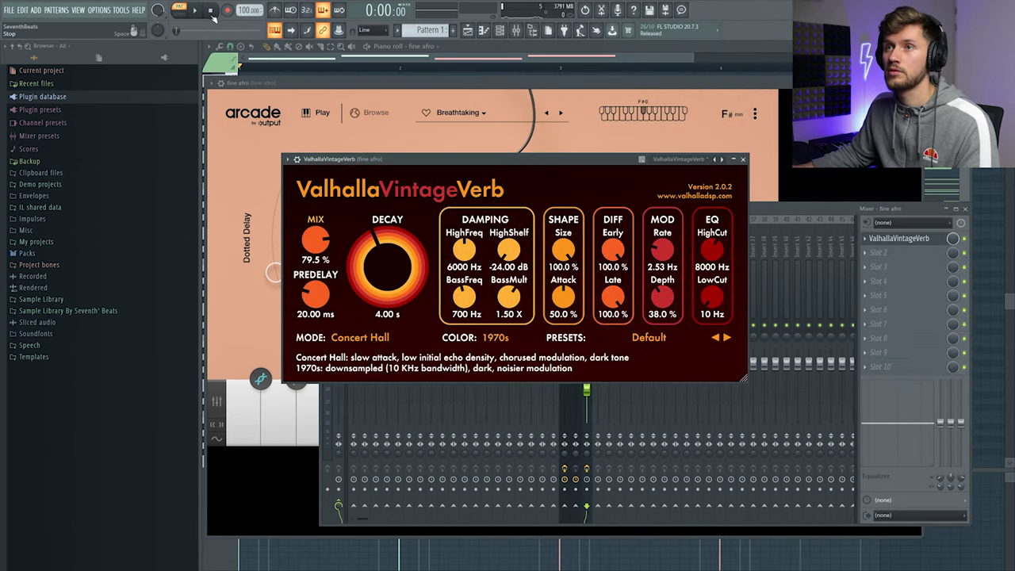
pyautogui.click(195, 11)
# Step: Set the fine afro reverb to Plate mode with a 47.8% mix and 0 ms predelay
pyautogui.scroll(-3, 314, 240)
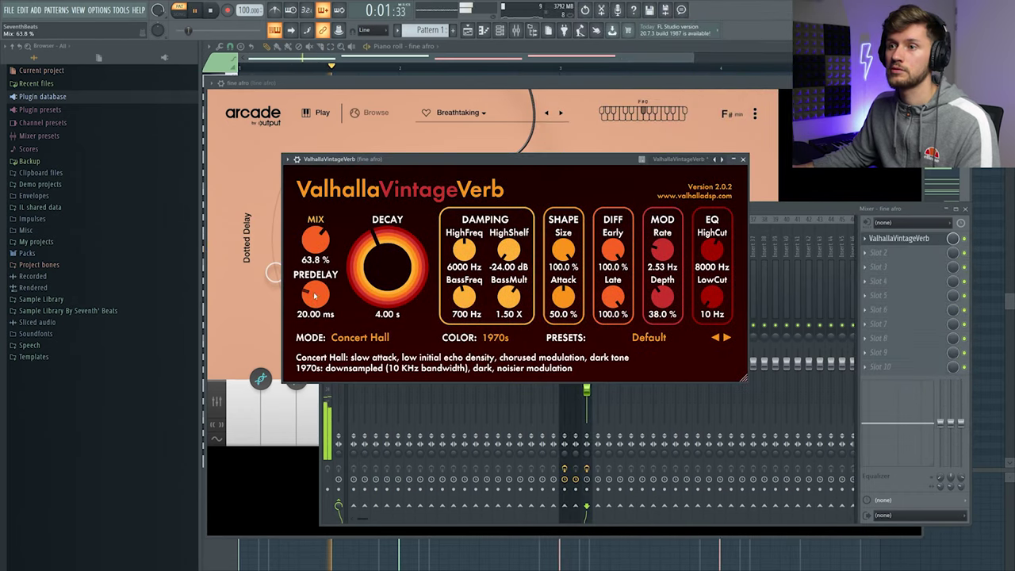
pyautogui.scroll(-4, 315, 294)
pyautogui.click(360, 337)
pyautogui.click(348, 373)
pyautogui.scroll(-3, 315, 239)
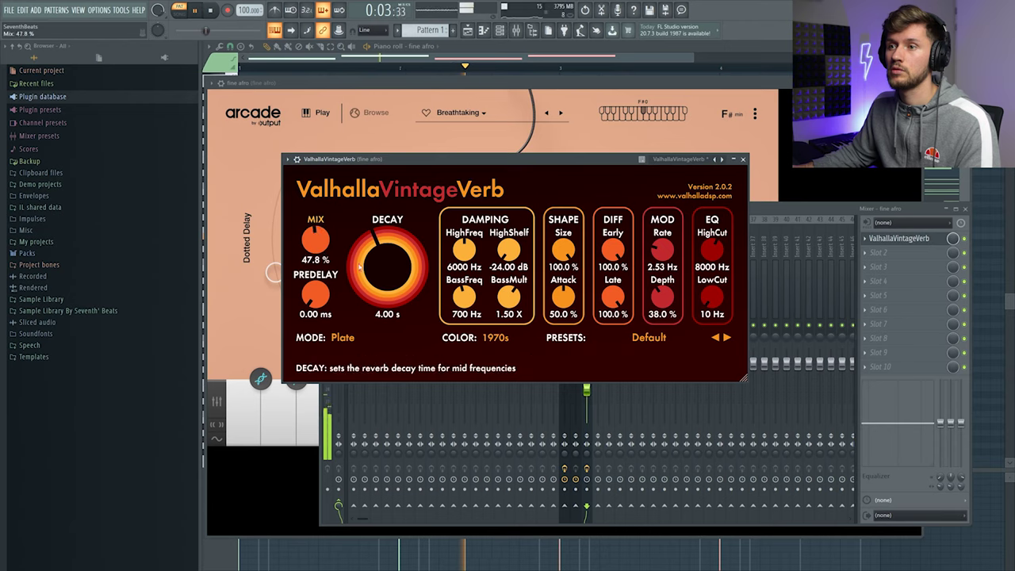
# Step: Set the reverb's decay to 1.88 s and its LowCut to 1500 Hz
pyautogui.moveTo(389, 279); pyautogui.dragTo(392, 290)
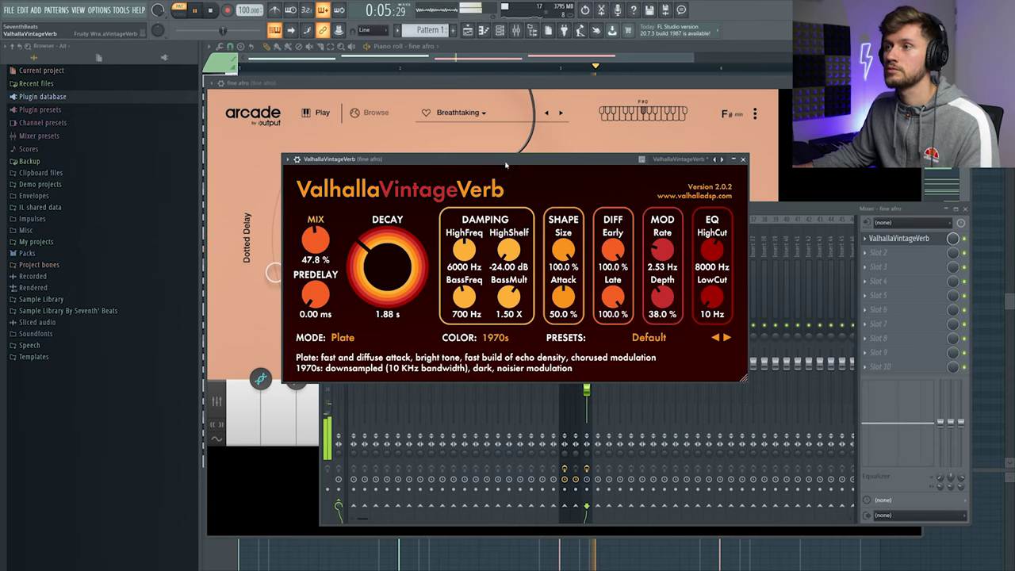
pyautogui.moveTo(505, 161); pyautogui.dragTo(533, 169)
pyautogui.moveTo(736, 305); pyautogui.dragTo(737, 184)
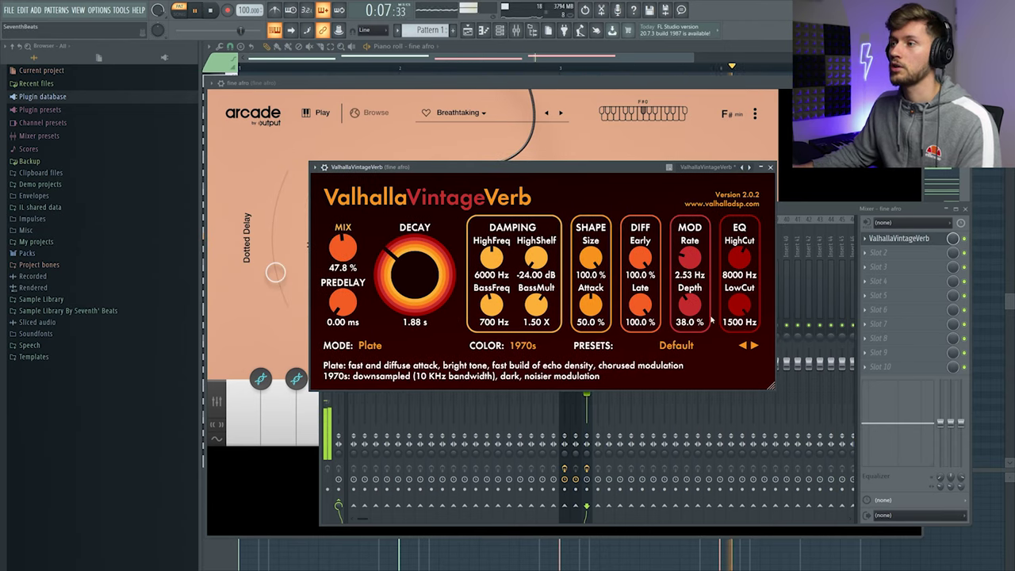
pyautogui.scroll(-2, 342, 249)
# Step: In the Arcade window, adjust Wavy Verb, set Hype to 0, and raise Dotted Delay to about 0.41
pyautogui.click(544, 162)
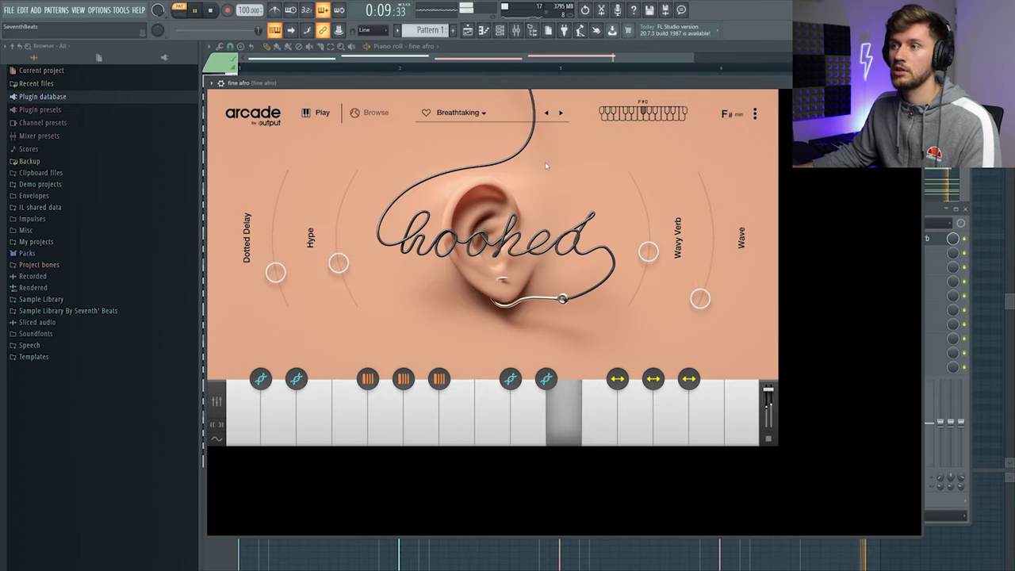
pyautogui.moveTo(648, 250)
pyautogui.mouseDown()
pyautogui.moveTo(650, 177)
pyautogui.moveTo(656, 241)
pyautogui.moveTo(671, 258)
pyautogui.mouseUp()
pyautogui.moveTo(338, 262); pyautogui.dragTo(332, 319)
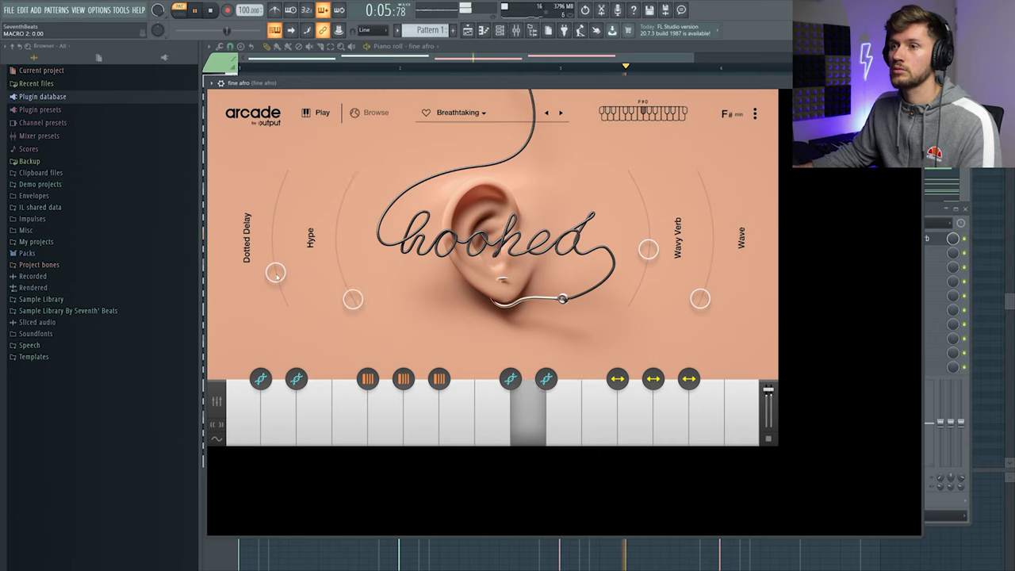
pyautogui.moveTo(276, 273); pyautogui.dragTo(272, 250)
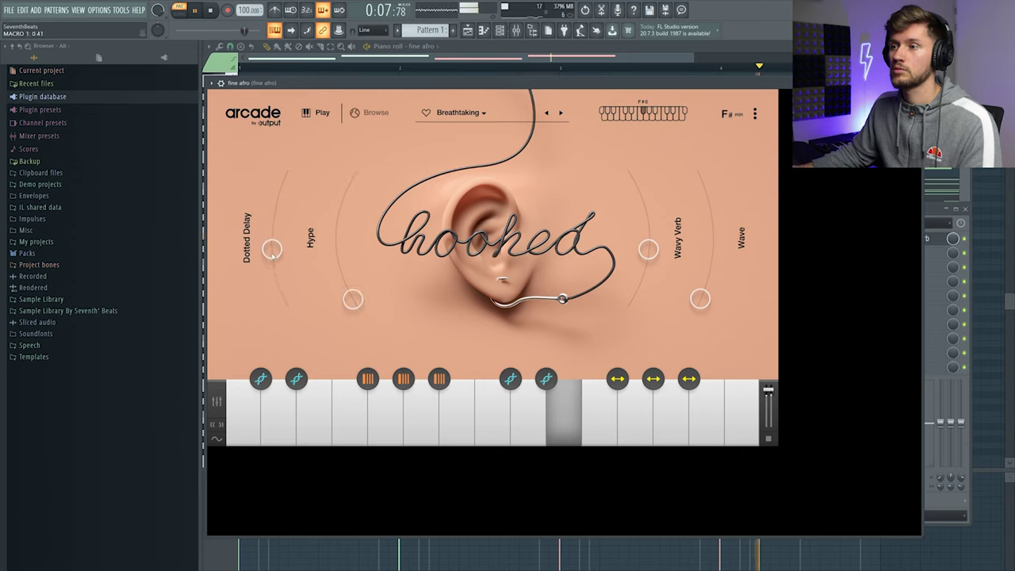
# Step: Restart playback and set the fine afro mixer track's volume to 60%
pyautogui.click(945, 415)
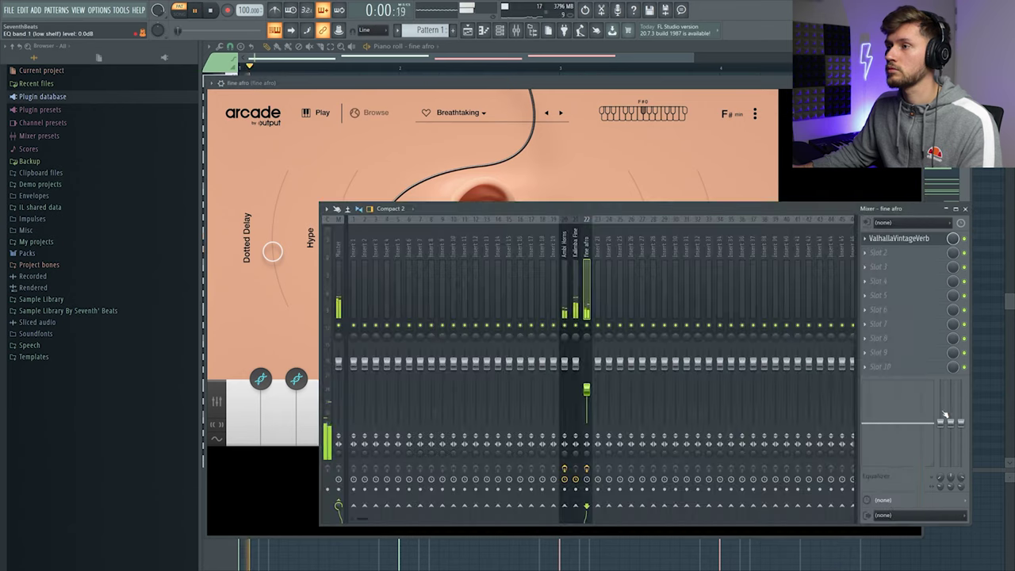
pyautogui.press('space')
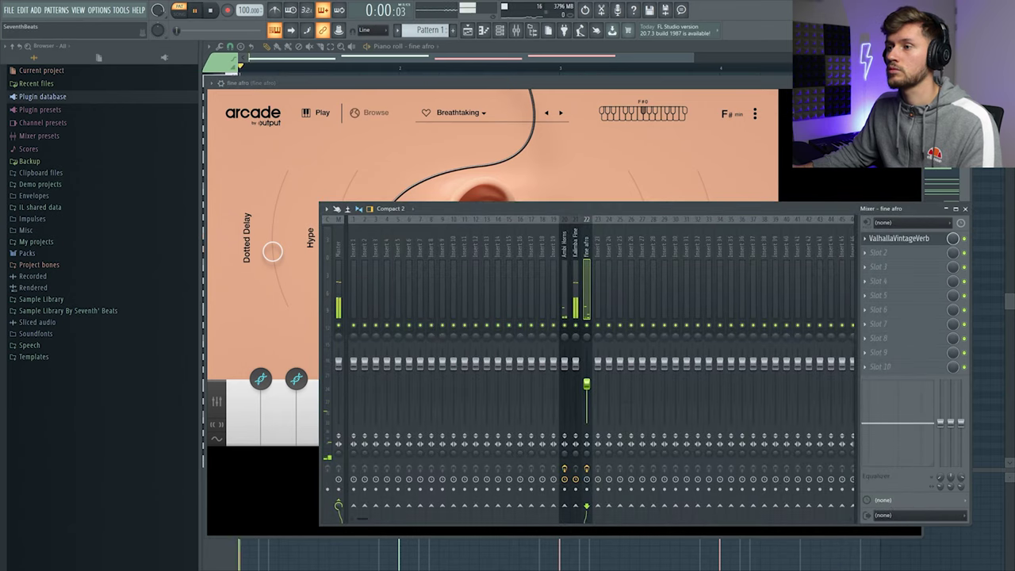
pyautogui.moveTo(587, 384); pyautogui.dragTo(586, 388)
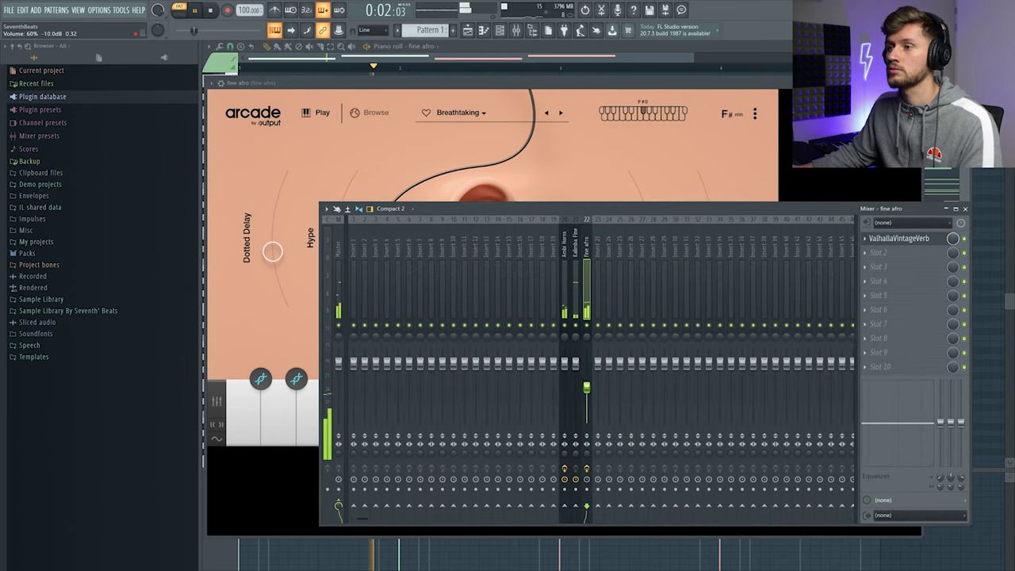
# Step: Stop playback and insert Purity as a new channel above fine afro
pyautogui.click(483, 30)
pyautogui.click(499, 30)
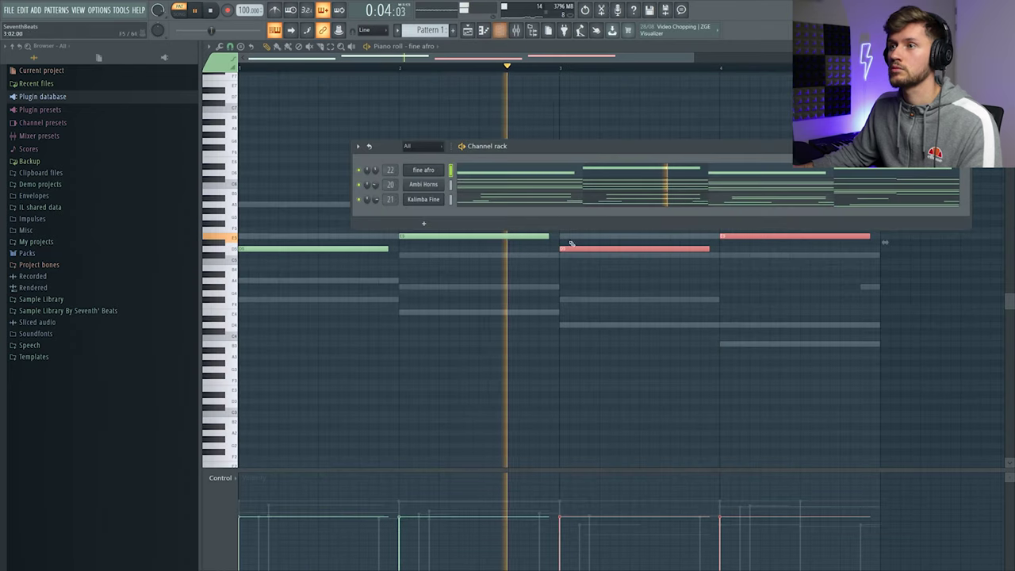
pyautogui.press('space')
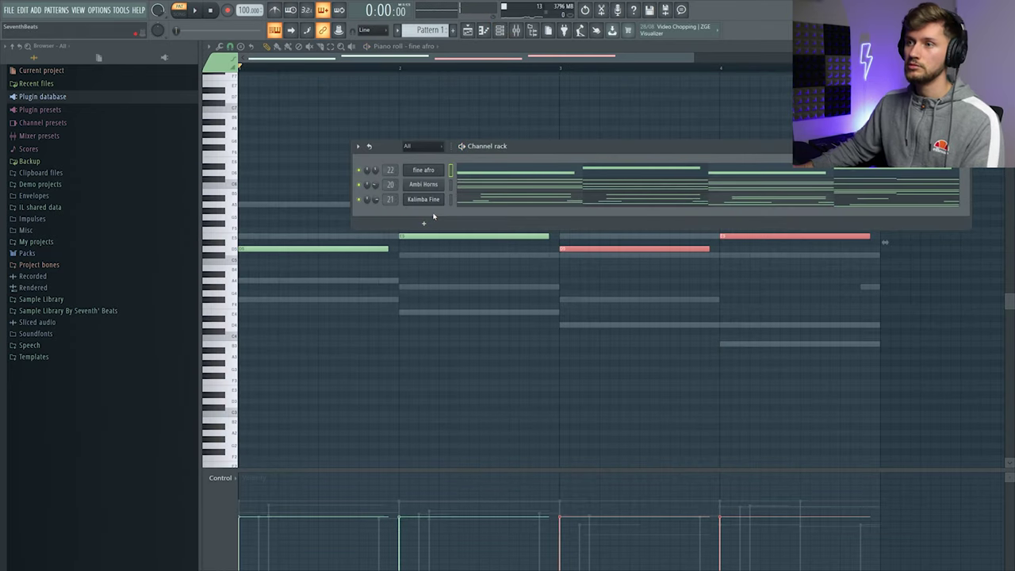
pyautogui.rightClick(443, 174)
pyautogui.moveTo(468, 232)
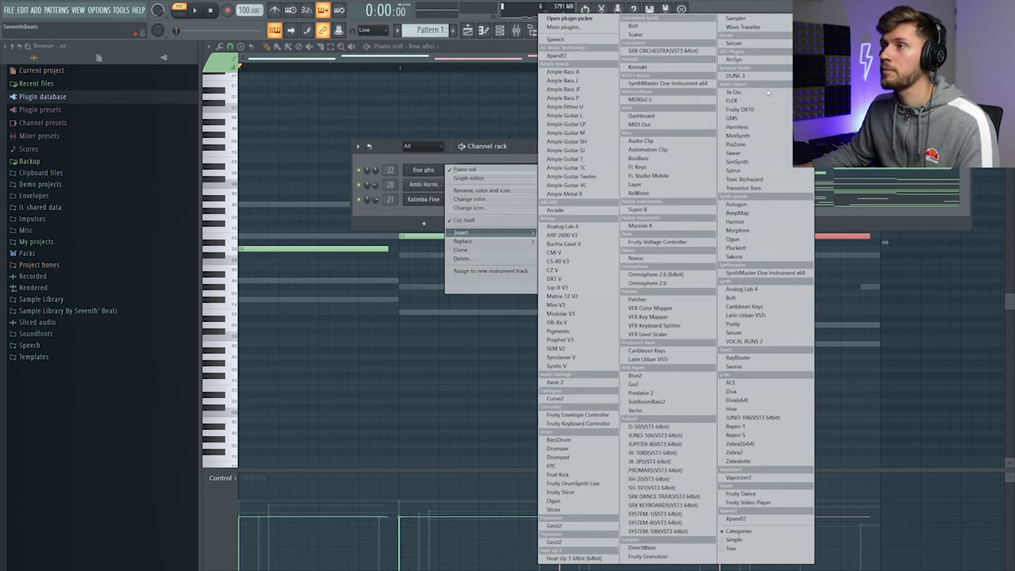
pyautogui.click(737, 323)
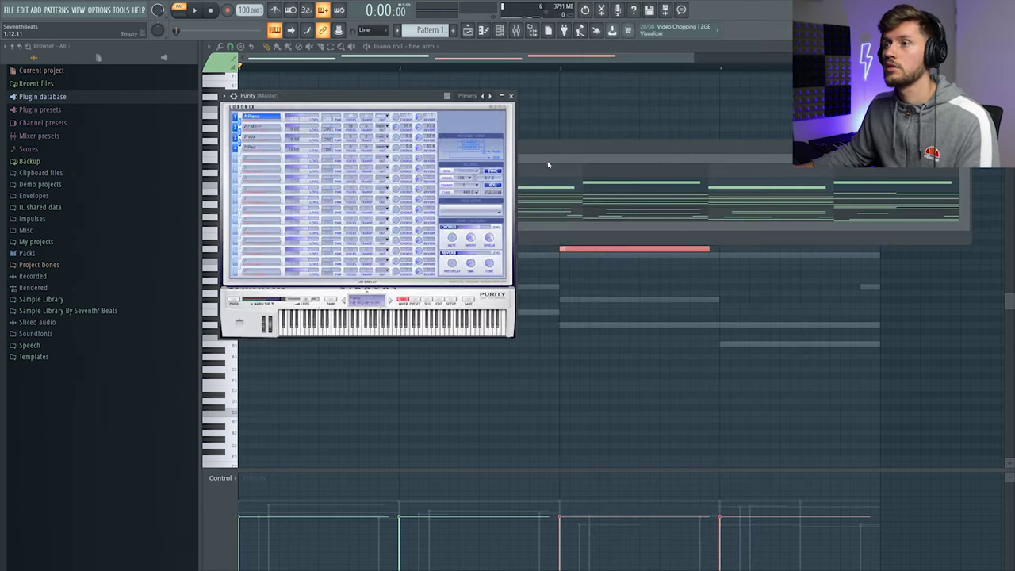
# Step: Copy all Kalimba Fine notes into the Purity channel's piano roll
pyautogui.click(548, 165)
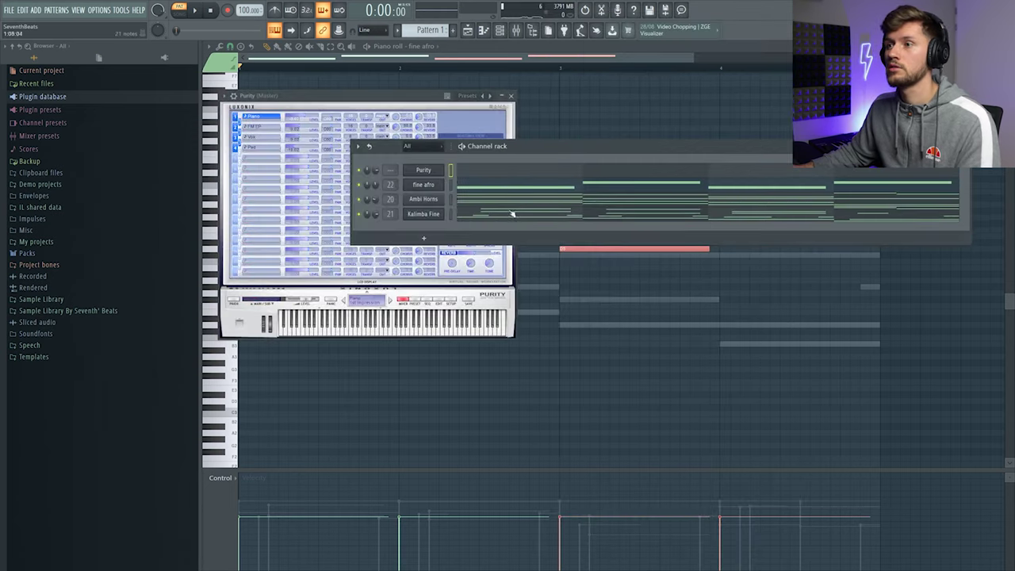
pyautogui.click(465, 215)
pyautogui.hotkey('ctrl', 'a')
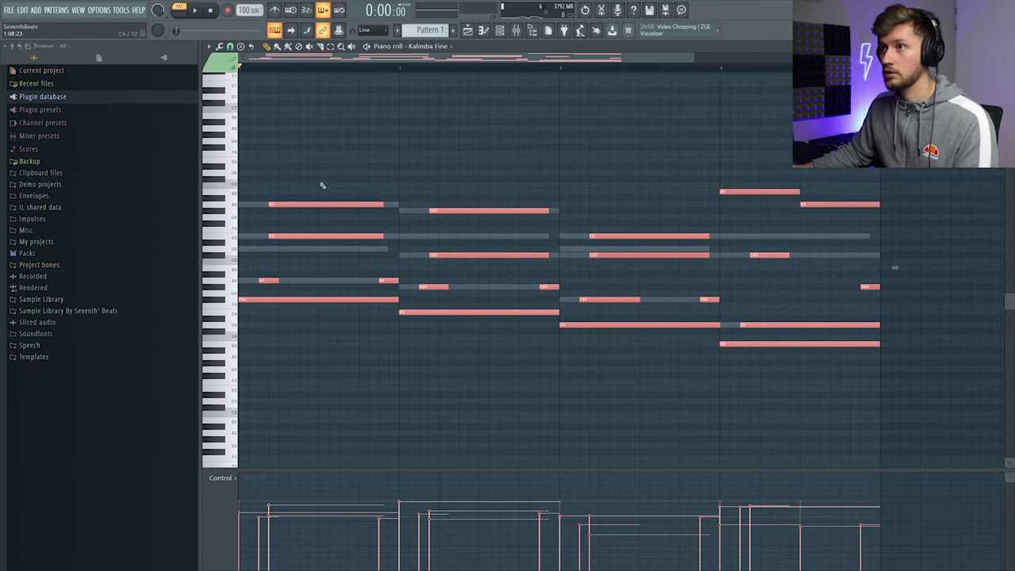
pyautogui.click(504, 35)
pyautogui.click(485, 176)
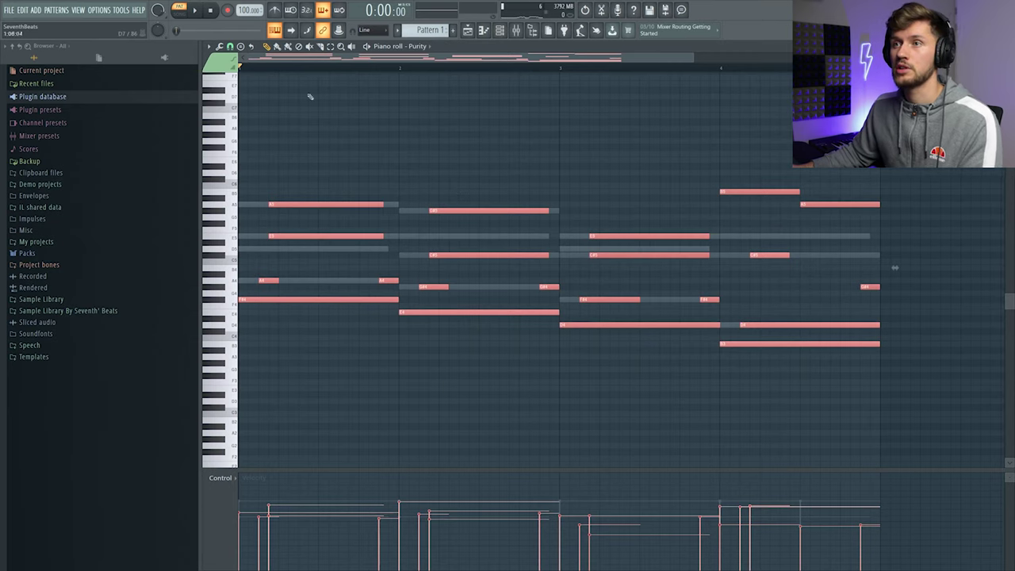
# Step: Load the Karimba preset from Purity's Bell & Perc category and play the pattern
pyautogui.click(501, 33)
pyautogui.click(424, 168)
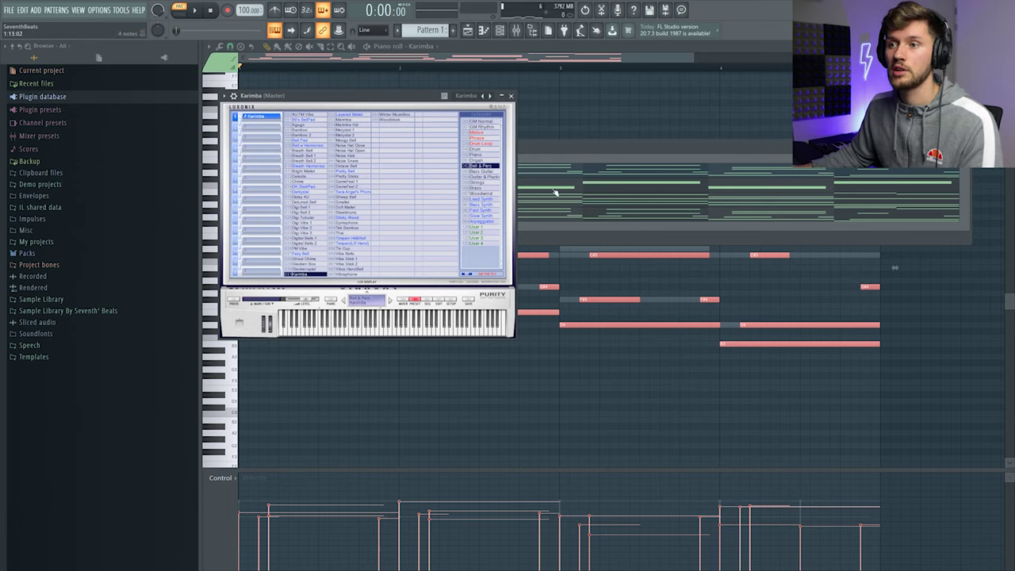
pyautogui.click(573, 143)
pyautogui.press('space')
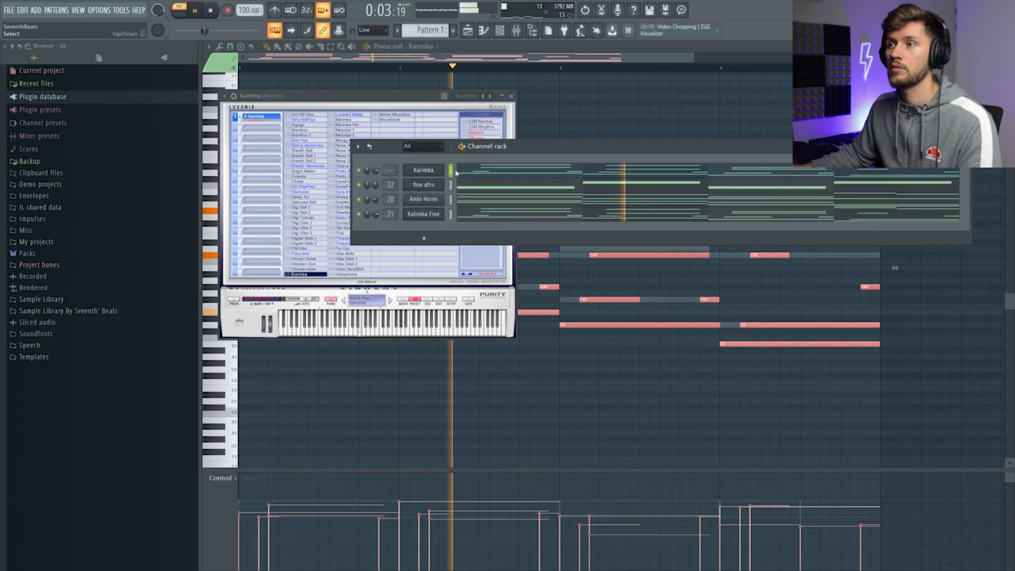
# Step: Route the Karimba channel to mixer insert 23 and slightly lower its volume
pyautogui.press('F6')
pyautogui.press('F9')
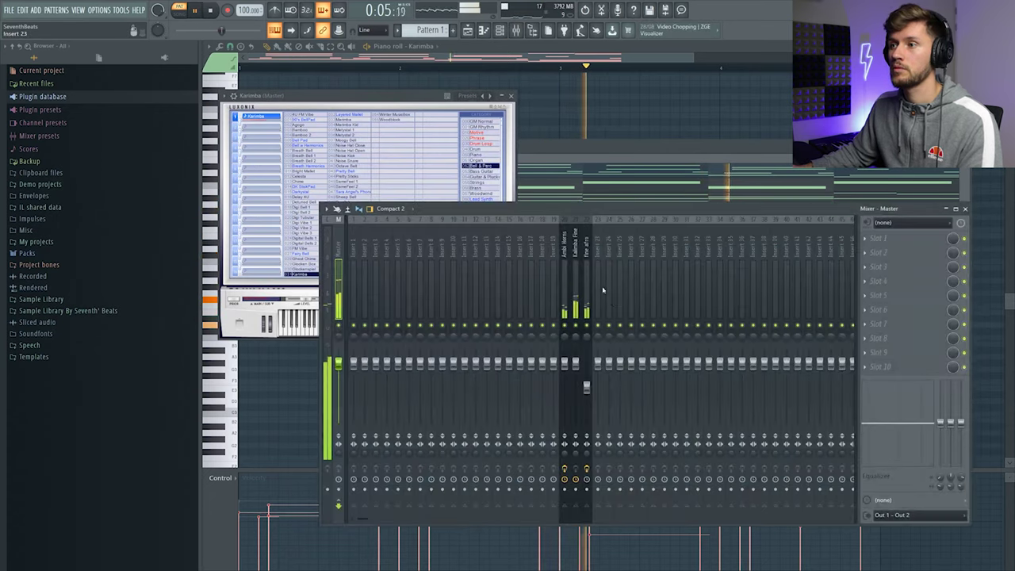
pyautogui.rightClick(600, 248)
pyautogui.moveTo(639, 313)
pyautogui.click(713, 314)
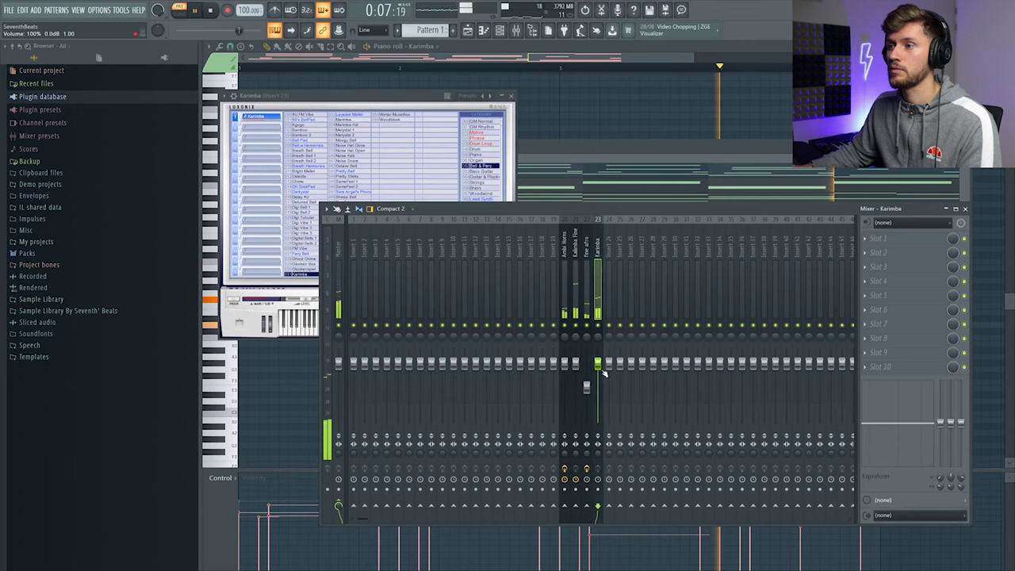
pyautogui.moveTo(600, 367); pyautogui.dragTo(600, 375)
# Step: Stop playback and insert another Purity channel with the Smallet preset from Bell & Perc
pyautogui.press('F6')
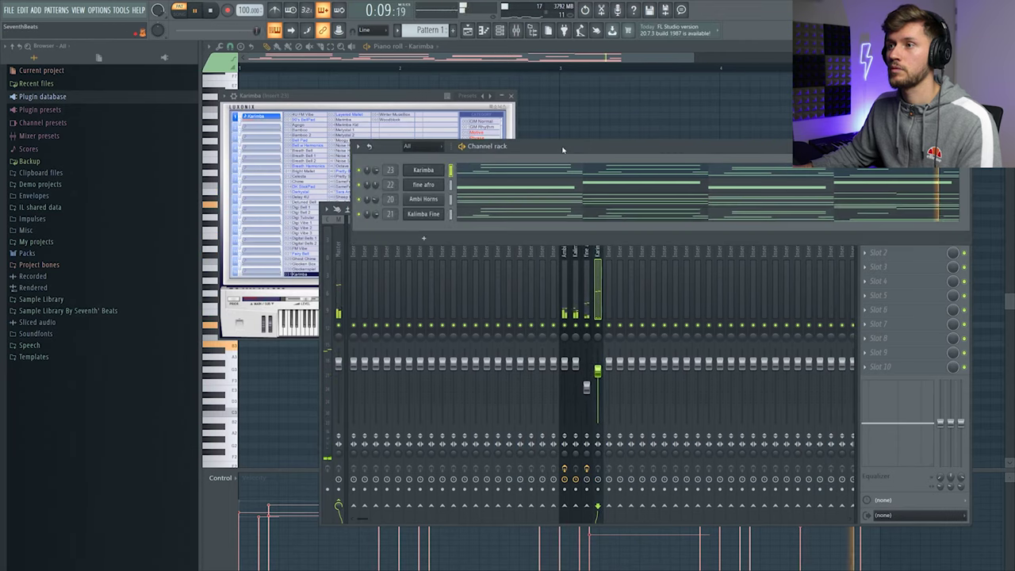
pyautogui.press('space')
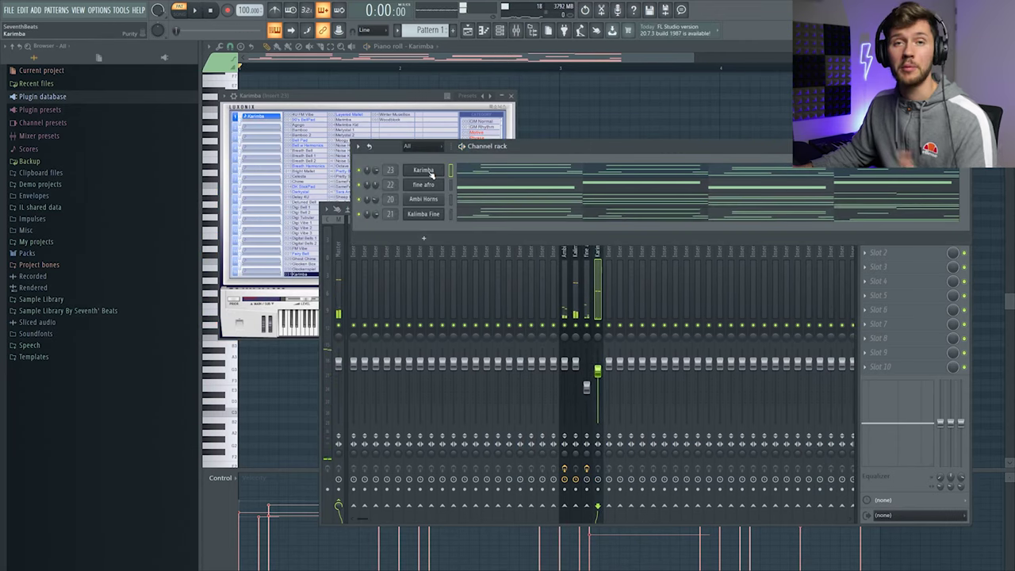
pyautogui.rightClick(430, 172)
pyautogui.moveTo(472, 233)
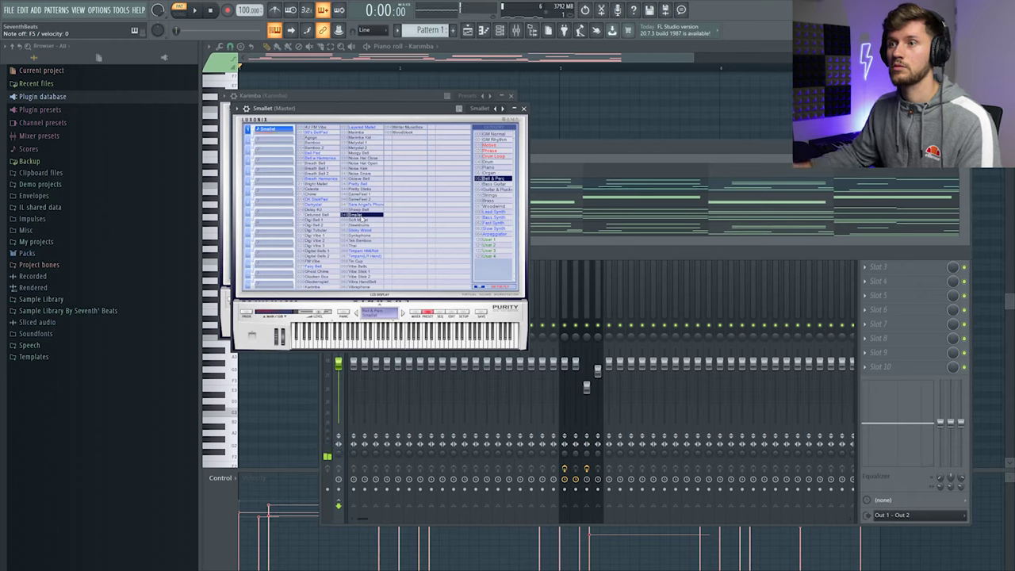
# Step: Paste the copied melody notes into the Smallet channel and start playback
pyautogui.press('F6')
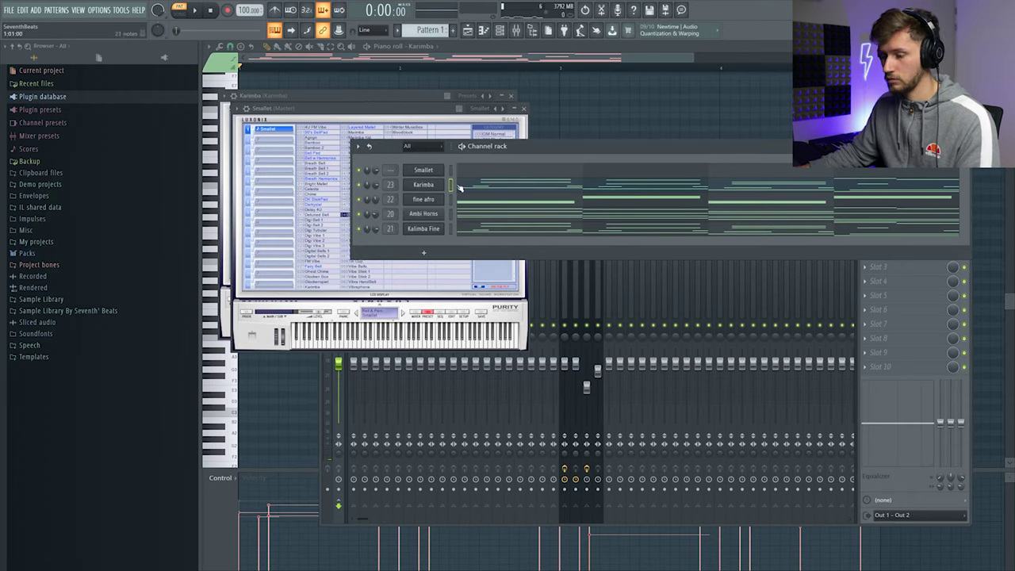
pyautogui.hotkey('ctrl', 'v')
pyautogui.press('space')
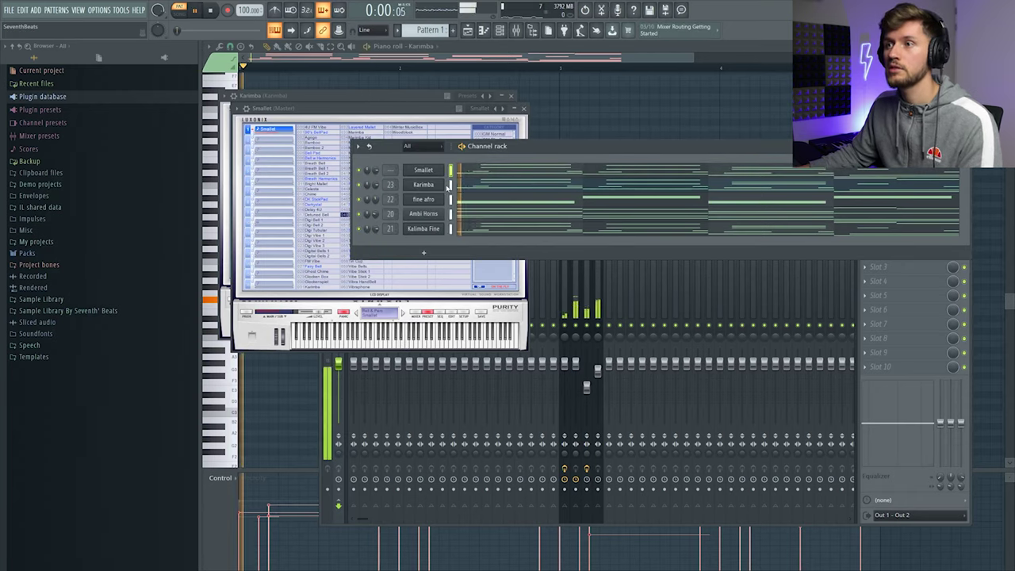
# Step: Route the Smallet channel to mixer insert 24 and slightly lower its volume
pyautogui.click(473, 126)
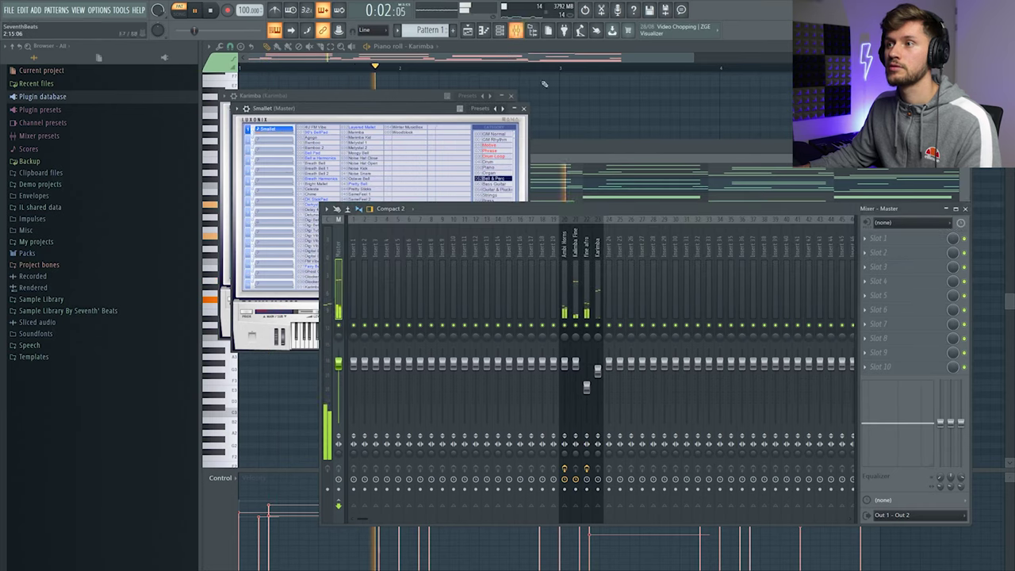
pyautogui.press('F9')
pyautogui.rightClick(611, 218)
pyautogui.click(761, 313)
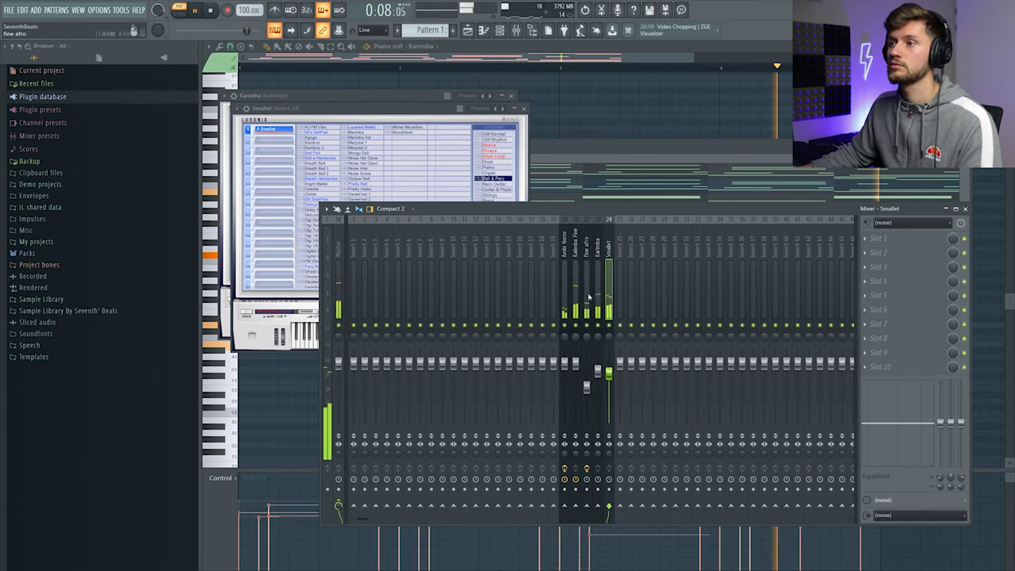
# Step: Check the Ambi Horns mixer track's effects during playback and return to the channel rack
pyautogui.click(565, 242)
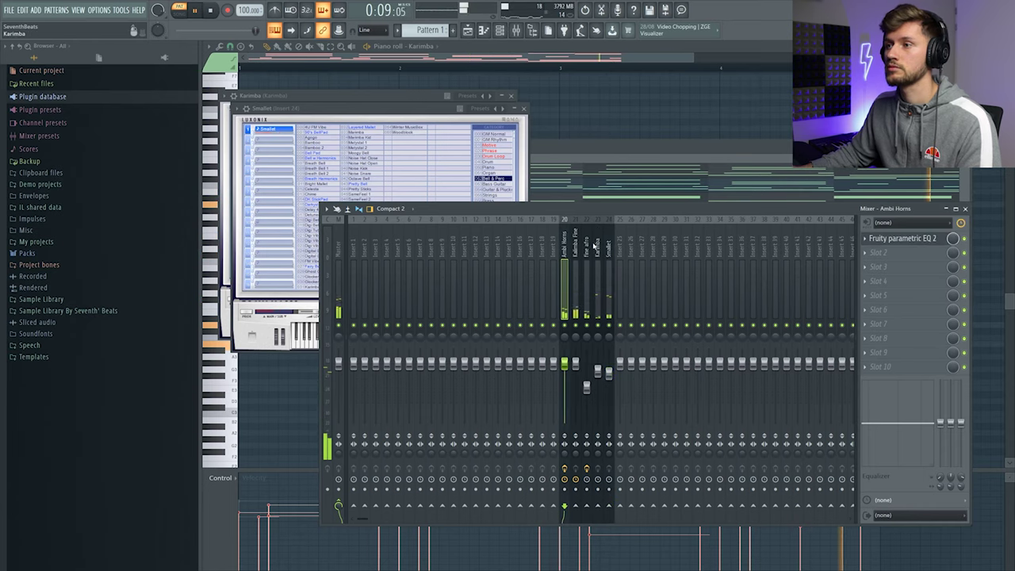
pyautogui.click(585, 147)
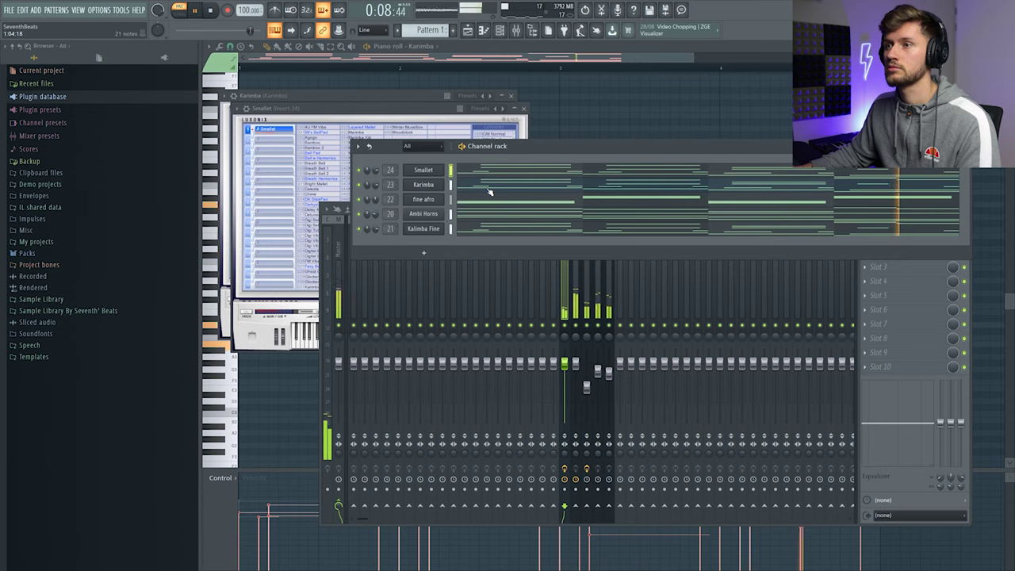
# Step: Stop playback and add a Serum channel named Bass, shaping a two-saw sound with the MG Low 24 filter
pyautogui.press('space')
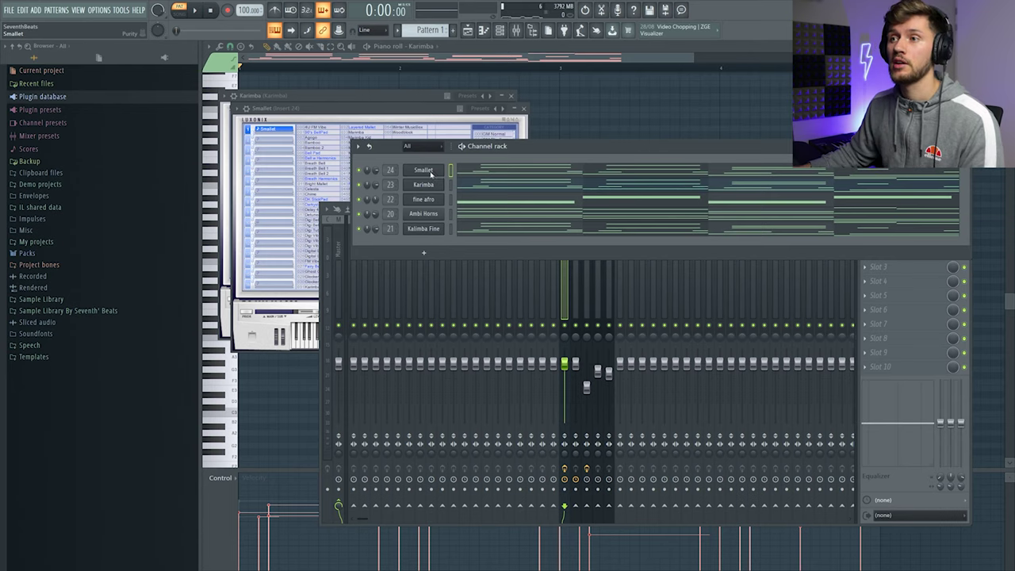
pyautogui.rightClick(430, 173)
pyautogui.moveTo(472, 235)
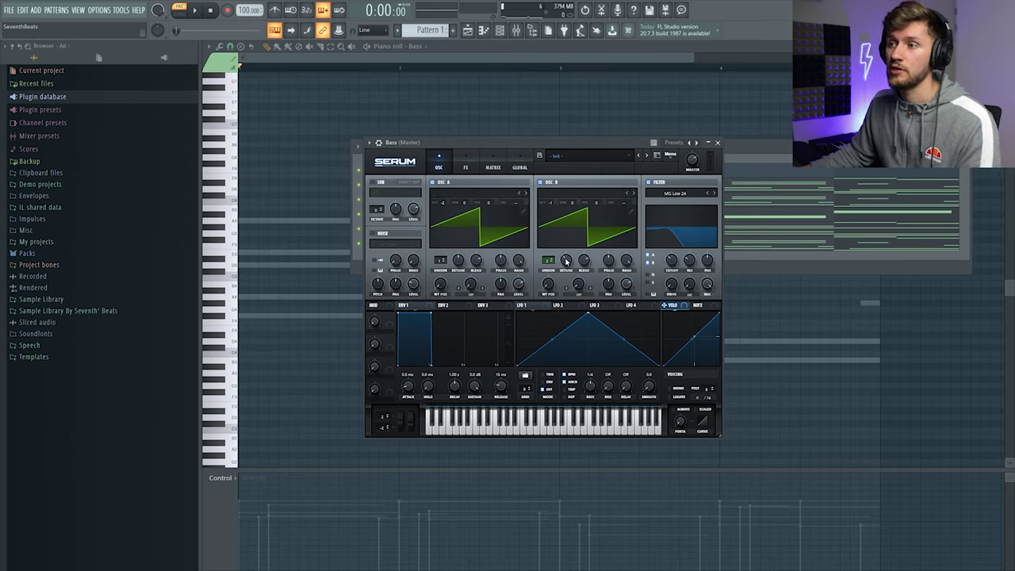
pyautogui.moveTo(566, 260); pyautogui.dragTo(545, 272)
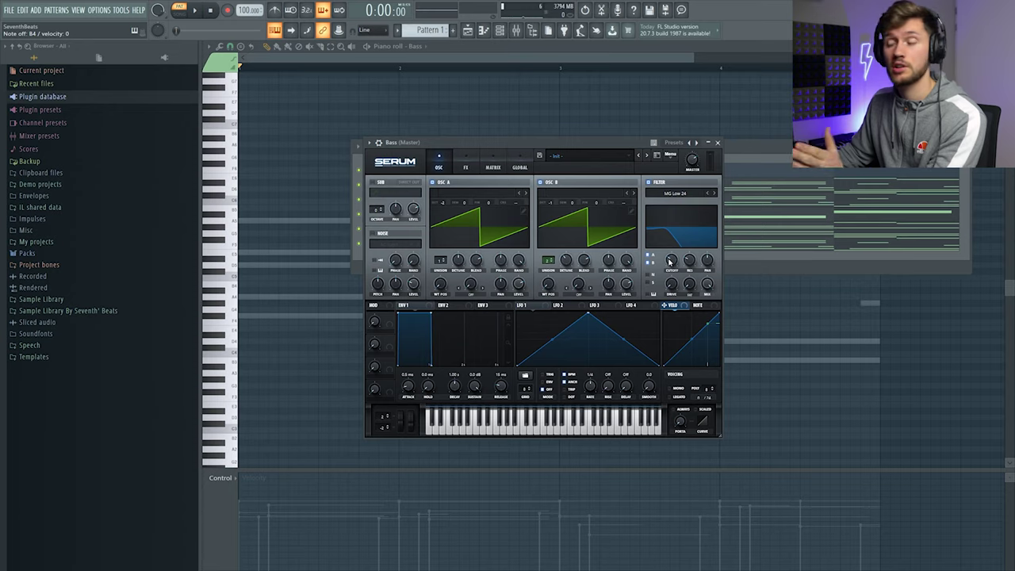
pyautogui.click(792, 137)
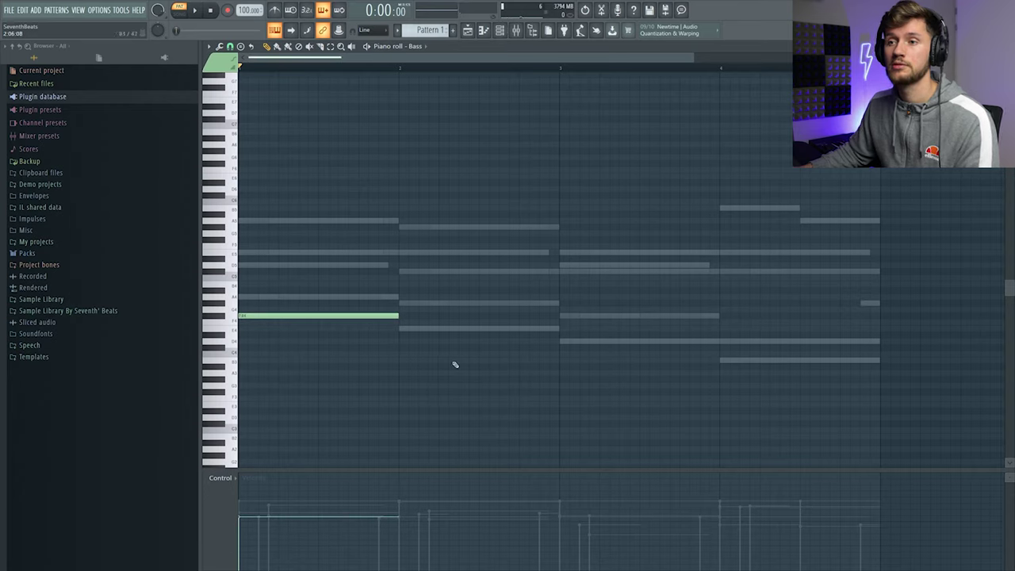
# Step: Add one-bar bass notes on E4 in bar 2 and D5 in bar 3 while auditioning the pattern
pyautogui.press('space')
pyautogui.click(402, 328)
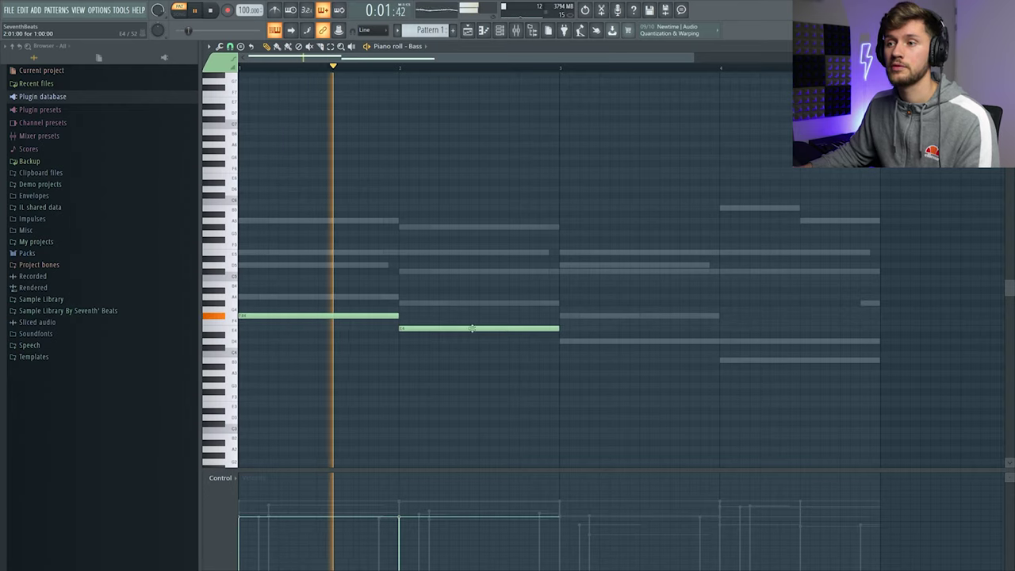
pyautogui.click(561, 342)
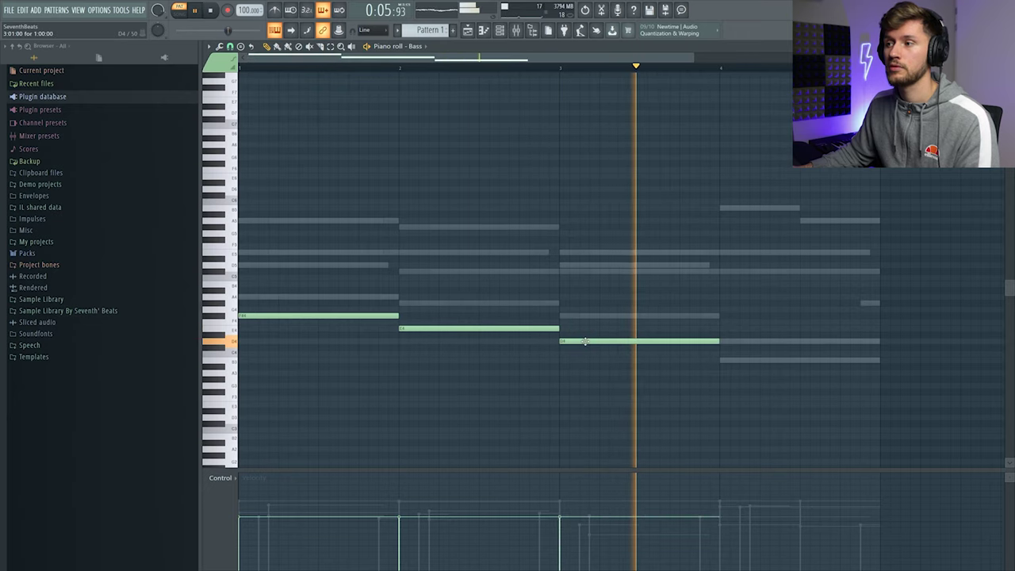
pyautogui.press('space')
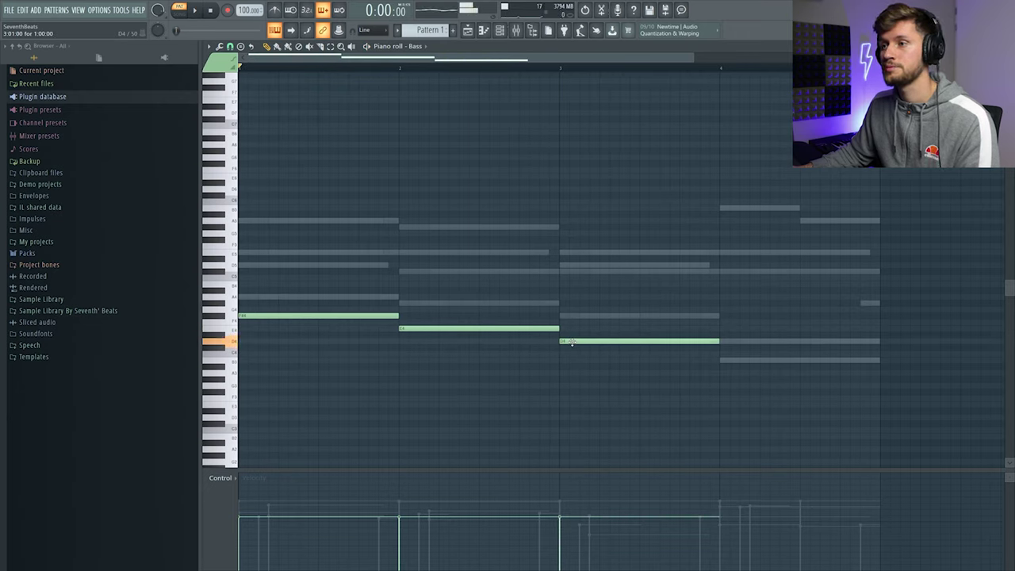
pyautogui.moveTo(571, 341); pyautogui.dragTo(572, 275)
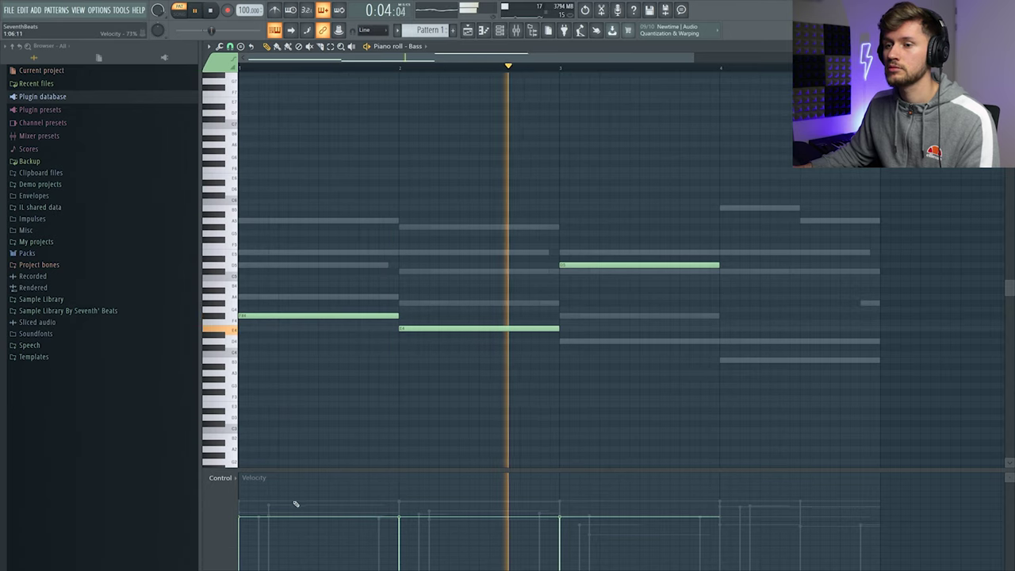
# Step: Add a one-bar B4 bass note in bar 4 and play back the bass line
pyautogui.click(729, 278)
pyautogui.press('space')
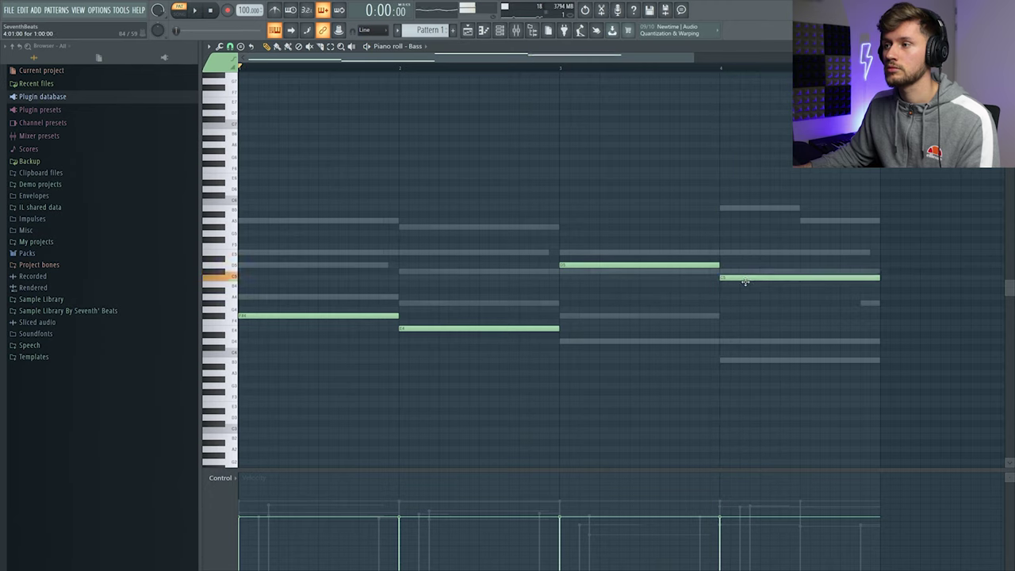
pyautogui.click(745, 360)
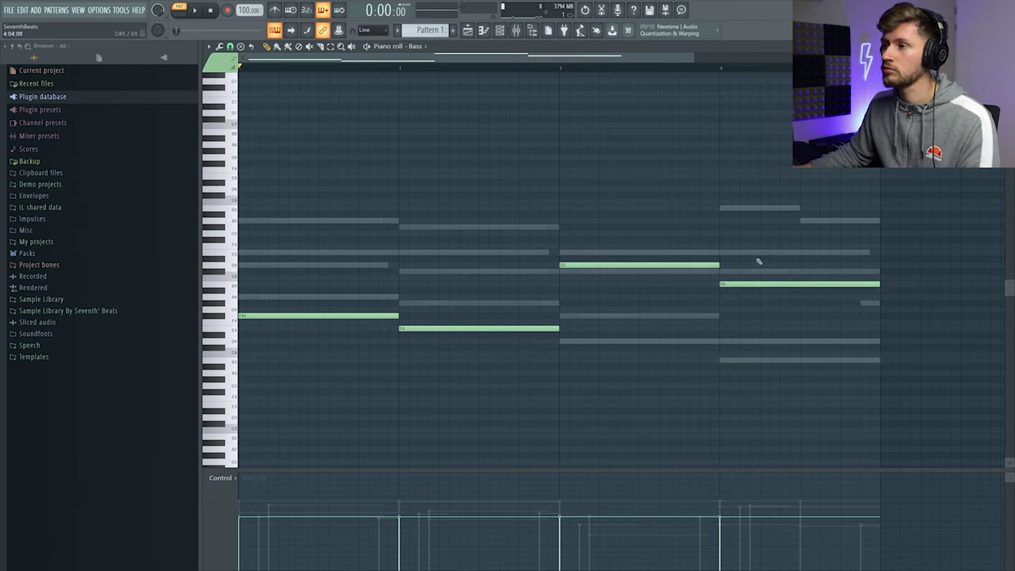
pyautogui.press('space')
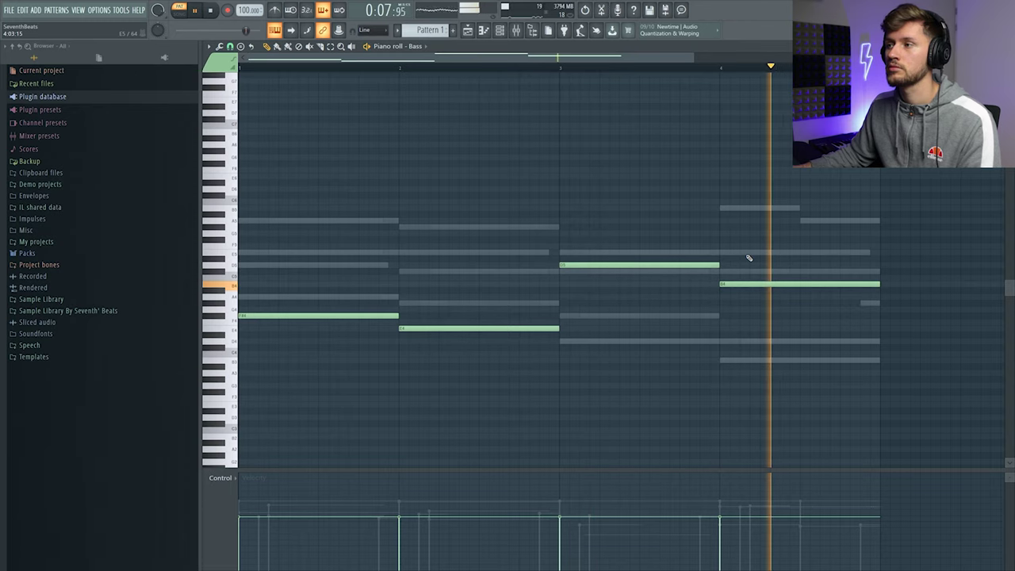
pyautogui.press('space')
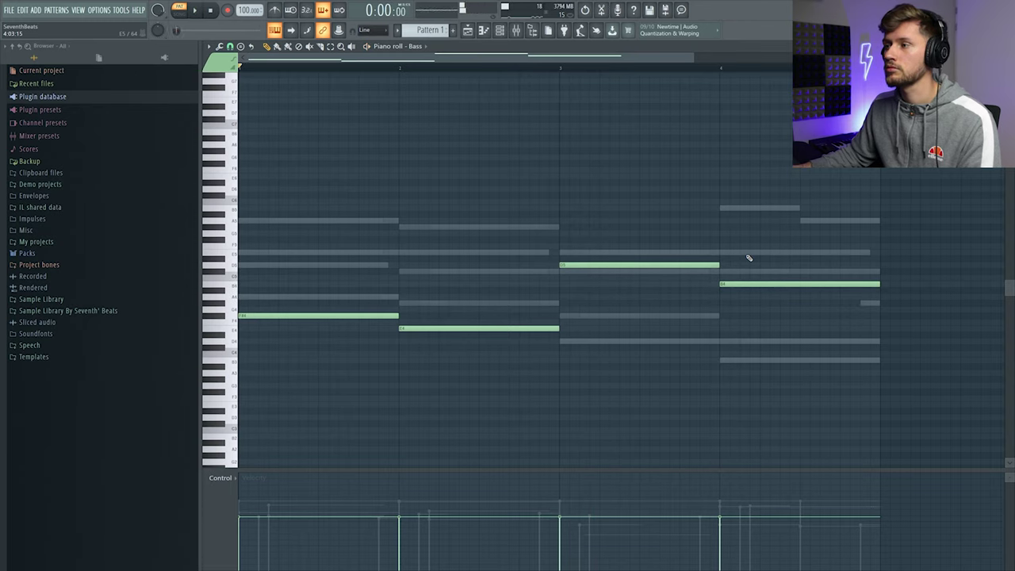
# Step: Add the Clap [ On Deck ] sample as a channel and place two C5 hits in bar 1, on steps 4 and 13
pyautogui.press('F6')
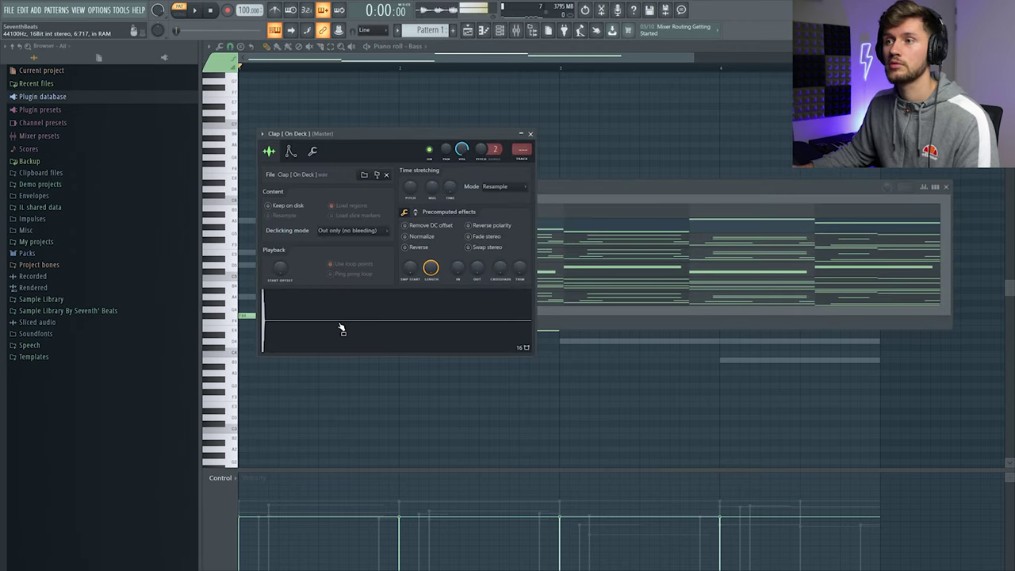
pyautogui.click(559, 188)
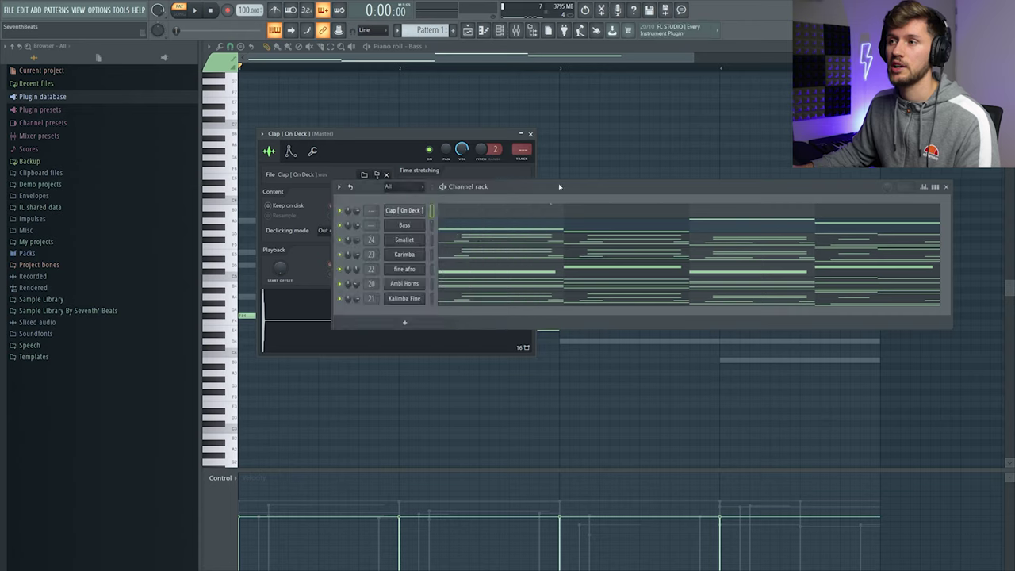
pyautogui.click(502, 214)
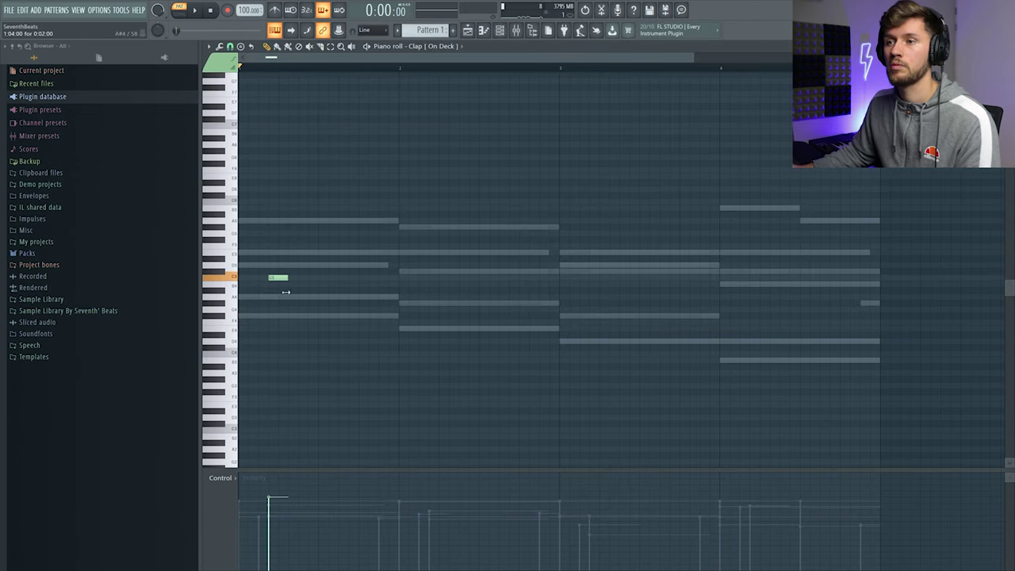
pyautogui.click(342, 278)
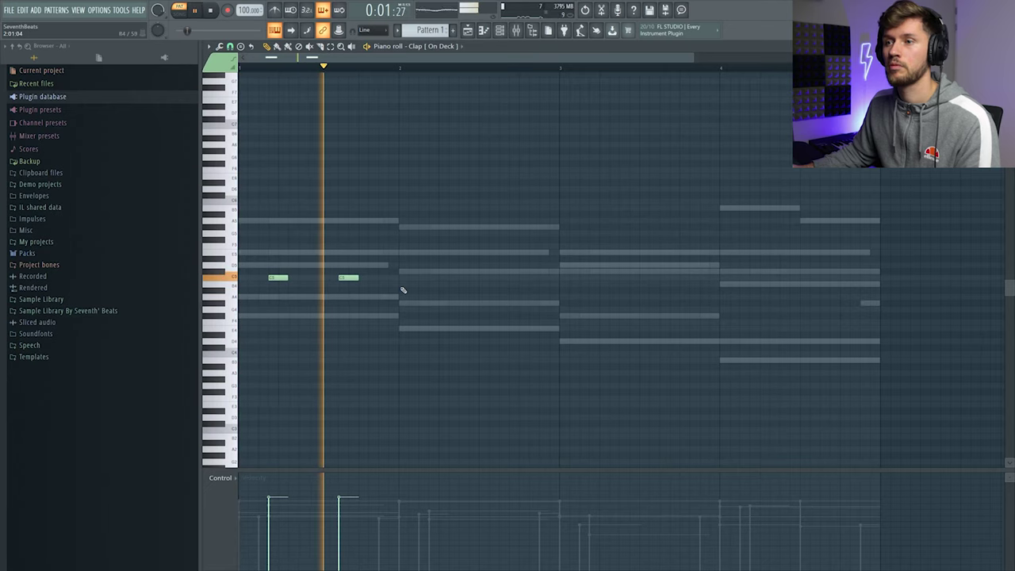
pyautogui.moveTo(369, 278); pyautogui.dragTo(360, 277)
pyautogui.press('space')
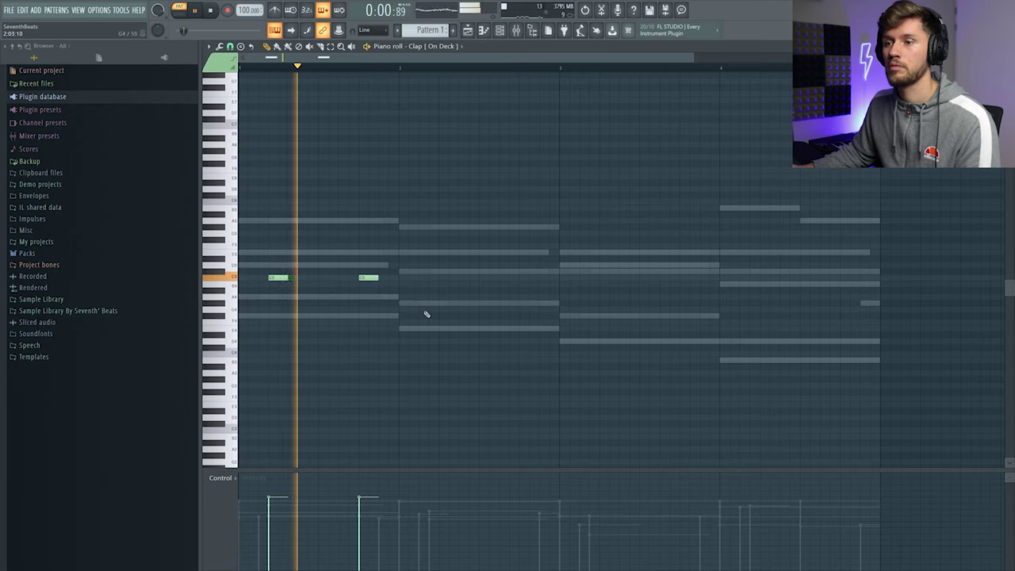
# Step: Repeat the two-hit clap rhythm on C5 through bars 2, 3 and 4
pyautogui.click(436, 277)
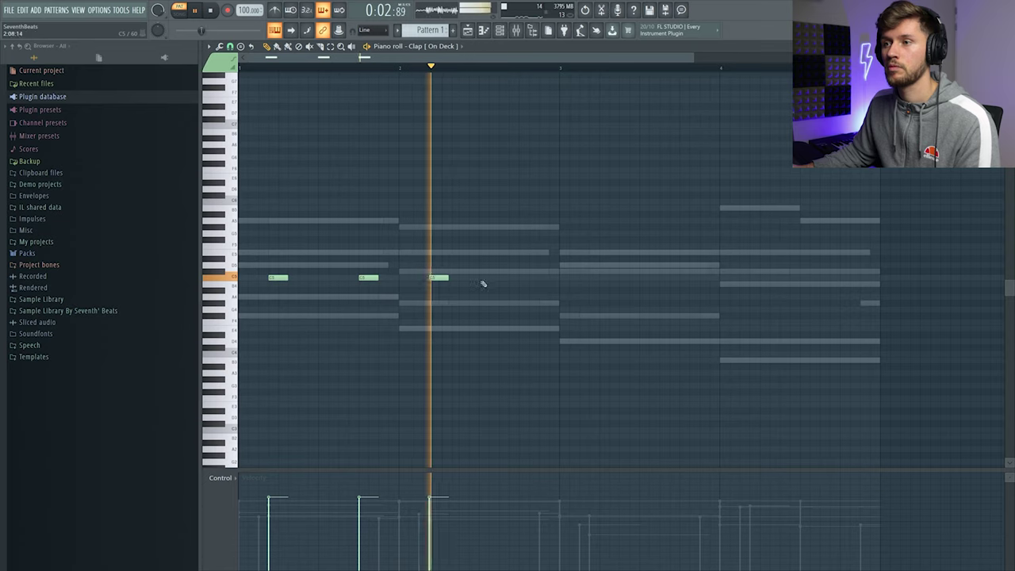
pyautogui.click(523, 278)
pyautogui.click(593, 278)
pyautogui.click(681, 277)
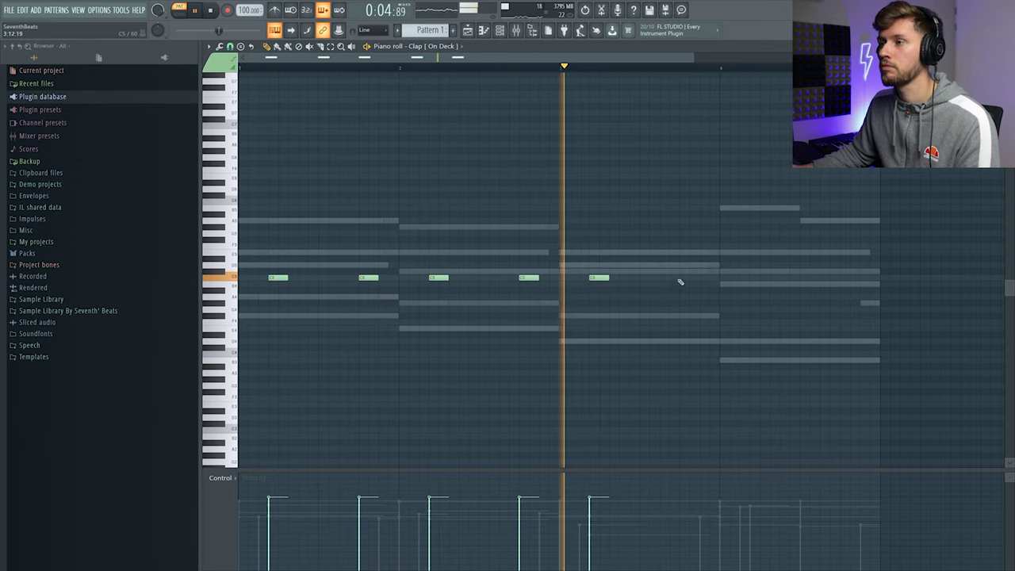
pyautogui.click(761, 277)
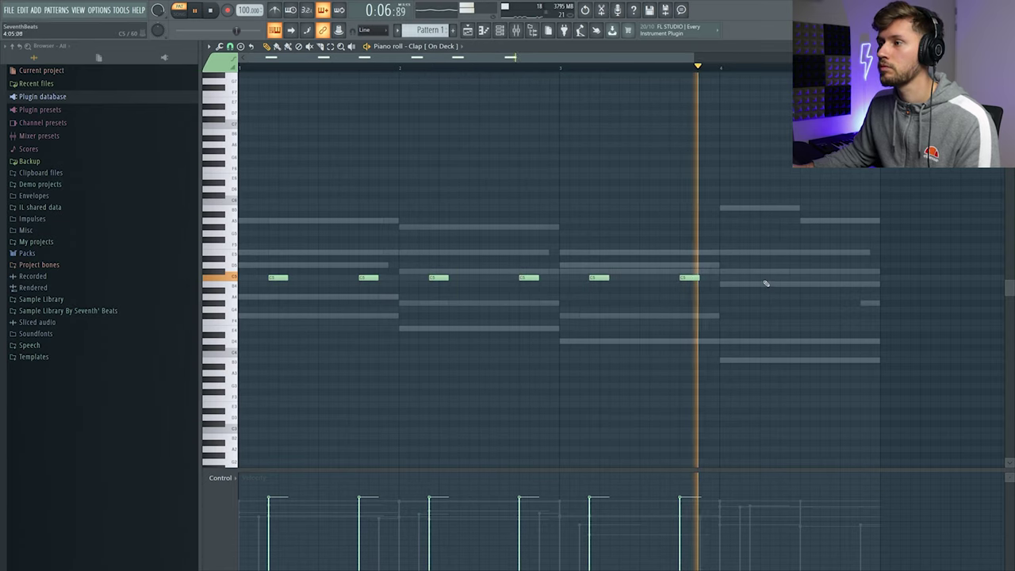
pyautogui.click(846, 277)
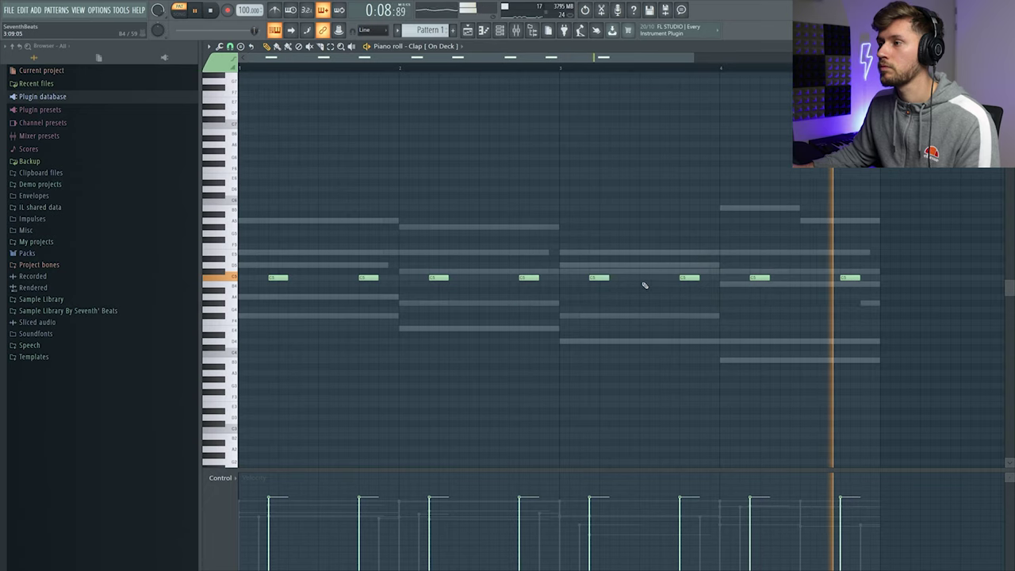
# Step: Add an extra clap just before the last hit of each bar and lower the last hit's velocity
pyautogui.press('space')
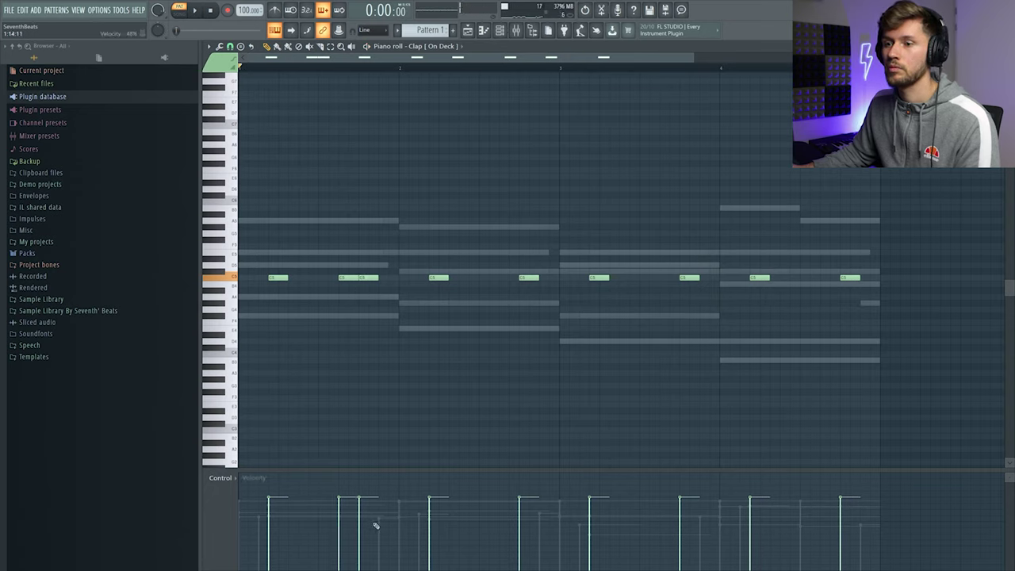
pyautogui.press('space')
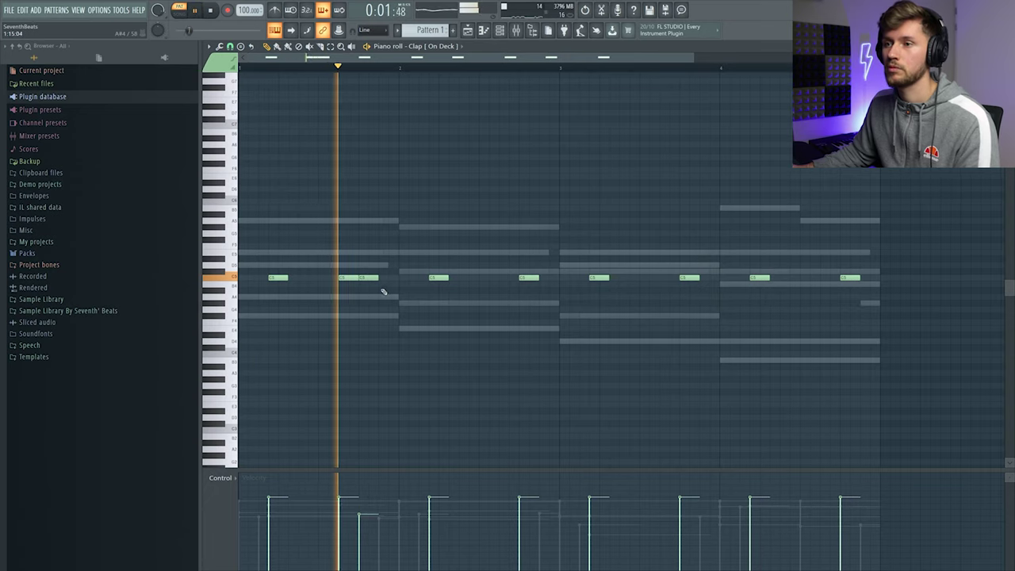
pyautogui.press('space')
pyautogui.rightClick(528, 278)
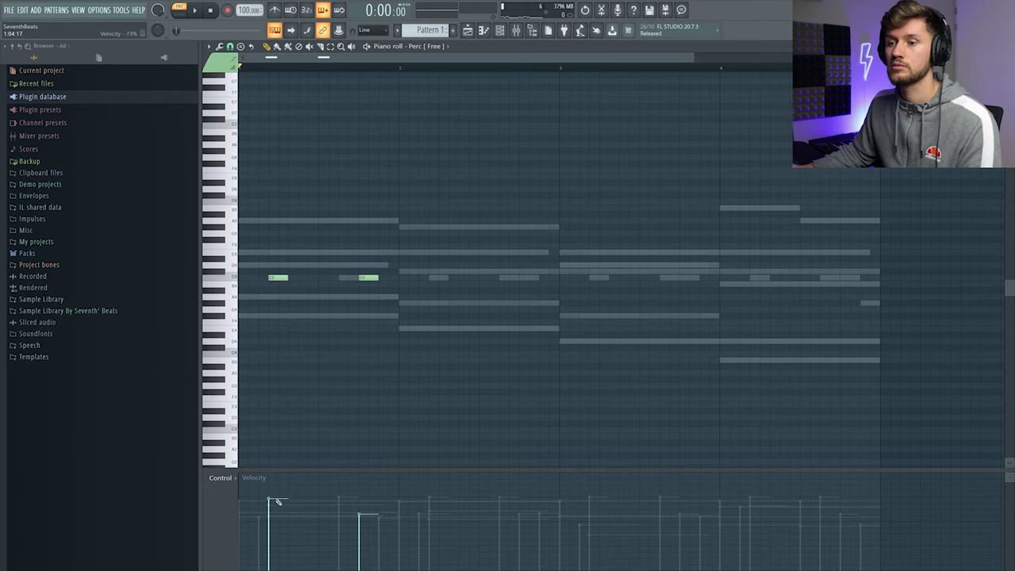
# Step: Audition the two Perc [ Free ] hits with evened velocities and set the Clap [ On Deck ] channel volume to about 54%
pyautogui.press('space')
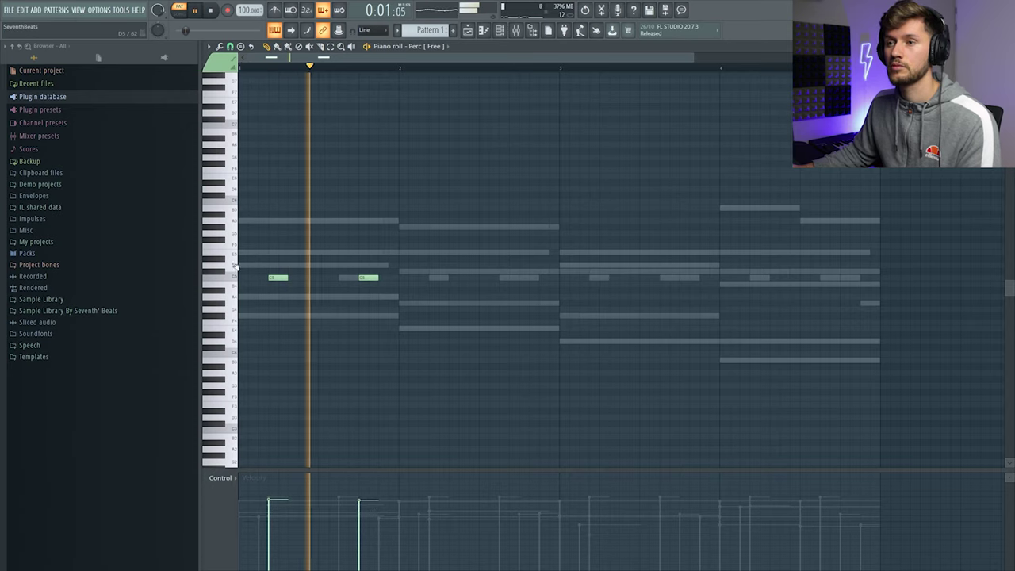
pyautogui.press('space')
pyautogui.press('F6')
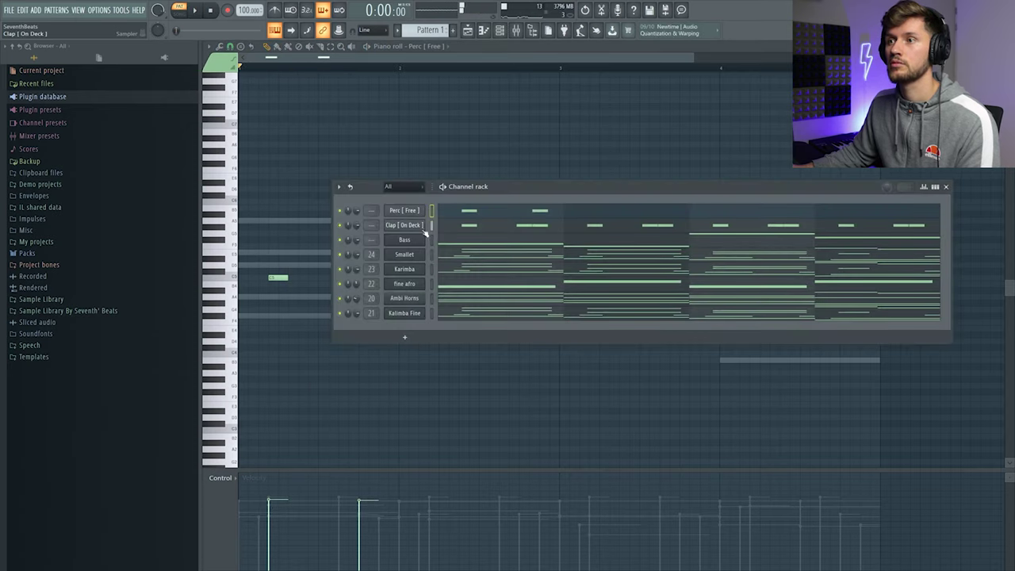
pyautogui.press('space')
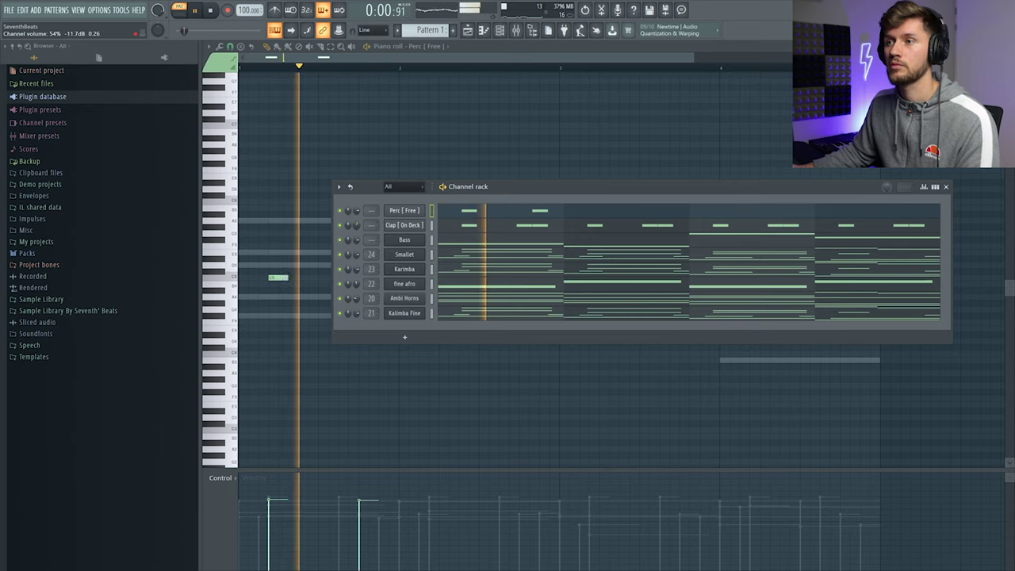
pyautogui.press('F6')
pyautogui.press('space')
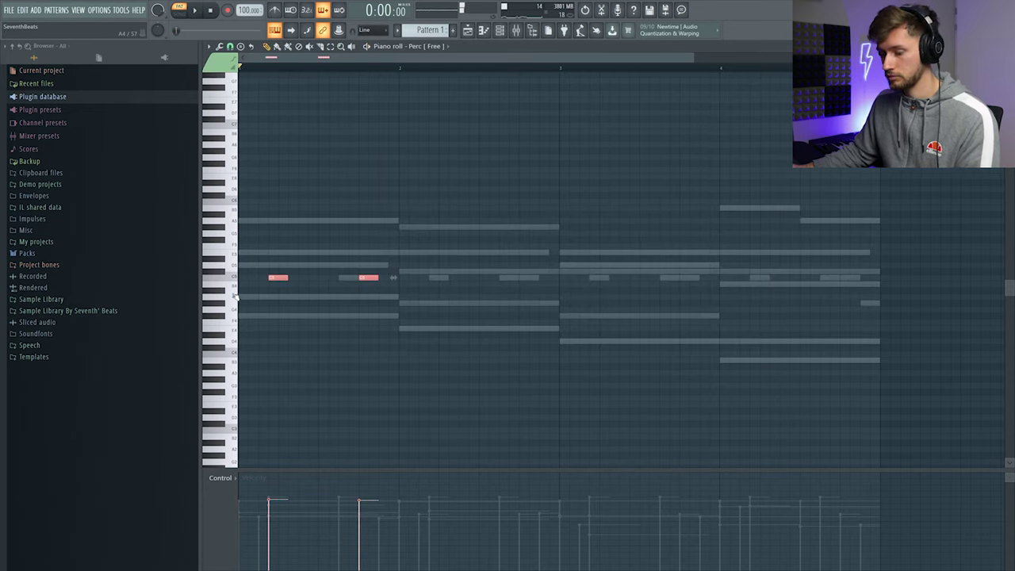
# Step: Duplicate the bar 1 Perc [ Free ] hits to fill all four bars and play the pattern
pyautogui.hotkey('ctrl', 'b')
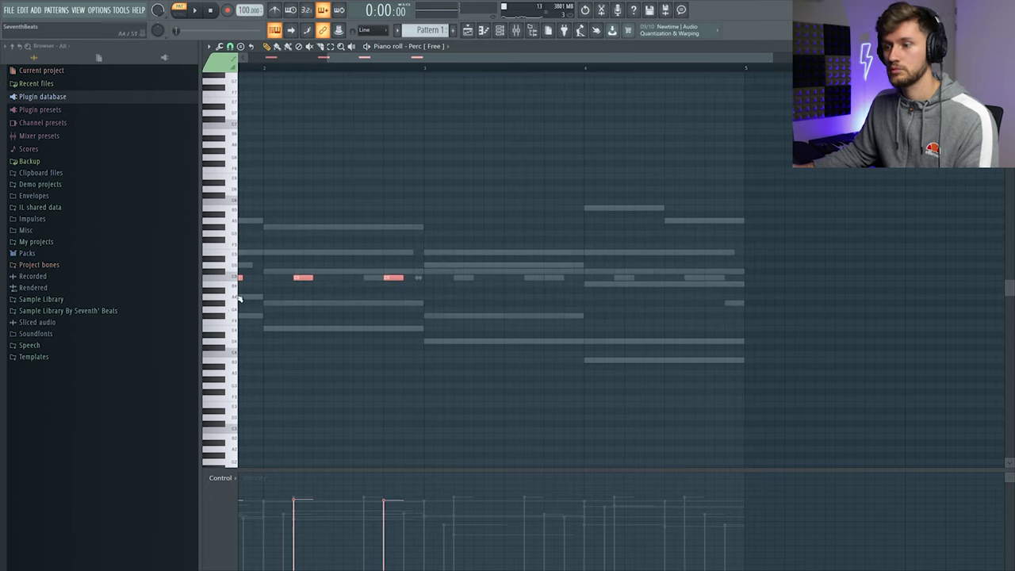
pyautogui.hotkey('ctrl', 'a')
pyautogui.hotkey('ctrl', 'b')
pyautogui.press('space')
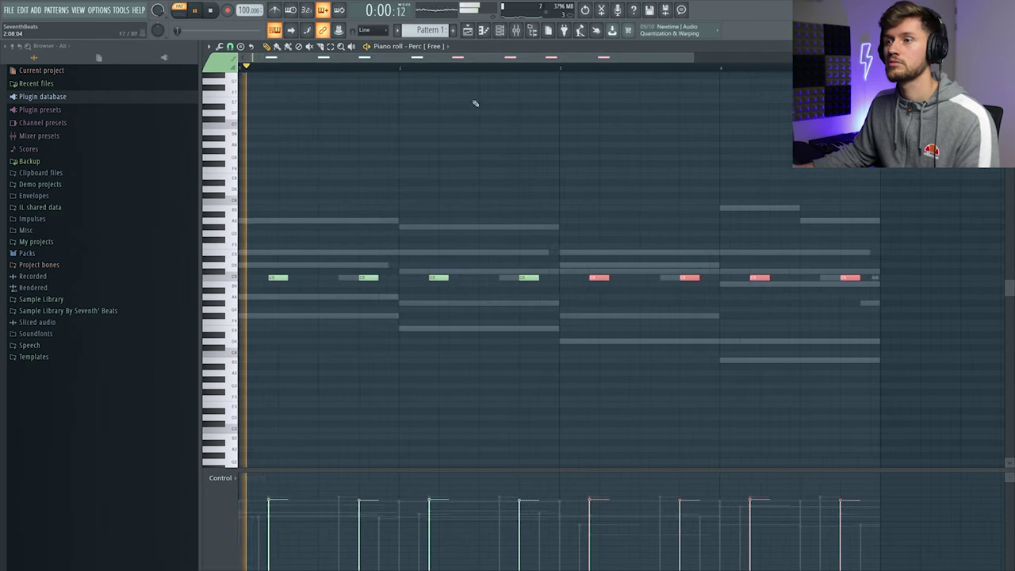
# Step: Raise the Perc [ Free ] note velocities across all four bars with slight variation, stop playback and return to the channel rack
pyautogui.press('F6')
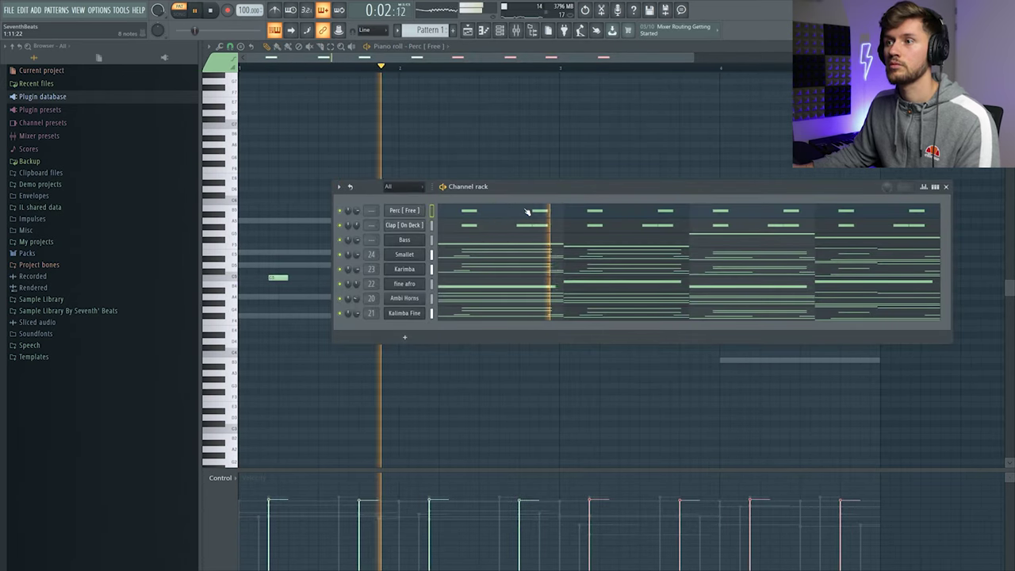
pyautogui.click(404, 210)
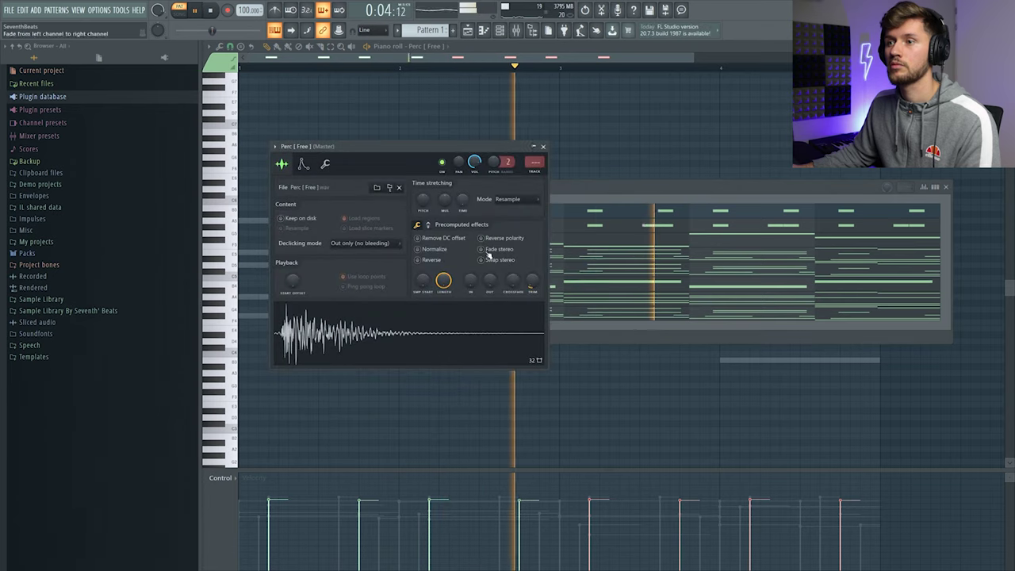
pyautogui.click(634, 213)
pyautogui.click(660, 214)
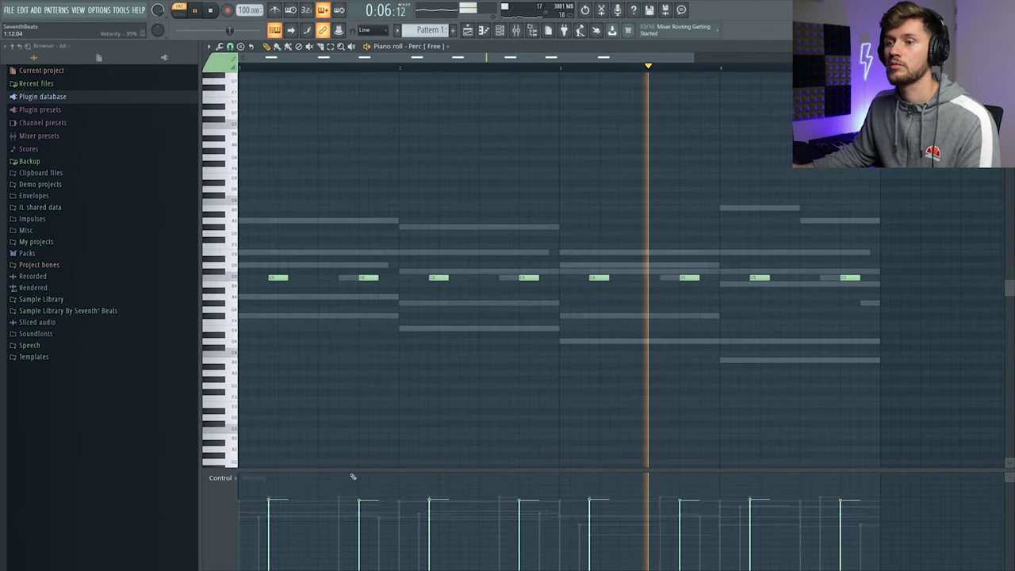
pyautogui.moveTo(272, 498); pyautogui.dragTo(655, 496)
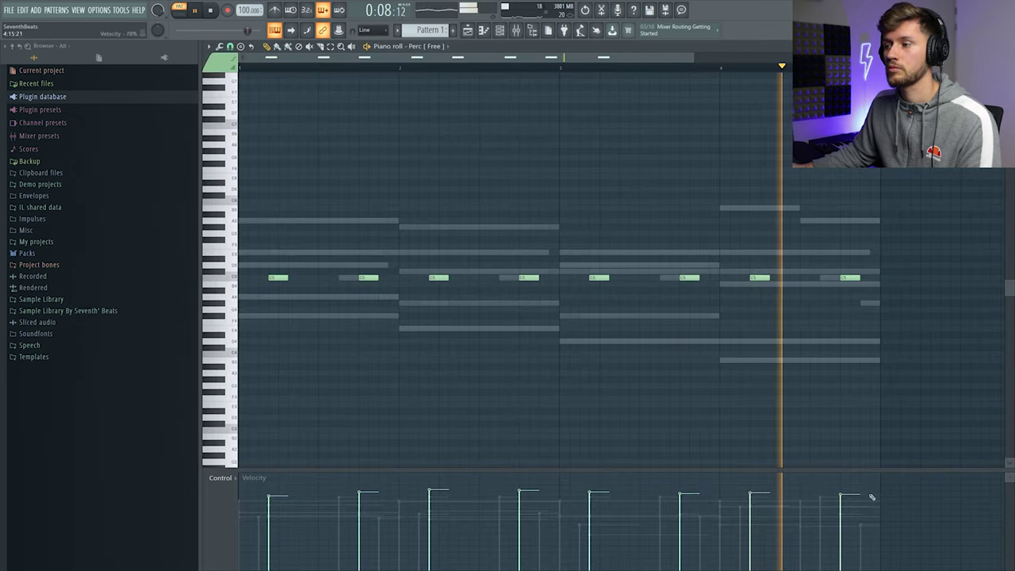
pyautogui.press('space')
pyautogui.click(501, 30)
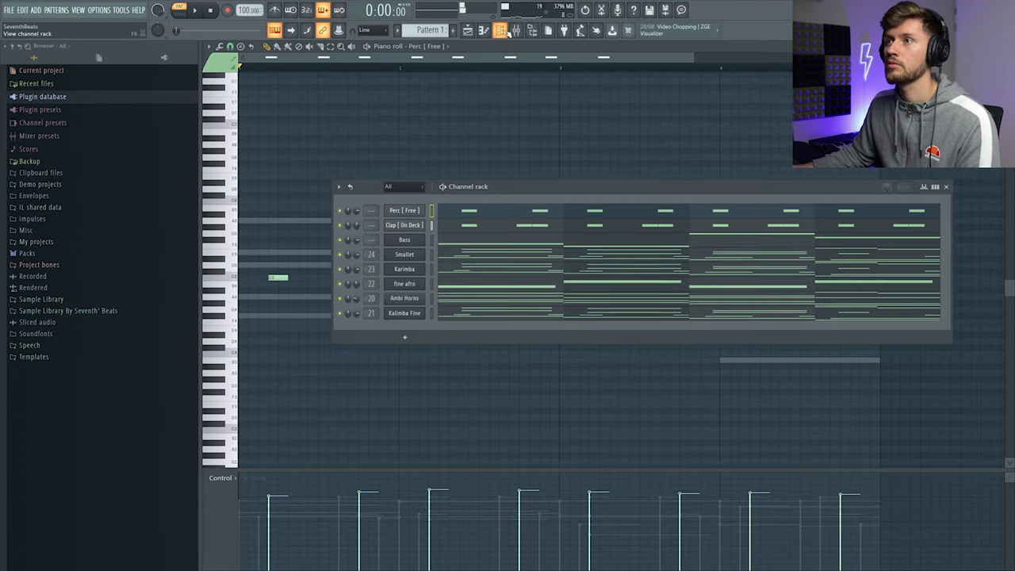
# Step: Add the Perc [ Gang ] sample with the same hits as Perc [ Free ] and lower the percussion channel volume to about 31% during playback
pyautogui.click(417, 210)
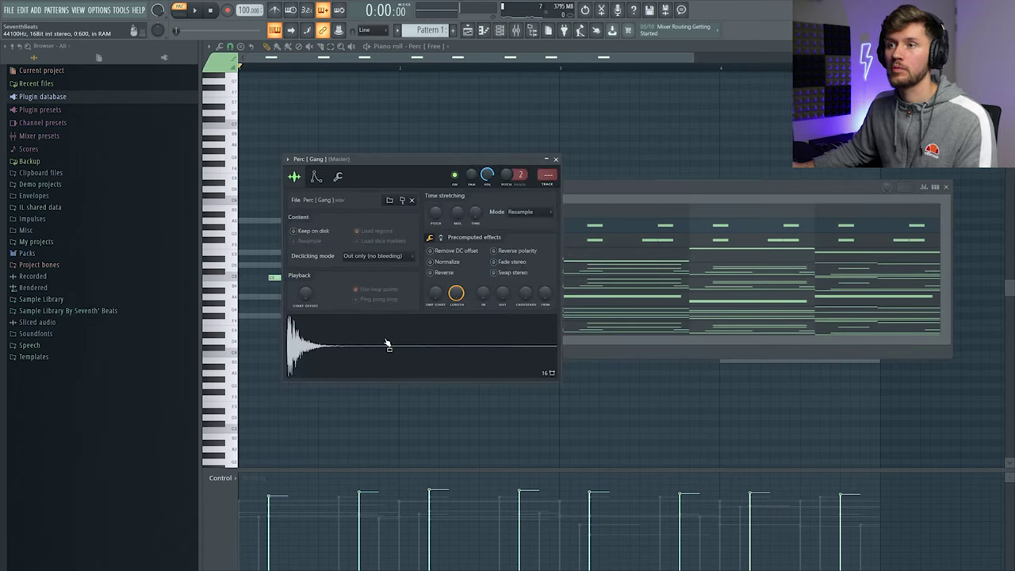
pyautogui.click(584, 223)
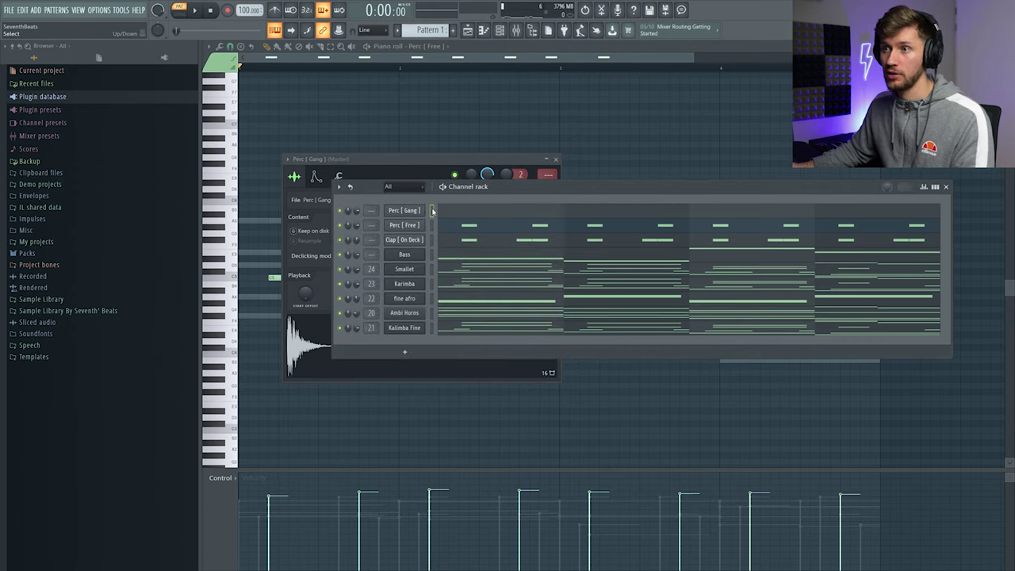
pyautogui.press('space')
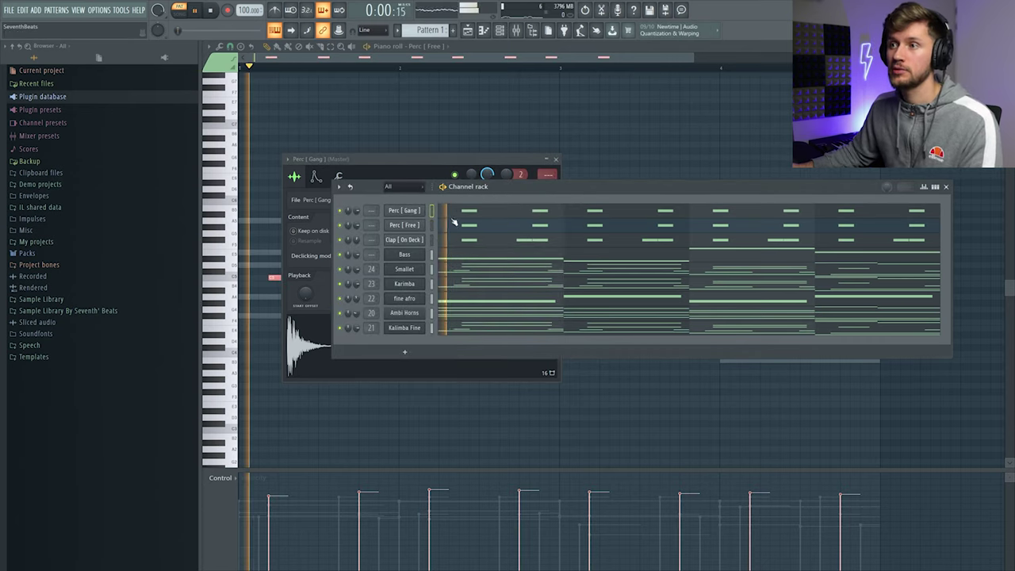
pyautogui.click(414, 212)
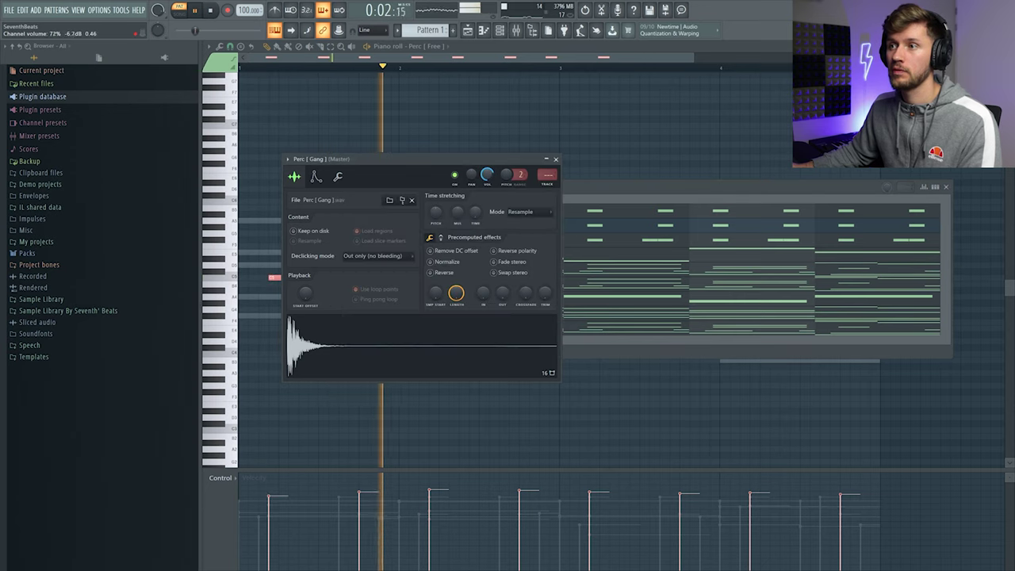
pyautogui.click(580, 202)
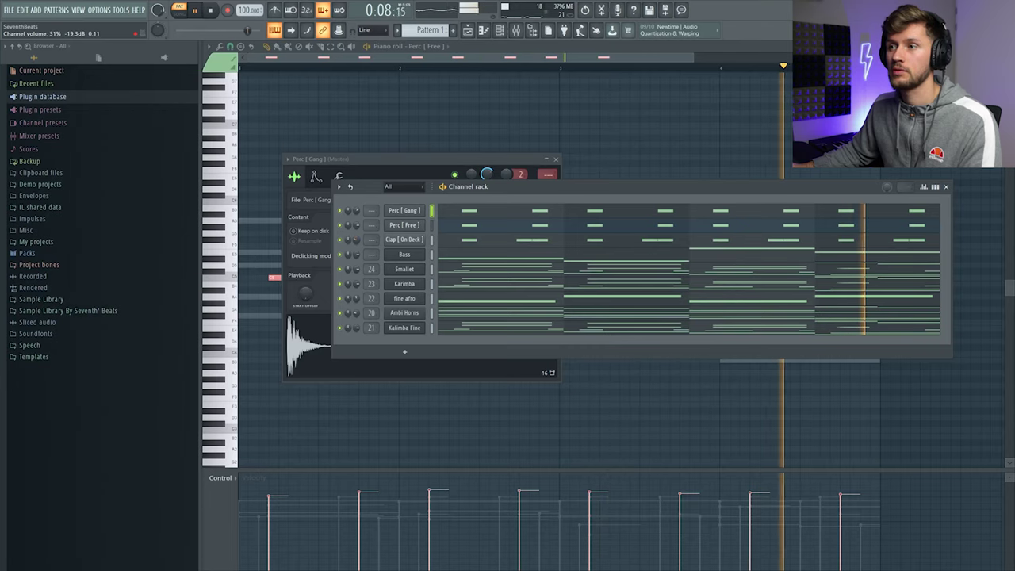
pyautogui.press('space')
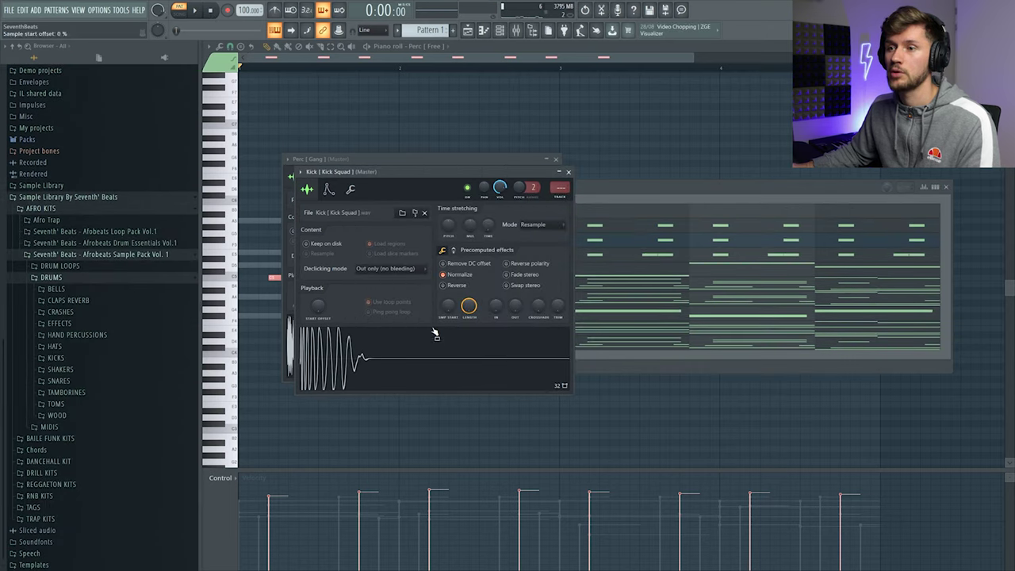
# Step: Place a Kick [ Kick Squad ] hit at the start of each of the four bars and audition the pattern
pyautogui.click(613, 191)
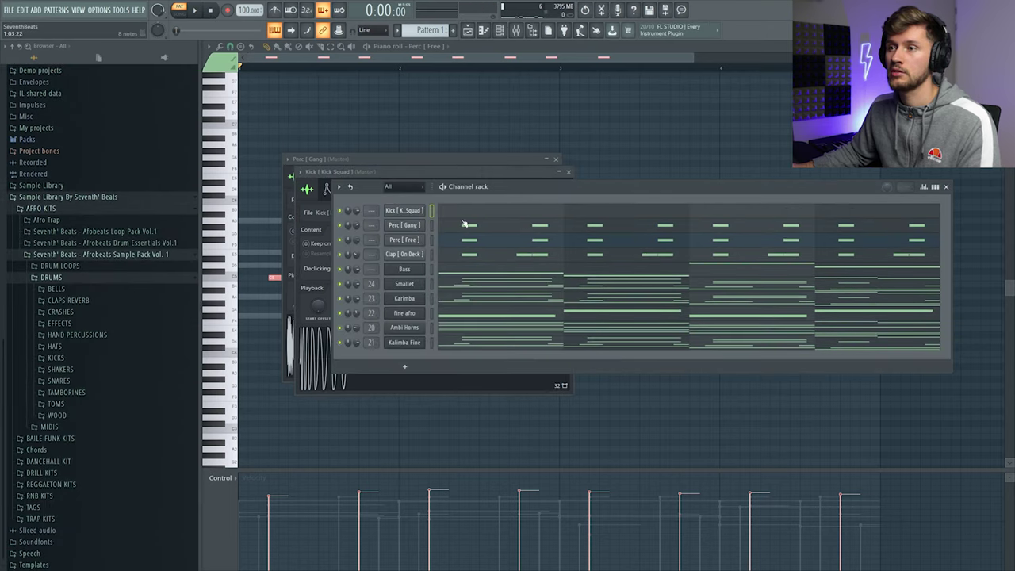
pyautogui.click(410, 213)
pyautogui.click(410, 213)
pyautogui.click(589, 226)
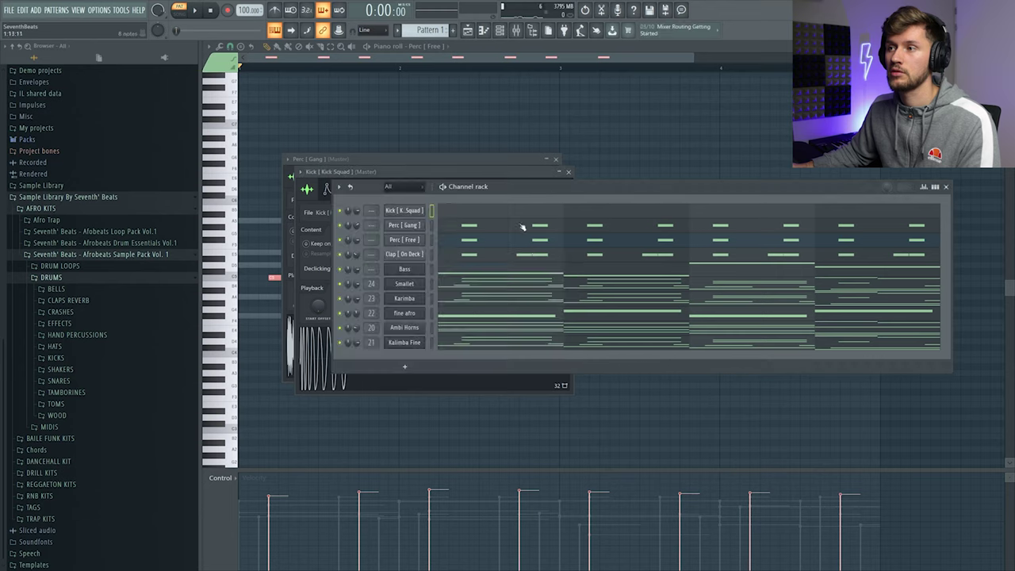
pyautogui.click(455, 214)
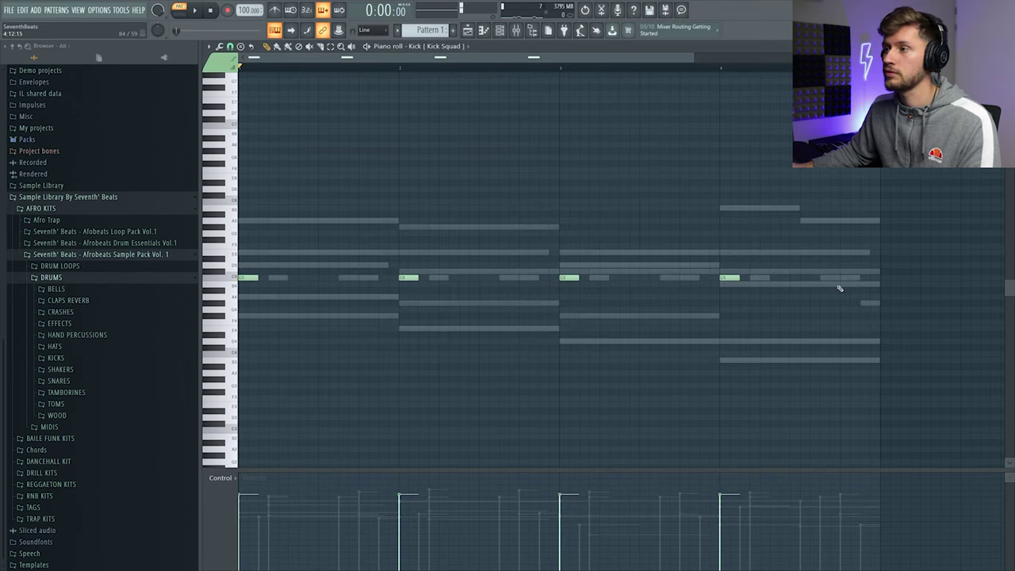
pyautogui.press('space')
pyautogui.press('space')
# Step: Route the Kick [ Kick Squad ] channel to mixer insert 1
pyautogui.click(499, 30)
pyautogui.click(416, 212)
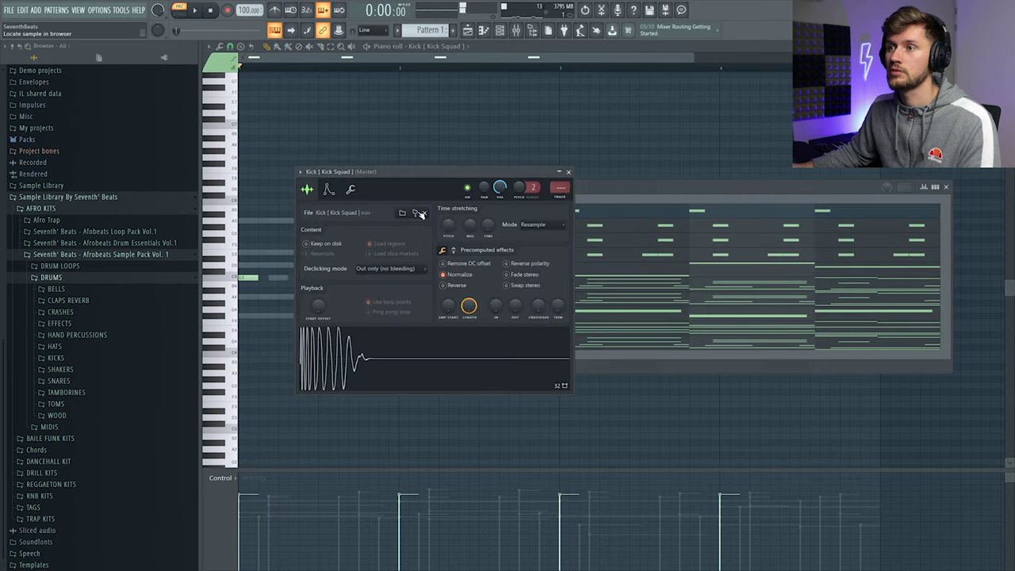
pyautogui.press('F9')
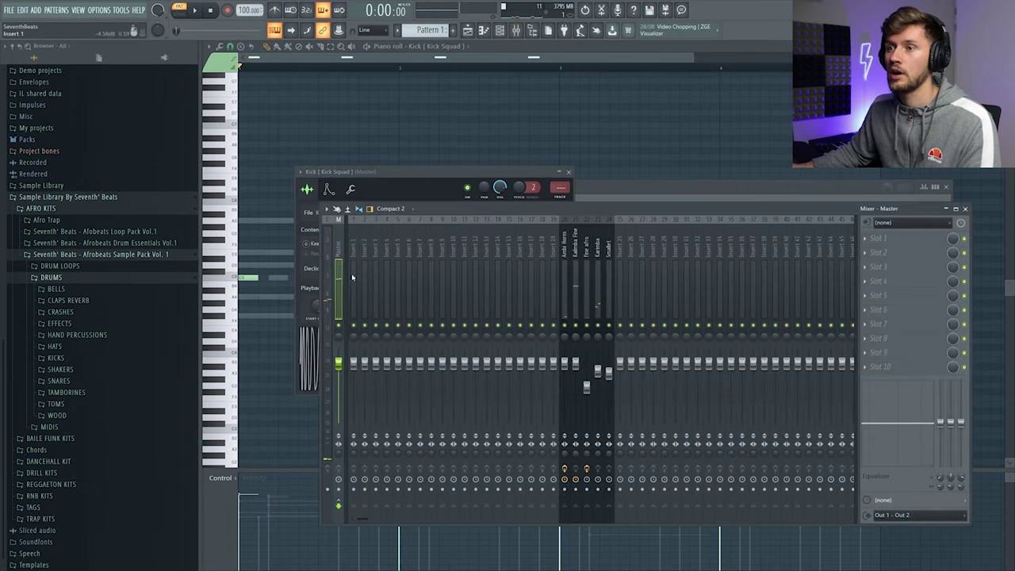
pyautogui.rightClick(354, 252)
pyautogui.moveTo(417, 312)
pyautogui.click(523, 313)
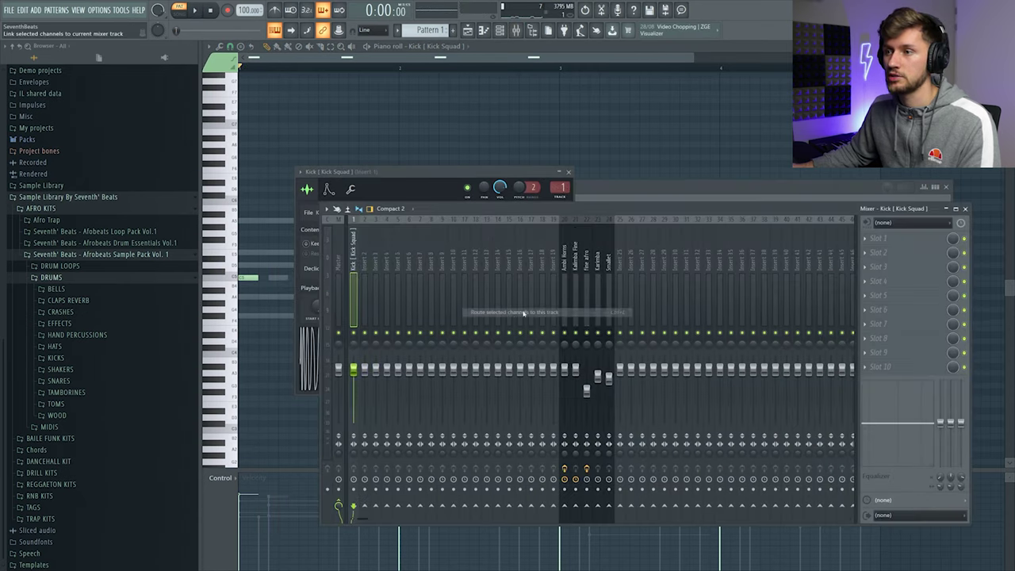
# Step: Load Fruity parametric EQ 2 on the kick's mixer track and pull the band 7 high shelf down to -18 dB at about 1995 Hz during playback
pyautogui.click(874, 238)
pyautogui.click(671, 504)
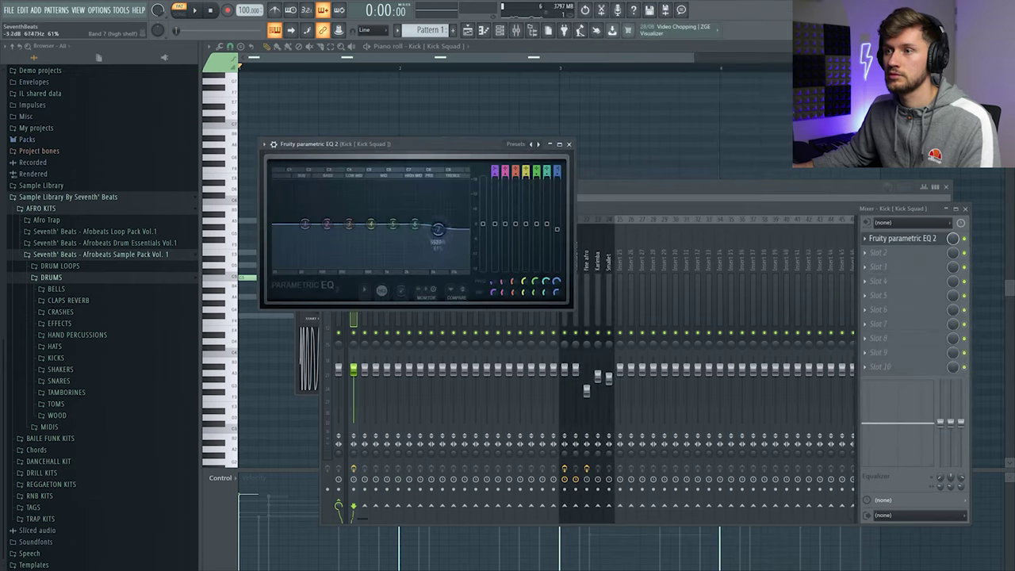
pyautogui.press('space')
pyautogui.moveTo(438, 230); pyautogui.dragTo(402, 264)
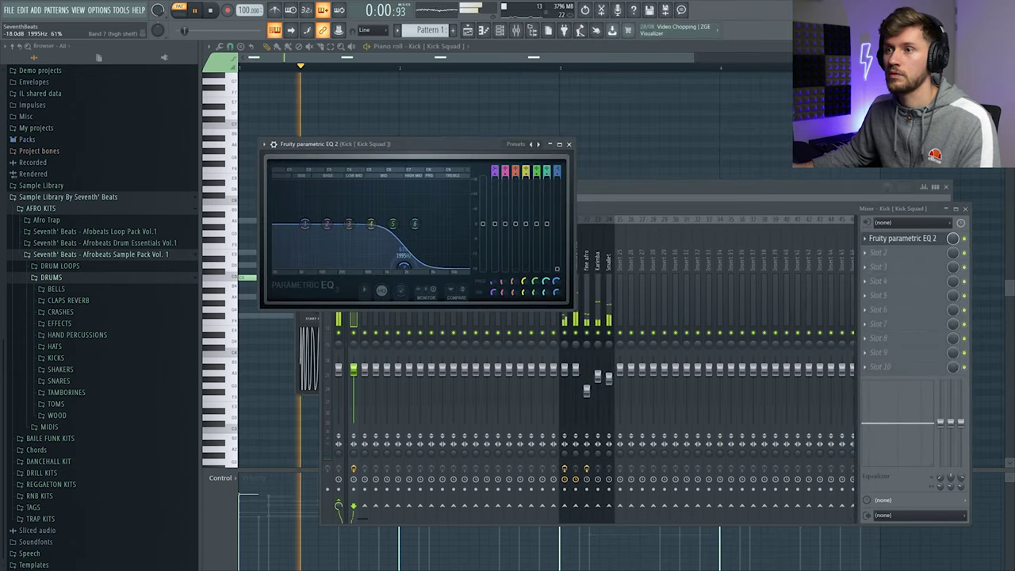
# Step: Add an extra kick hit at the very end of bar 4, stop playback and return to the channel rack
pyautogui.click(542, 48)
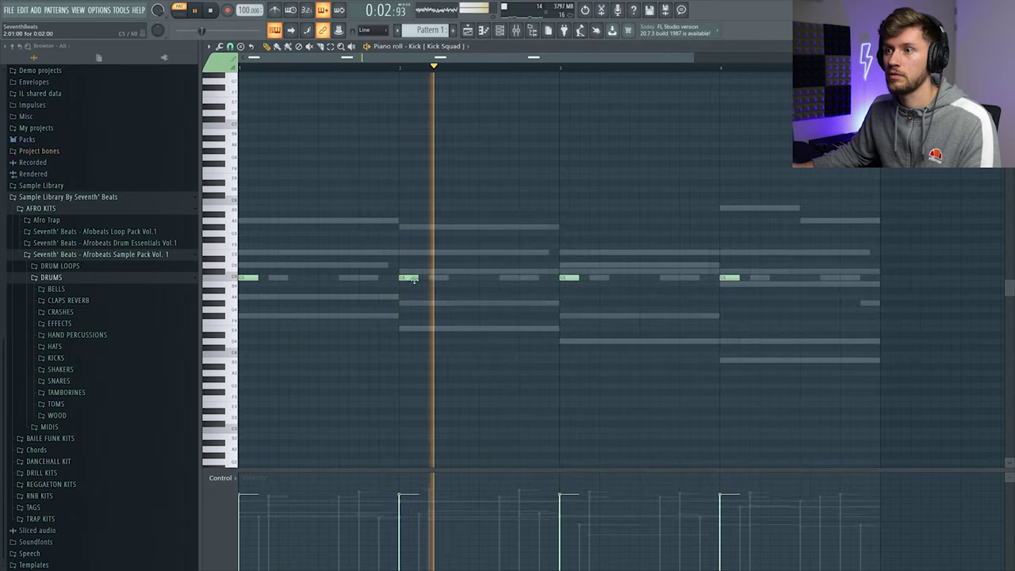
pyautogui.click(864, 278)
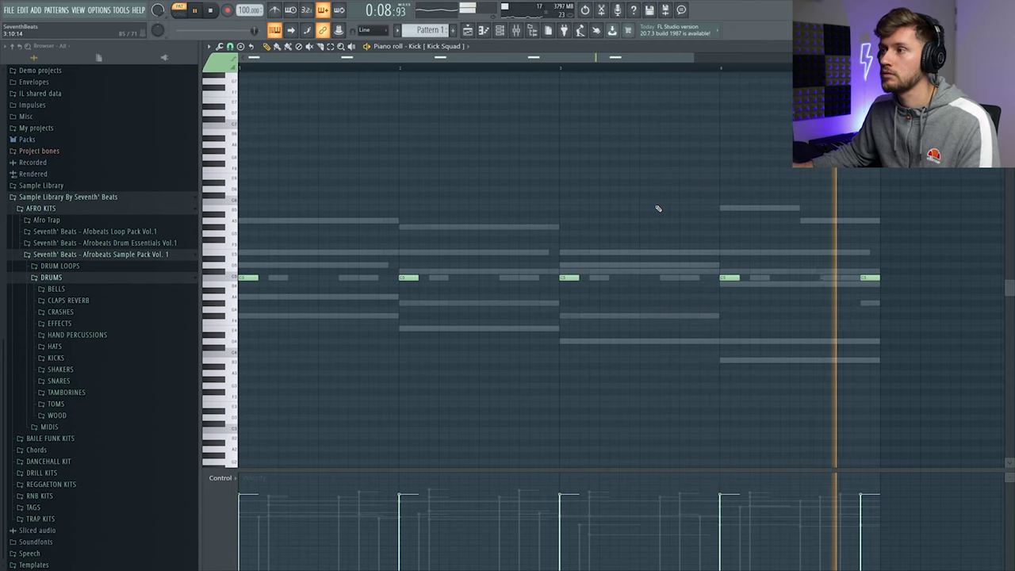
pyautogui.press('F6')
pyautogui.press('space')
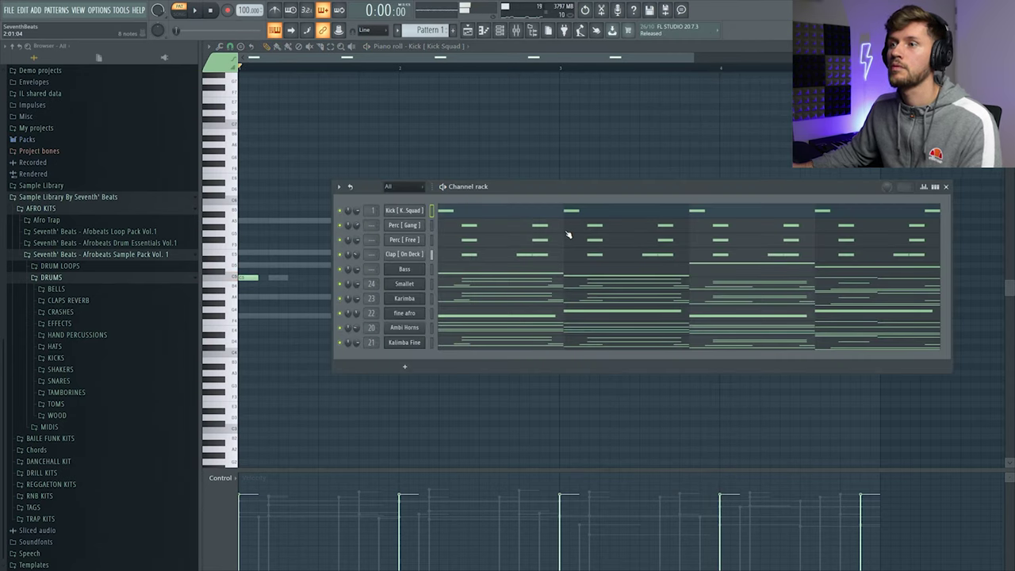
# Step: Lay out a one-bar Hi Hat [ Garden ] pattern with two softer hits and audition it
pyautogui.scroll(-4, 296, 277)
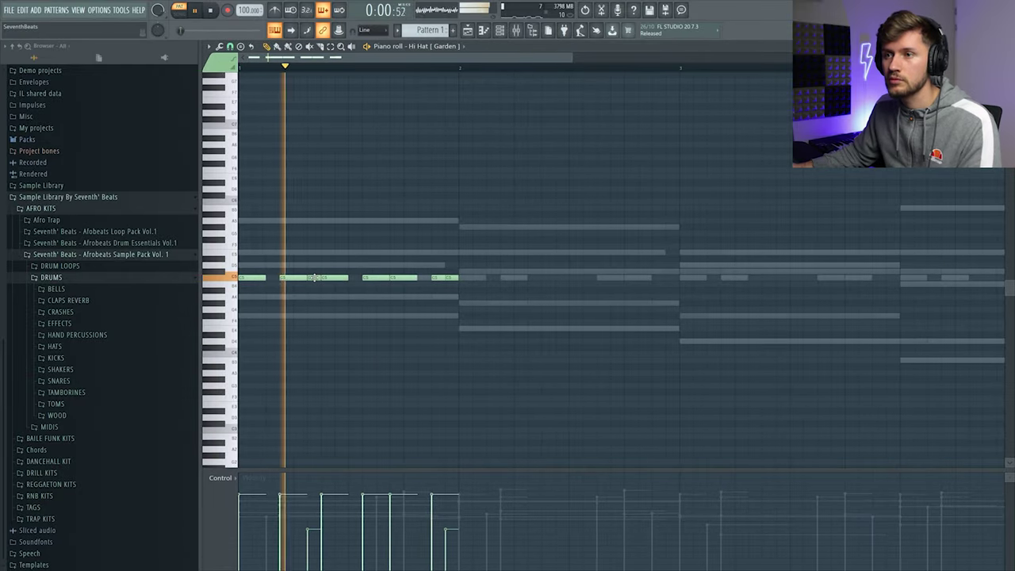
pyautogui.press('space')
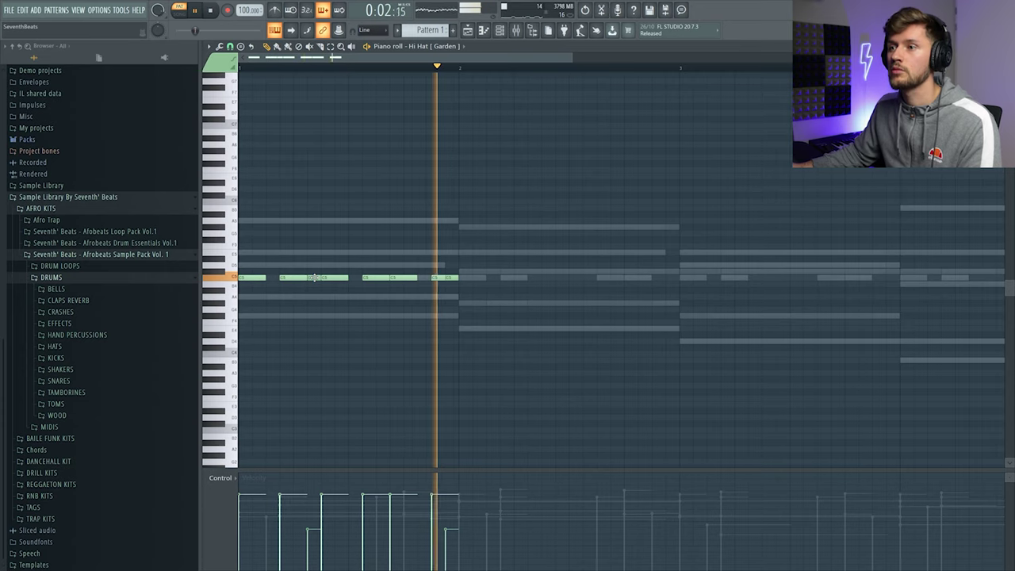
pyautogui.press('space')
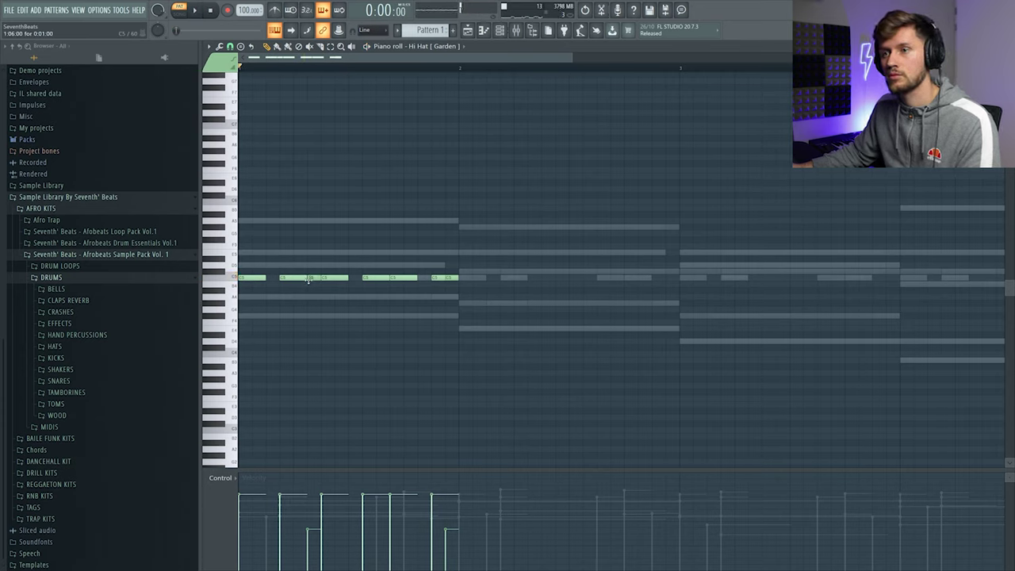
# Step: Copy the bar 1 hi-hat pattern into bar 2 and move the copy's first soft hit one step earlier
pyautogui.hotkey('ctrl', 'a')
pyautogui.moveTo(262, 278); pyautogui.dragTo(525, 277)
pyautogui.keyDown('ctrl'); pyautogui.click(503, 252); pyautogui.keyUp('ctrl')
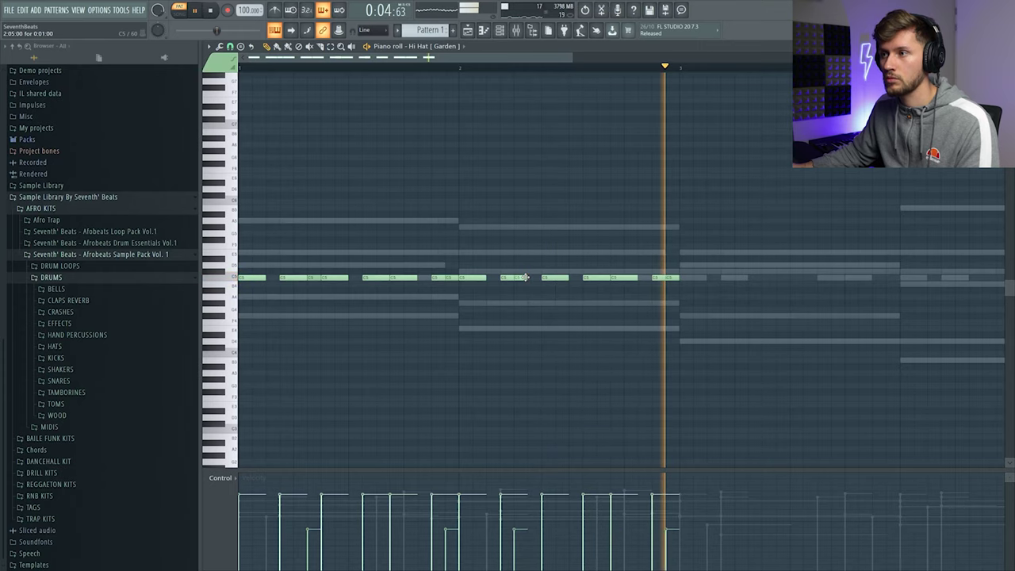
# Step: Duplicate the two-bar hi-hat pattern to fill bars 3 and 4
pyautogui.hotkey('ctrl', 'a')
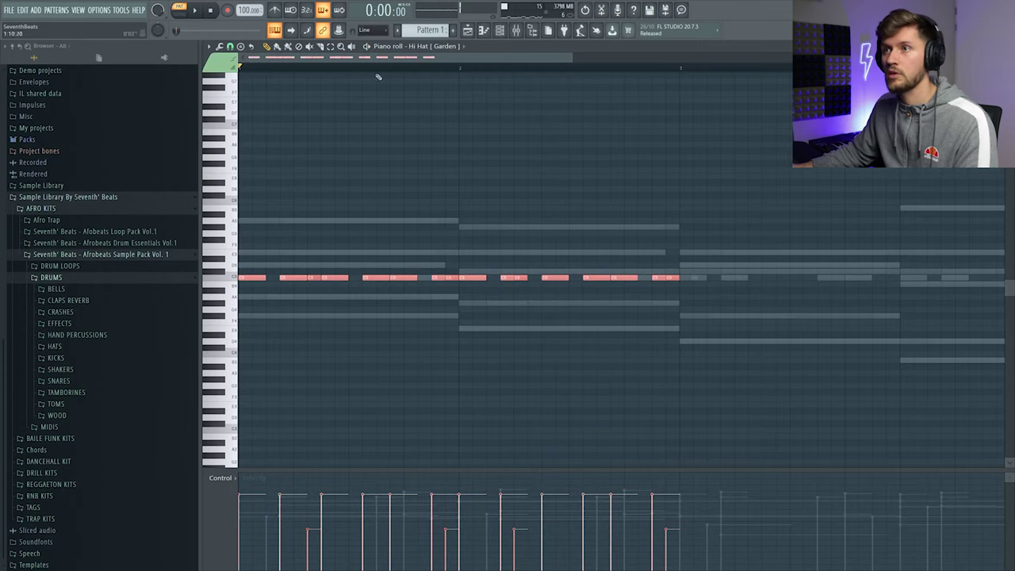
pyautogui.hotkey('ctrl', 'b')
pyautogui.moveTo(550, 58); pyautogui.dragTo(356, 57)
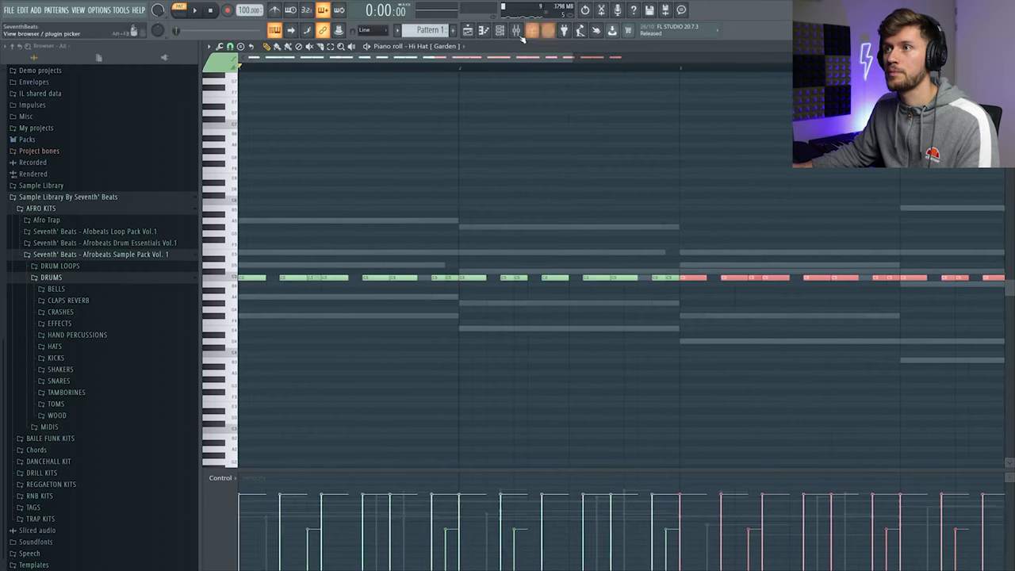
# Step: Place a Perc [ Cut It ] hit at step 11 of bar 1, raise its velocity and try its position during playback
pyautogui.click(317, 277)
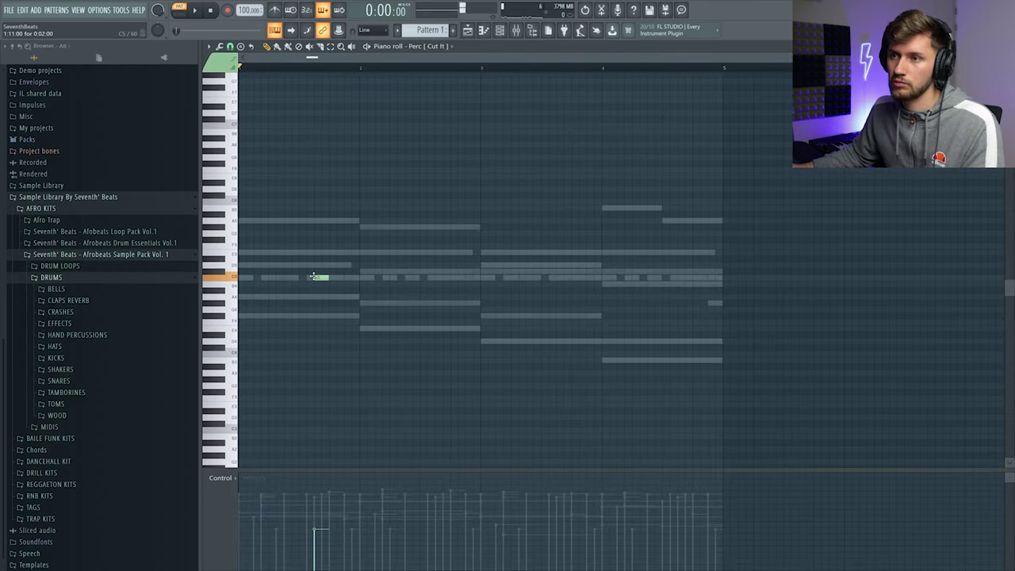
pyautogui.press('space')
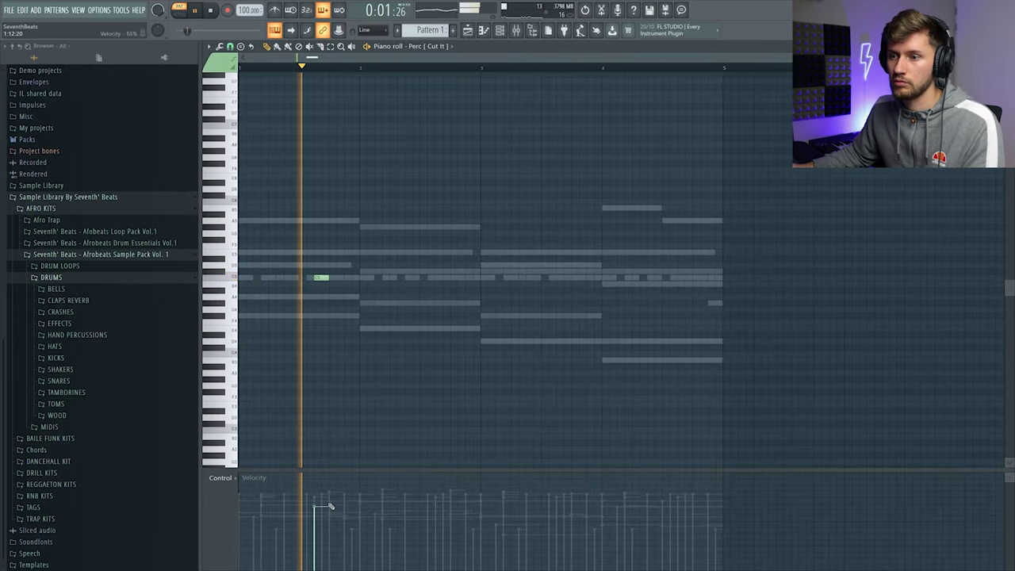
pyautogui.press('space')
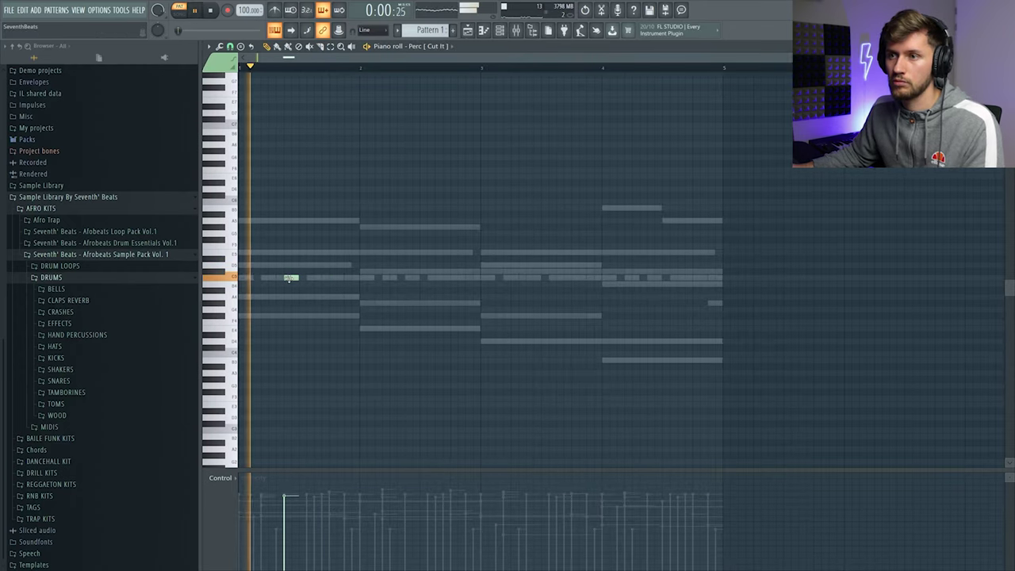
pyautogui.moveTo(290, 277); pyautogui.dragTo(321, 277)
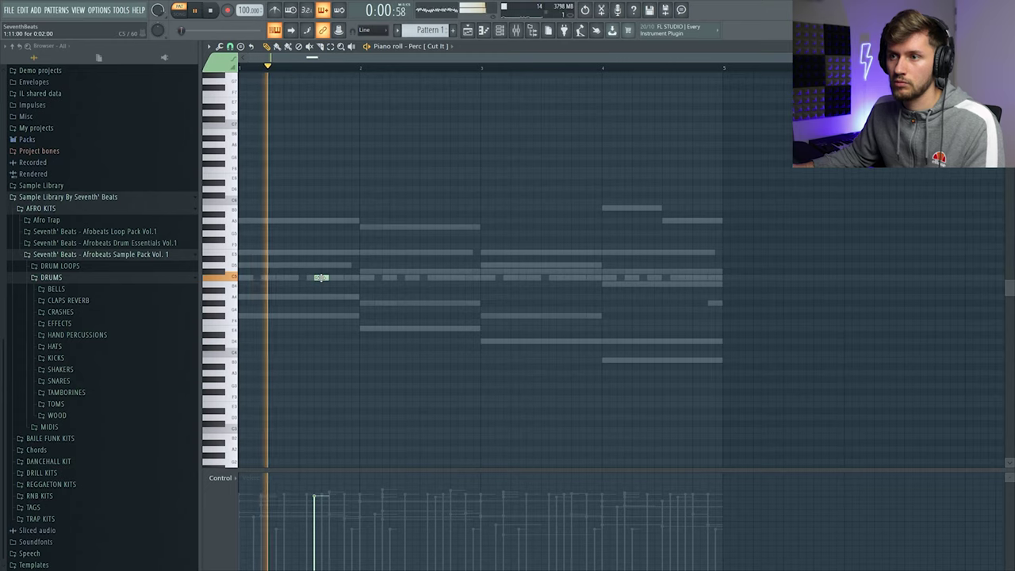
# Step: Repeat the Perc [ Cut It ] hit at the same position in bars 2, 3 and 4
pyautogui.click(441, 277)
pyautogui.click(561, 277)
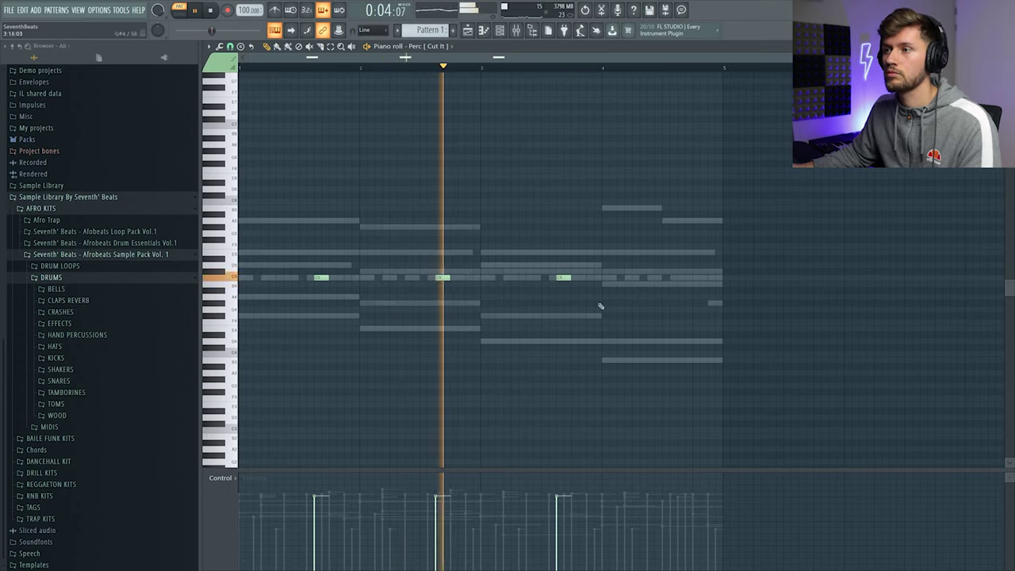
pyautogui.click(681, 277)
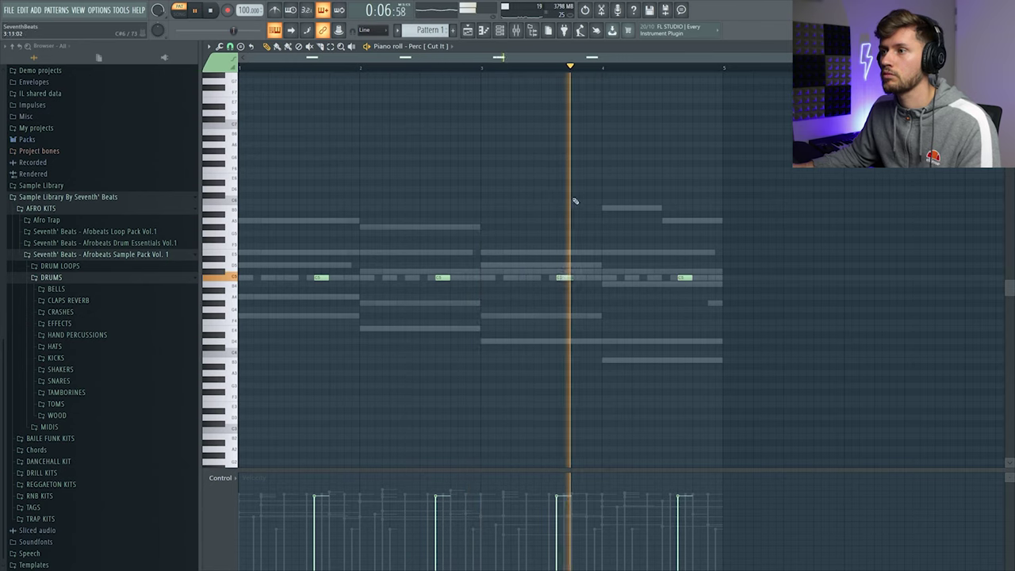
# Step: Set the Perc [ Cut It ] channel volume to about 47% while the pattern plays
pyautogui.press('F6')
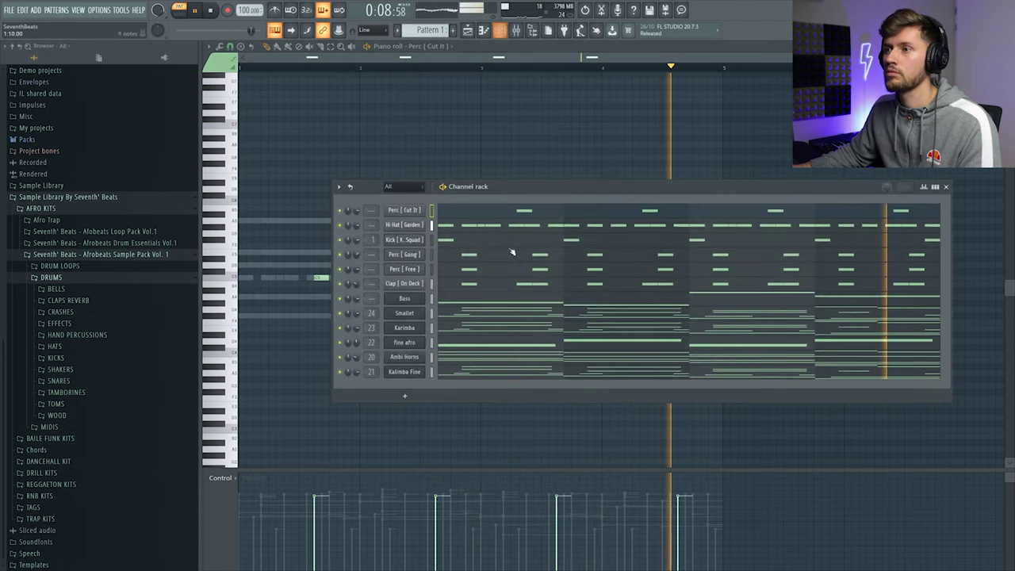
pyautogui.click(403, 209)
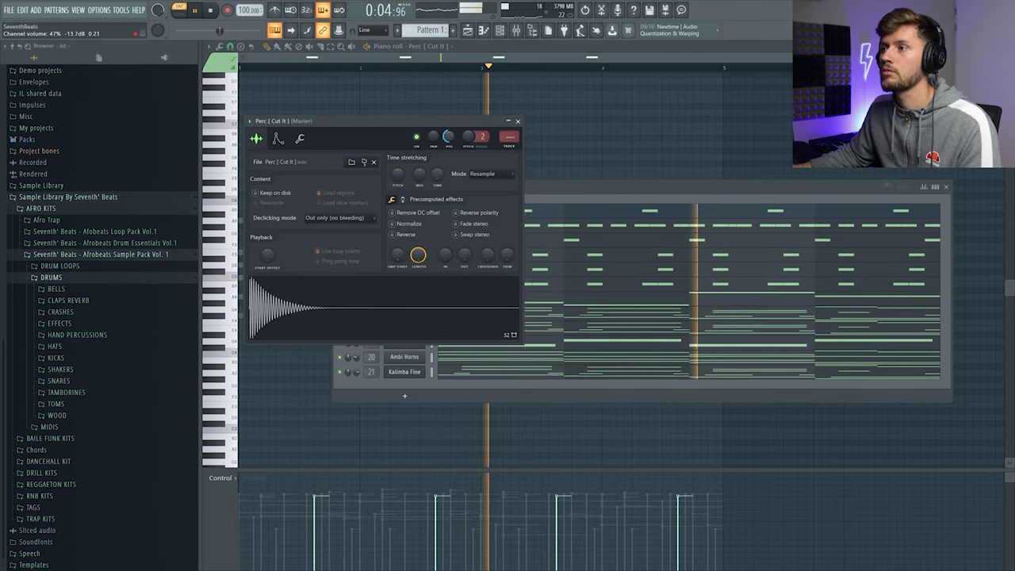
pyautogui.click(589, 241)
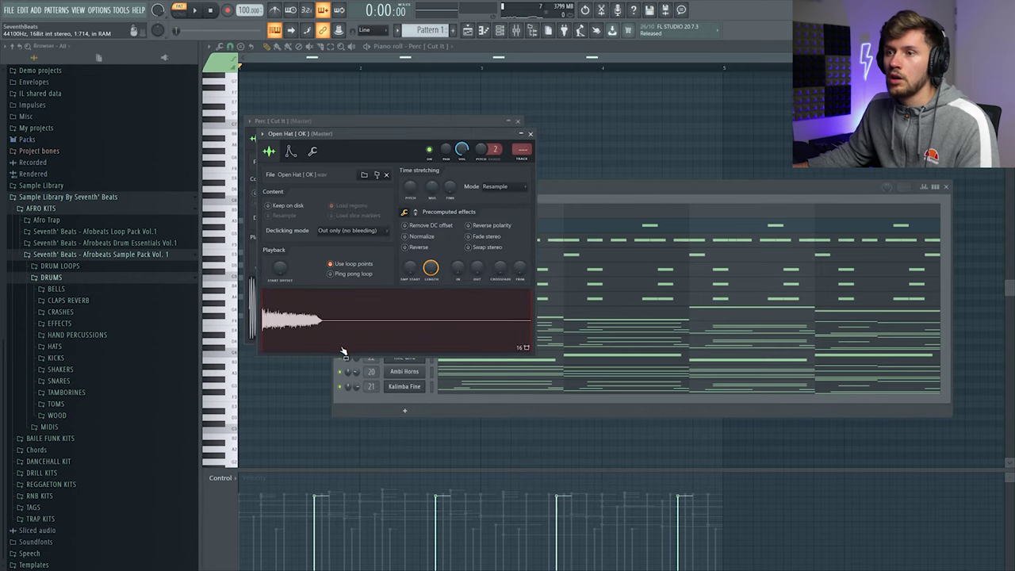
# Step: Place short Open Hat [ OK ] hits at step 3 of all four bars, lower their velocity and audition the pattern
pyautogui.click(569, 198)
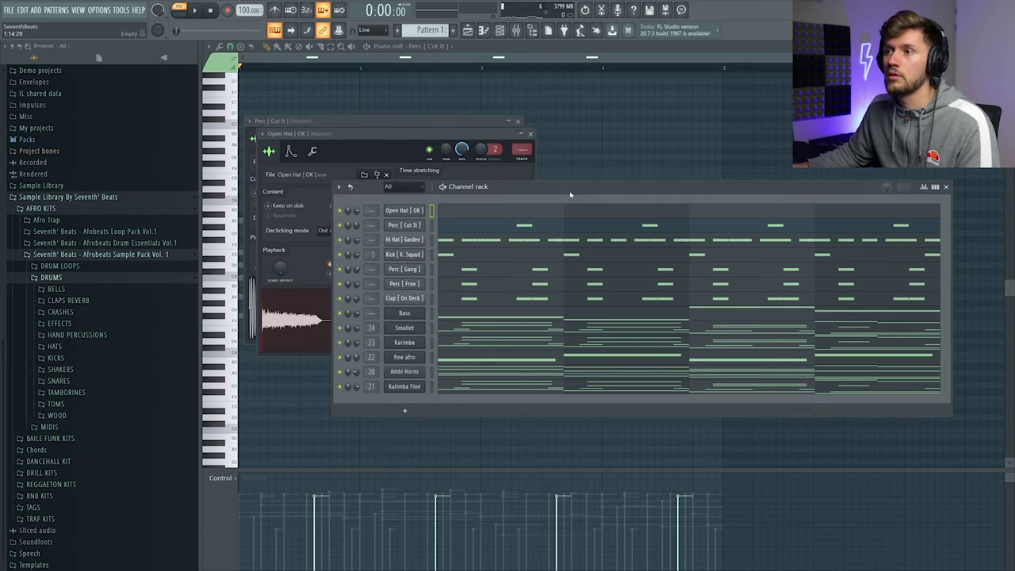
pyautogui.click(489, 215)
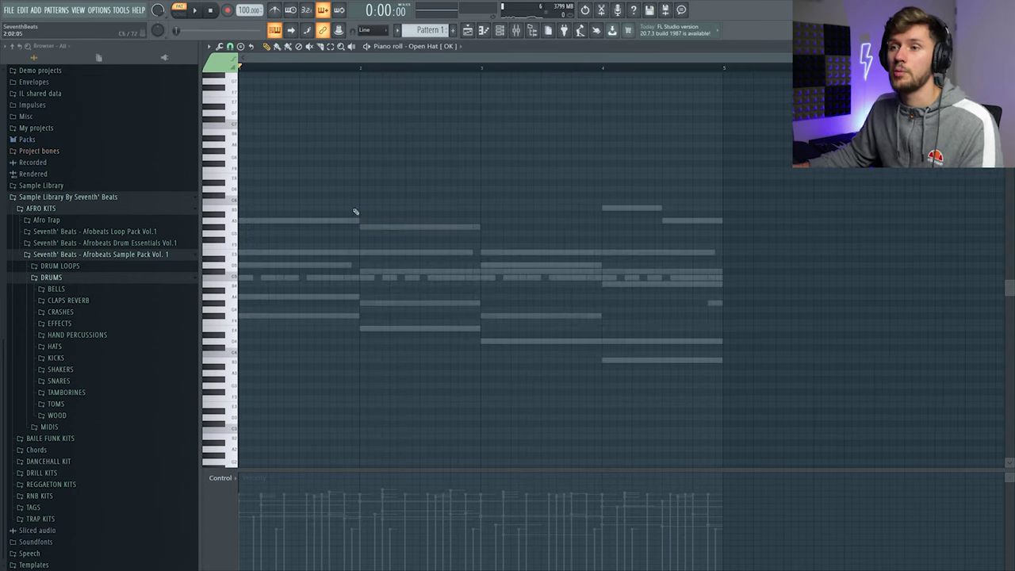
pyautogui.click(262, 278)
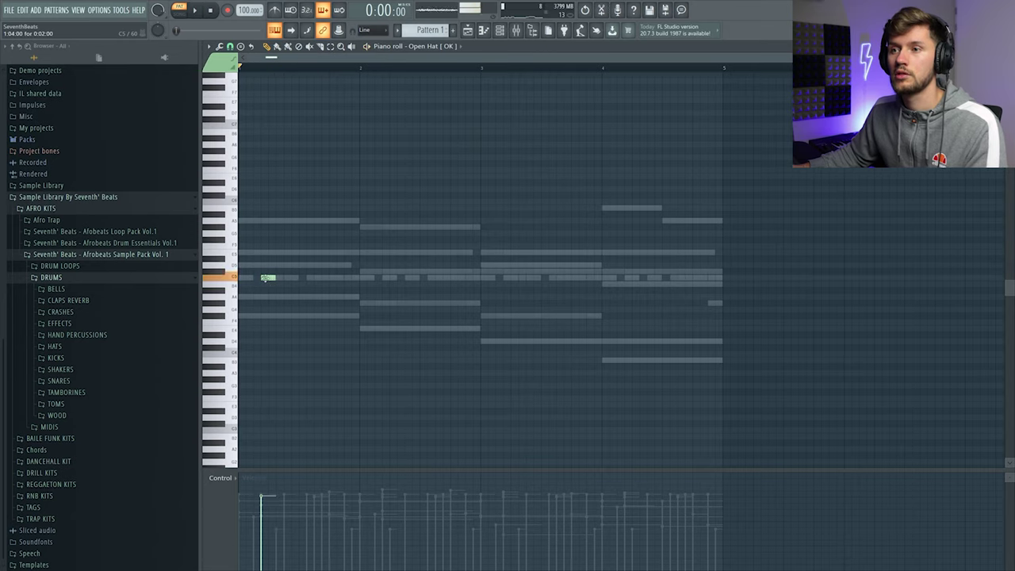
pyautogui.click(380, 277)
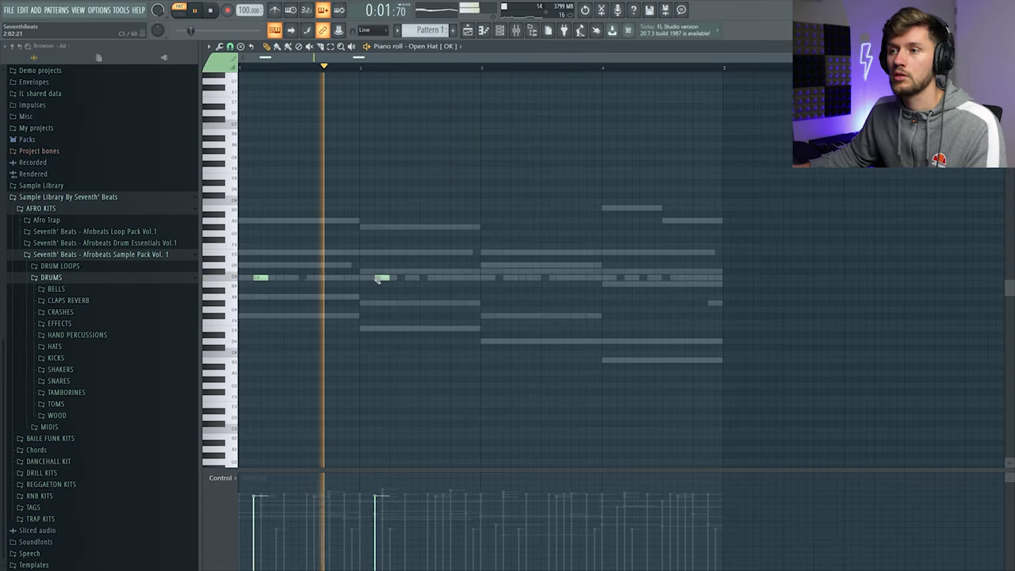
pyautogui.click(502, 278)
pyautogui.click(624, 277)
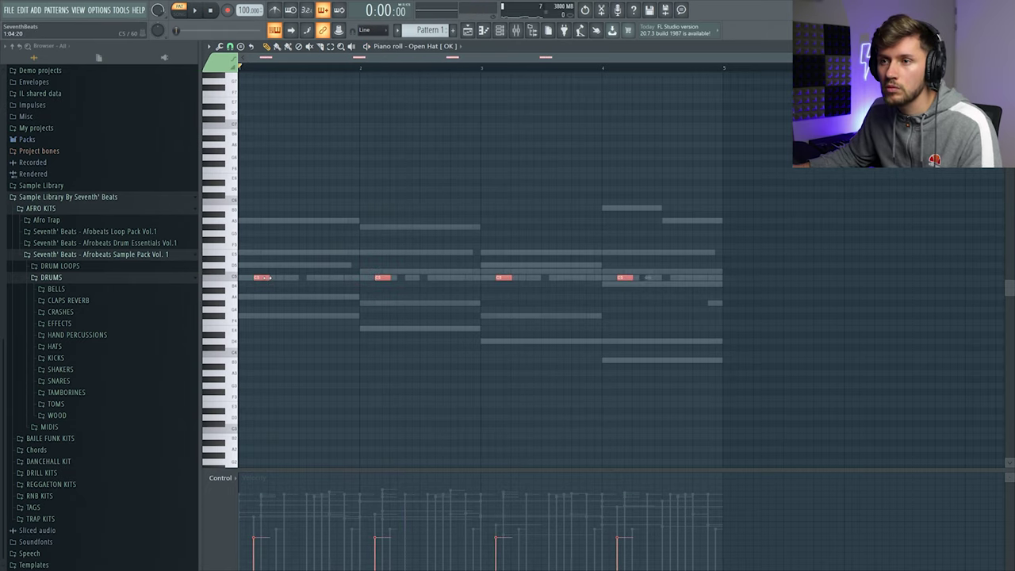
pyautogui.press('space')
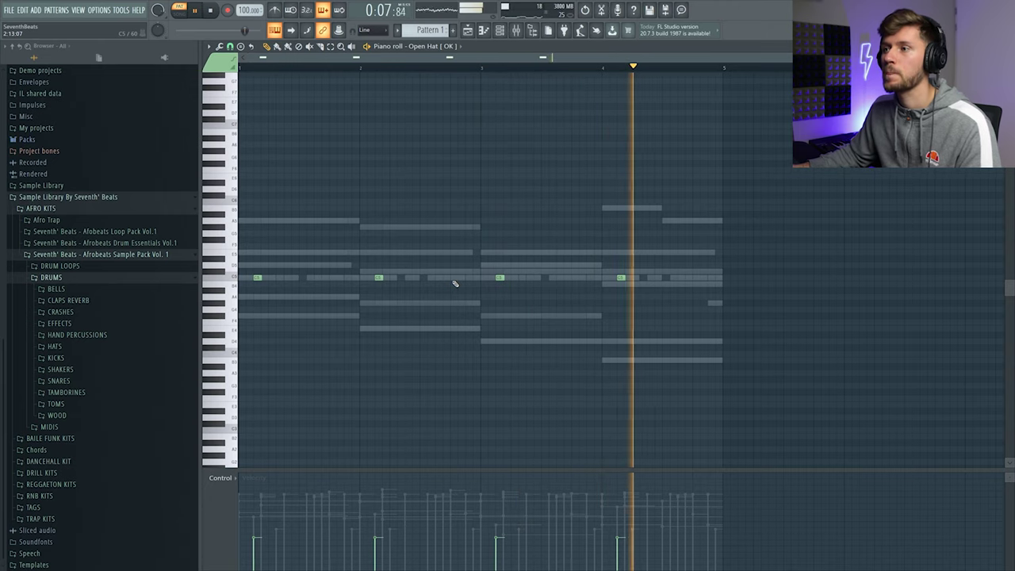
pyautogui.press('space')
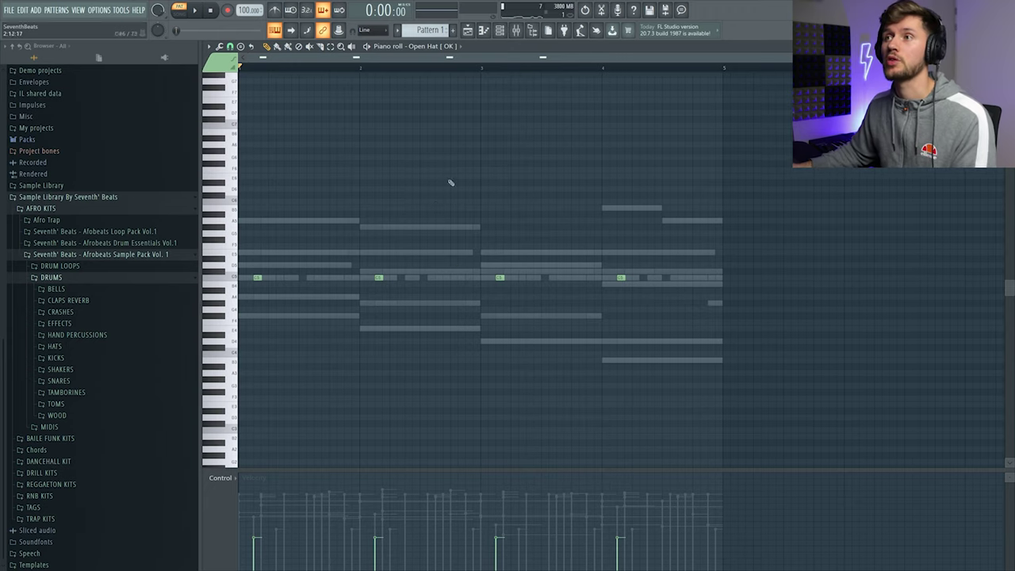
# Step: In the Playlist, move the Pattern 2 clip to bar 5 on Track 2 and place a second Pattern 1 at bar 5
pyautogui.click(499, 30)
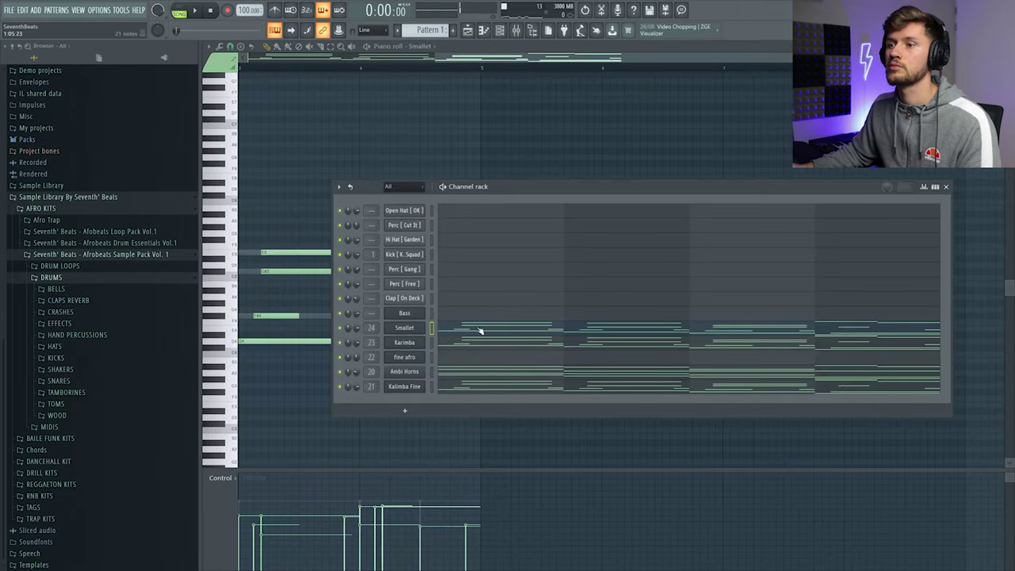
pyautogui.click(468, 30)
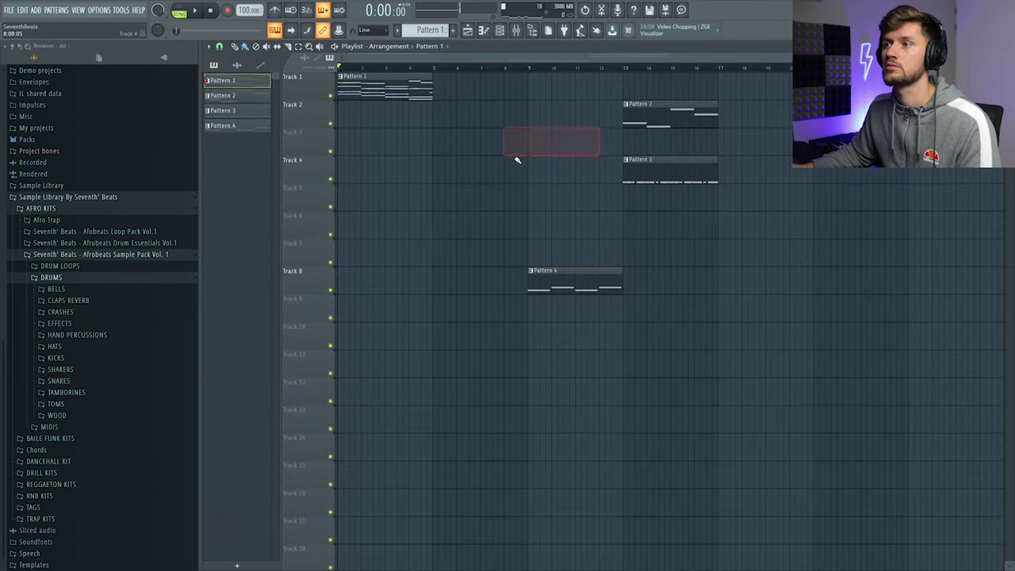
pyautogui.moveTo(657, 121); pyautogui.dragTo(466, 113)
pyautogui.click(422, 87)
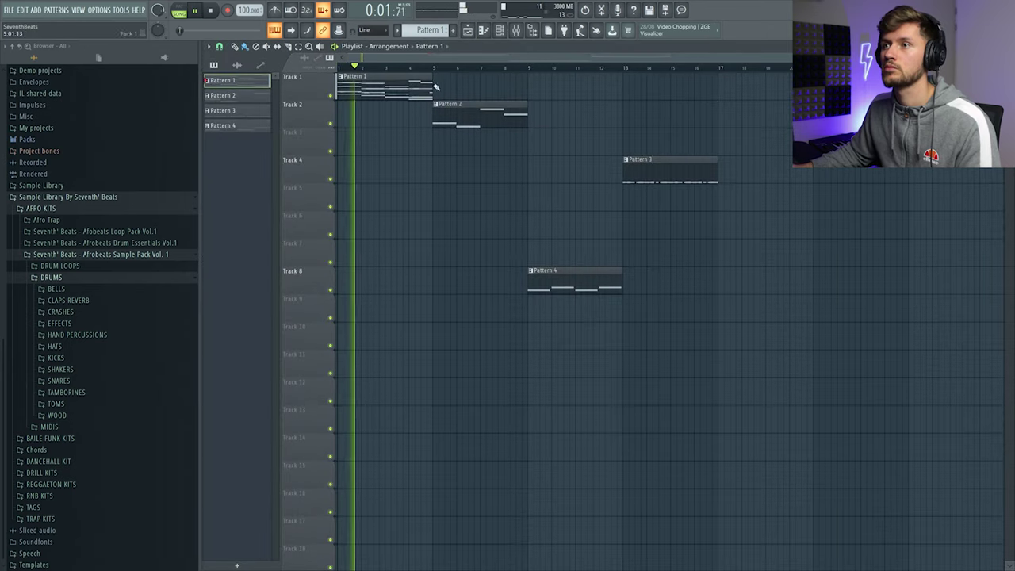
pyautogui.click(466, 85)
pyautogui.click(565, 132)
pyautogui.rightClick(564, 135)
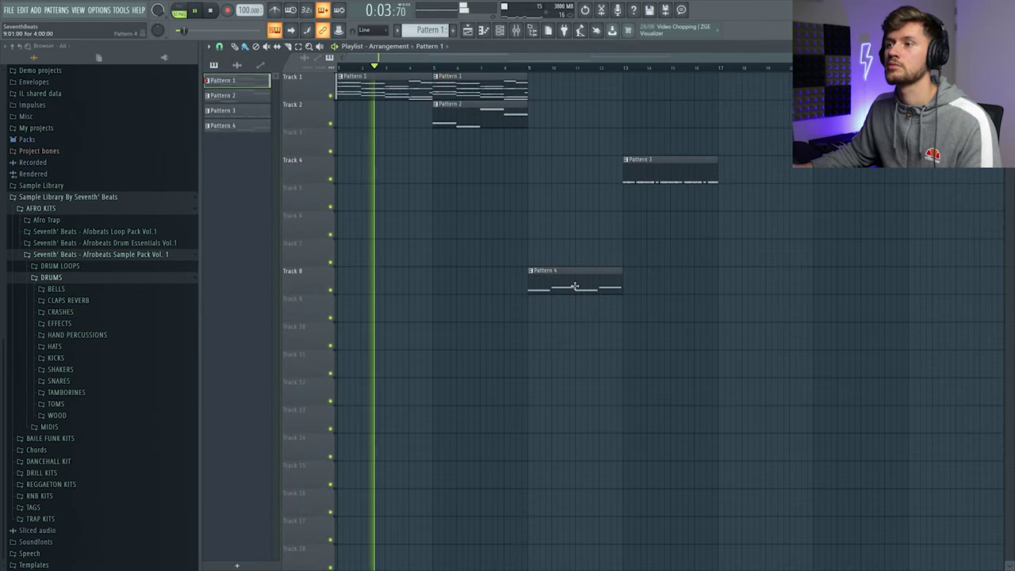
# Step: Shift Pattern 4 out of the way, move Pattern 3 to bar 9 on Track 4 and copy Patterns 1 and 2 to bar 9
pyautogui.moveTo(575, 288); pyautogui.dragTo(659, 288)
pyautogui.moveTo(659, 167); pyautogui.dragTo(568, 168)
pyautogui.moveTo(540, 127); pyautogui.dragTo(564, 92)
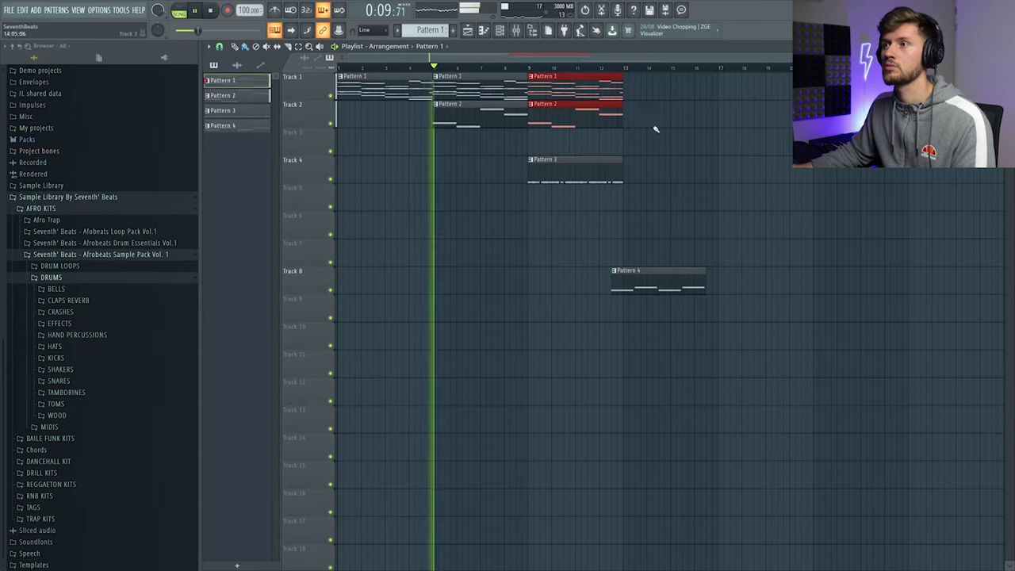
pyautogui.click(655, 125)
pyautogui.rightClick(694, 103)
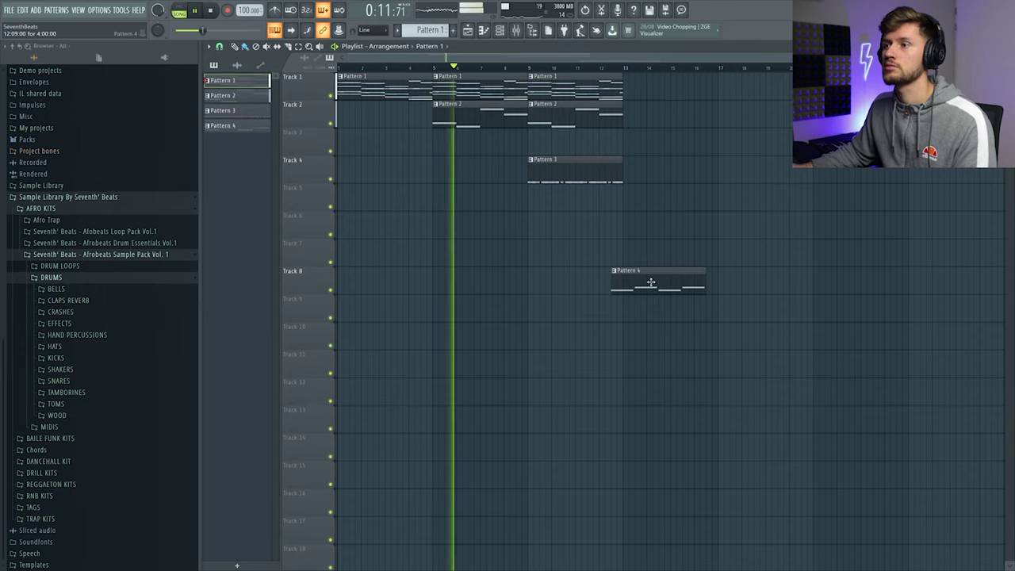
# Step: Align Pattern 4 to bar 13 on Track 8 and add copies of Patterns 1, 2 and 3 at bar 13
pyautogui.moveTo(656, 282)
pyautogui.mouseDown()
pyautogui.moveTo(574, 283)
pyautogui.moveTo(670, 283)
pyautogui.mouseUp()
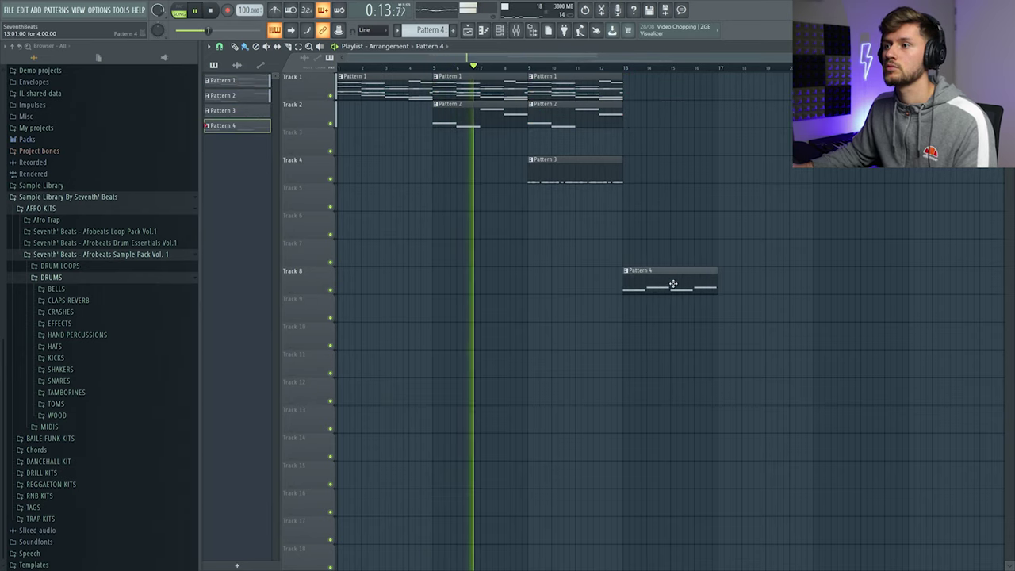
pyautogui.moveTo(585, 172)
pyautogui.keyDown('shift'); pyautogui.mouseDown()
pyautogui.moveTo(618, 198)
pyautogui.moveTo(661, 172)
pyautogui.moveTo(655, 163)
pyautogui.mouseUp(); pyautogui.keyUp('shift')
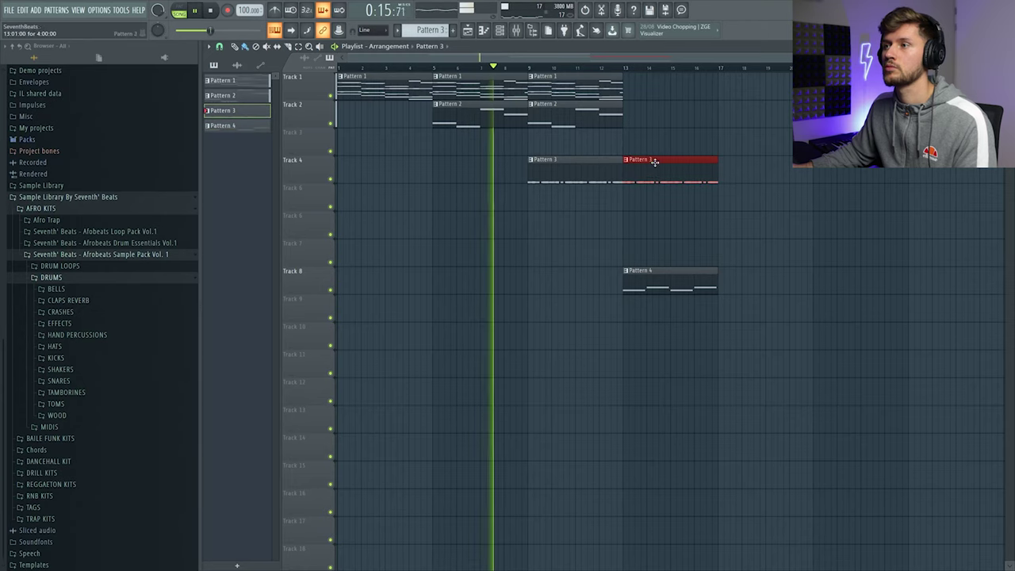
pyautogui.moveTo(615, 116)
pyautogui.mouseDown()
pyautogui.moveTo(575, 88)
pyautogui.moveTo(383, 82)
pyautogui.moveTo(687, 86)
pyautogui.moveTo(671, 86)
pyautogui.mouseUp()
pyautogui.keyDown('ctrl'); pyautogui.click(776, 146); pyautogui.keyUp('ctrl')
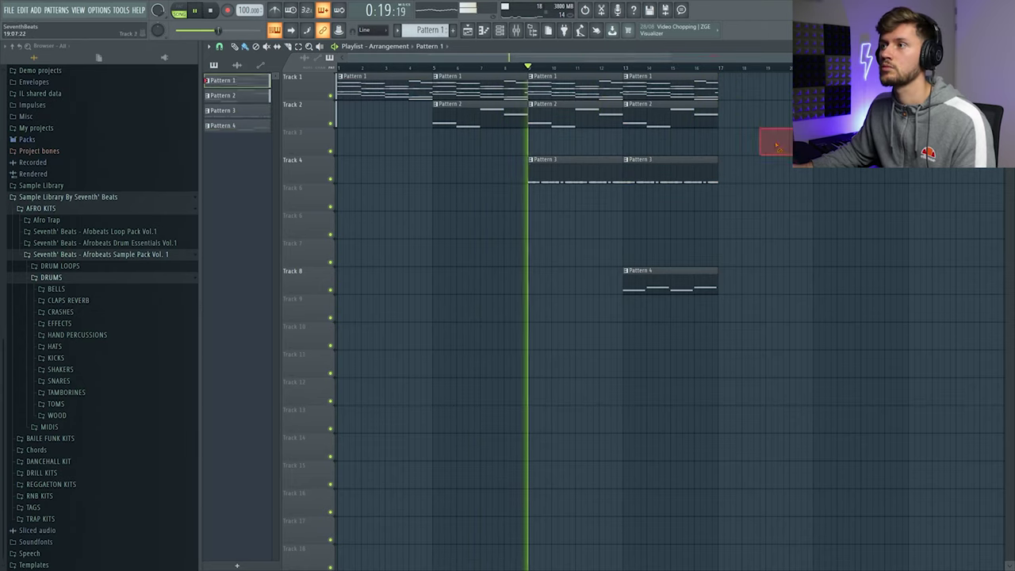
# Step: Delete Pattern 2 at bar 9, move Pattern 4 and the bar 13 Pattern 2 to bar 17, and copy Pattern 1 there
pyautogui.rightClick(580, 122)
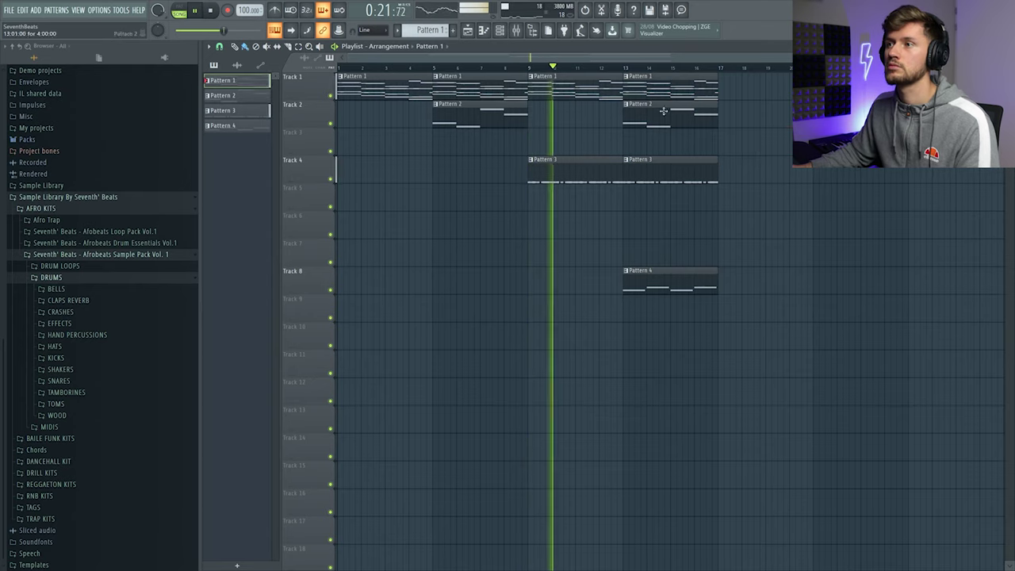
pyautogui.scroll(-1, 719, 199)
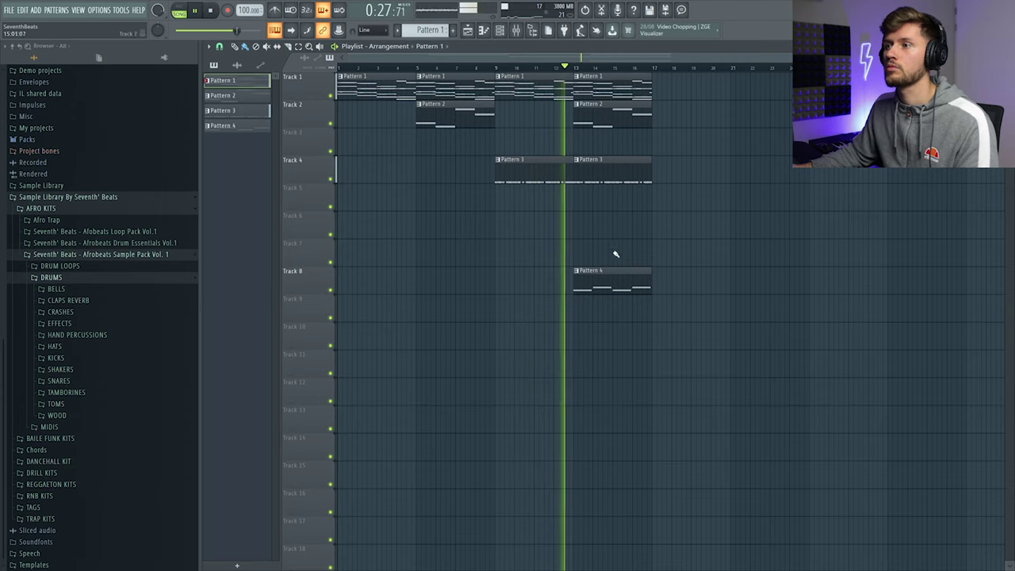
pyautogui.moveTo(615, 279); pyautogui.dragTo(694, 279)
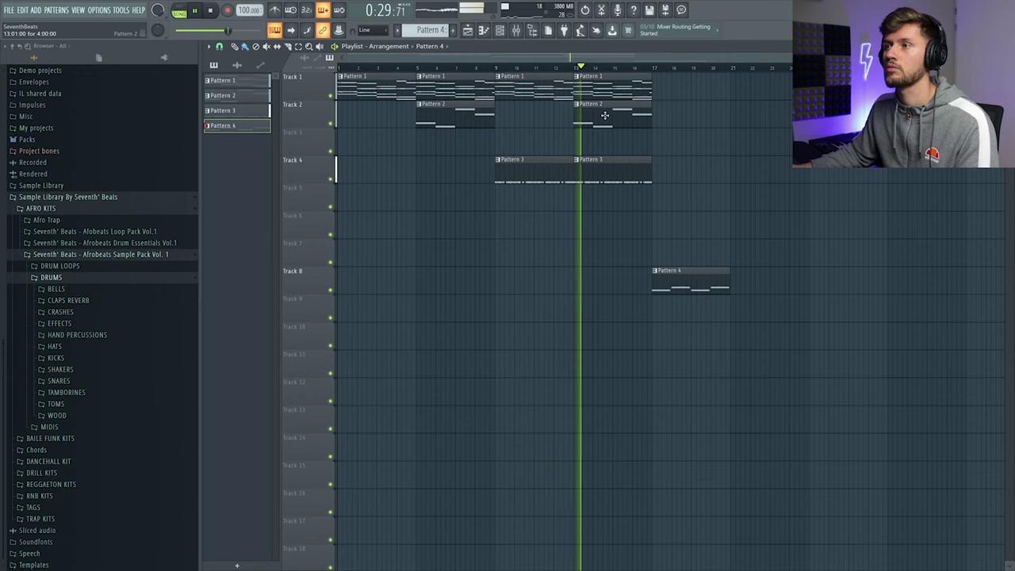
pyautogui.moveTo(605, 115); pyautogui.dragTo(683, 116)
pyautogui.keyDown('shift'); pyautogui.moveTo(599, 88); pyautogui.dragTo(676, 89); pyautogui.keyUp('shift')
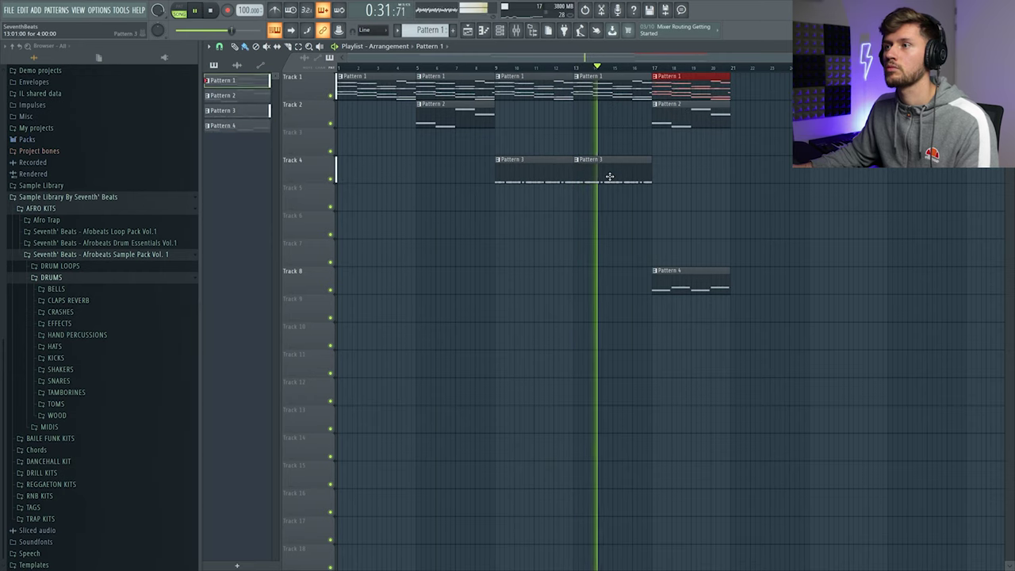
# Step: Cut the Kick [ K. Squad ] notes from Pattern 3, paste them into a new Pattern 5 and return to the Playlist
pyautogui.doubleClick(610, 176)
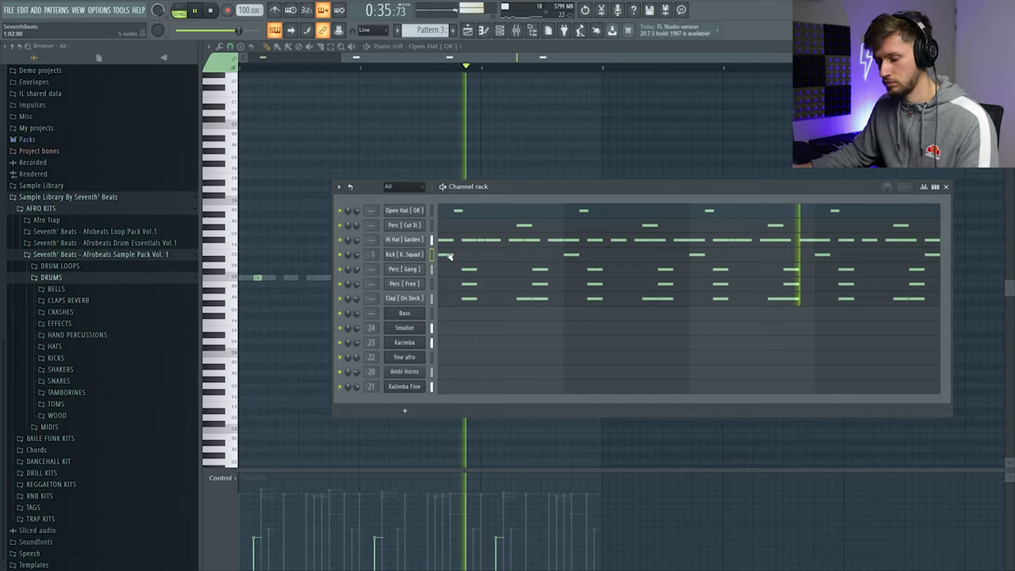
pyautogui.hotkey('ctrl', 'x')
pyautogui.click(452, 30)
pyautogui.press('Return')
pyautogui.hotkey('ctrl', 'v')
pyautogui.click(468, 32)
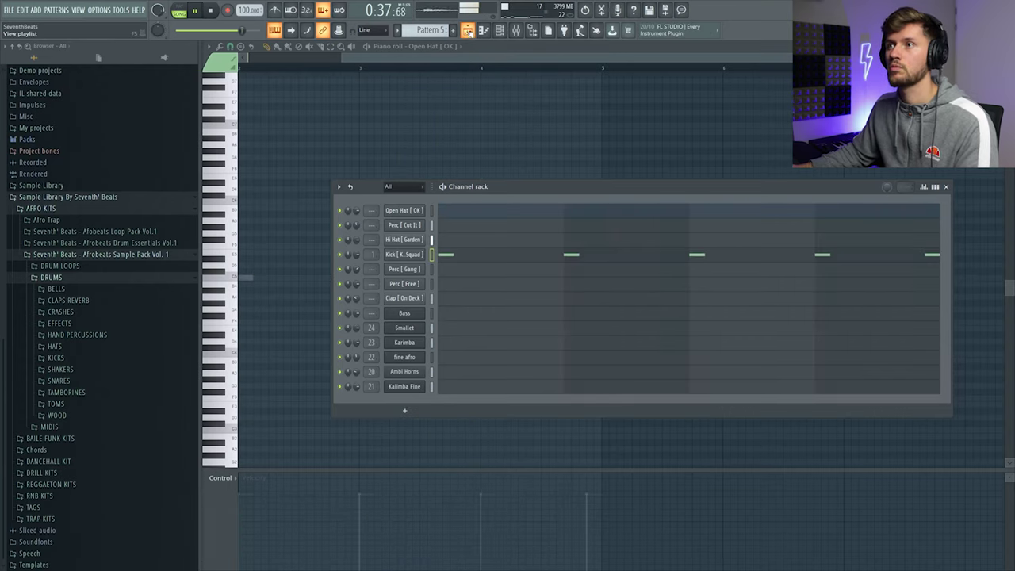
pyautogui.click(467, 29)
# Step: Place Pattern 5 at bars 9, 17 and 21 on Track 6, and add copies of Patterns 1, 2 and 4 at bar 21
pyautogui.press('space')
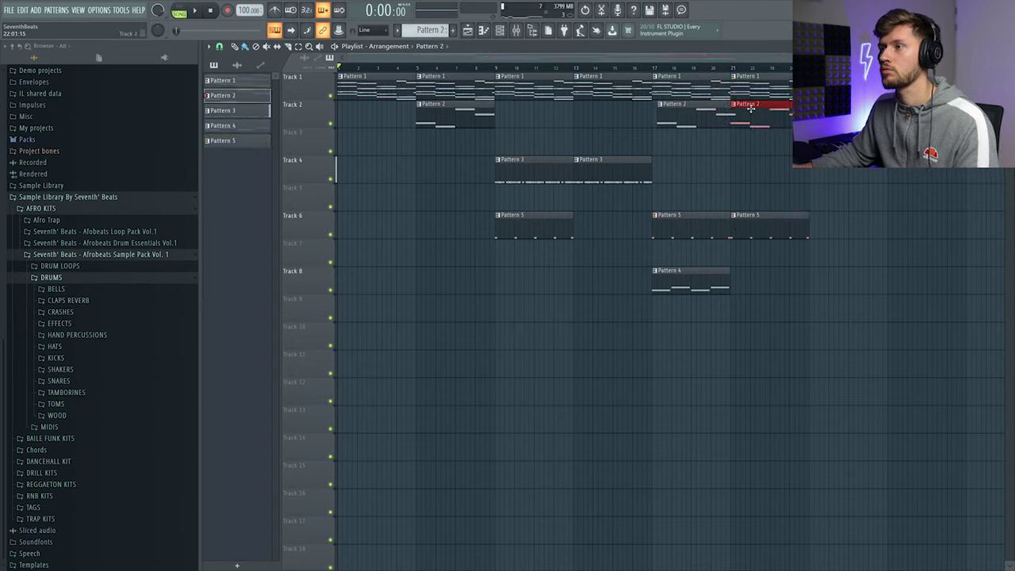
pyautogui.click(703, 288)
pyautogui.moveTo(749, 252); pyautogui.dragTo(753, 280)
pyautogui.click(840, 284)
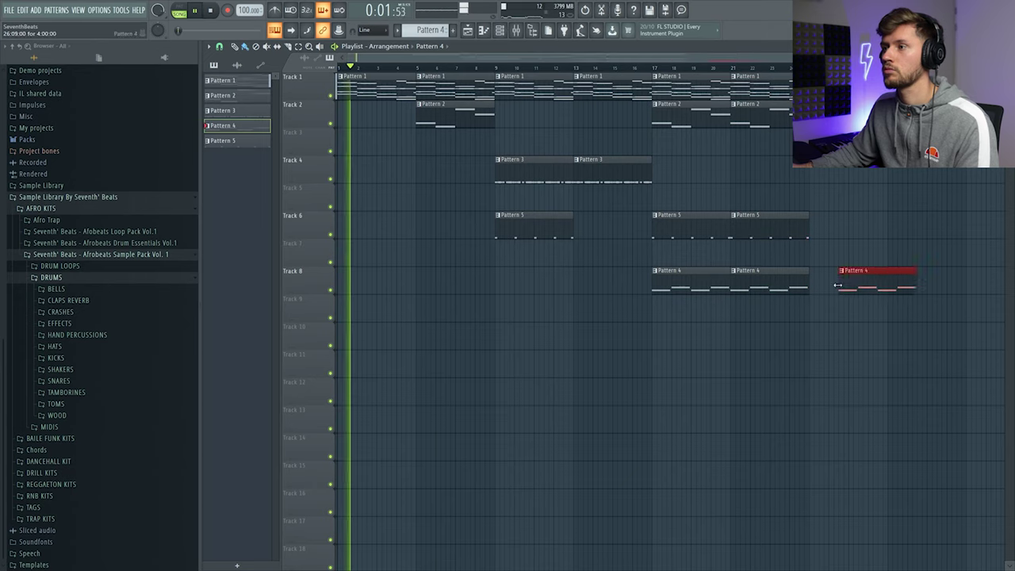
pyautogui.rightClick(842, 287)
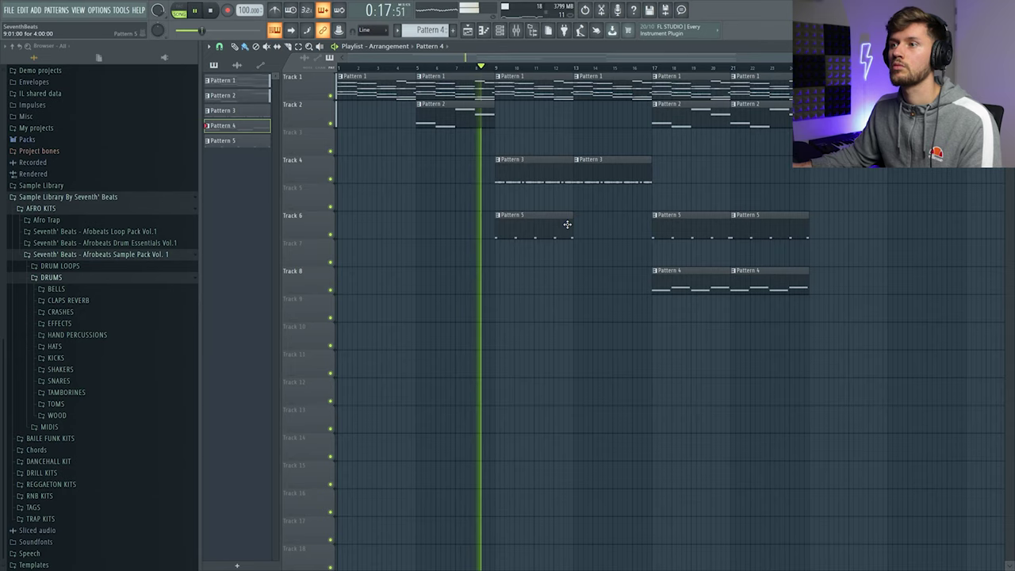
# Step: Copy Pattern 3 to bars 17 and 21 on Track 4 and trim the bar 13 clip by about half a bar
pyautogui.click(628, 173)
pyautogui.moveTo(672, 145)
pyautogui.mouseDown()
pyautogui.moveTo(747, 145)
pyautogui.moveTo(772, 180)
pyautogui.moveTo(765, 174)
pyautogui.mouseUp()
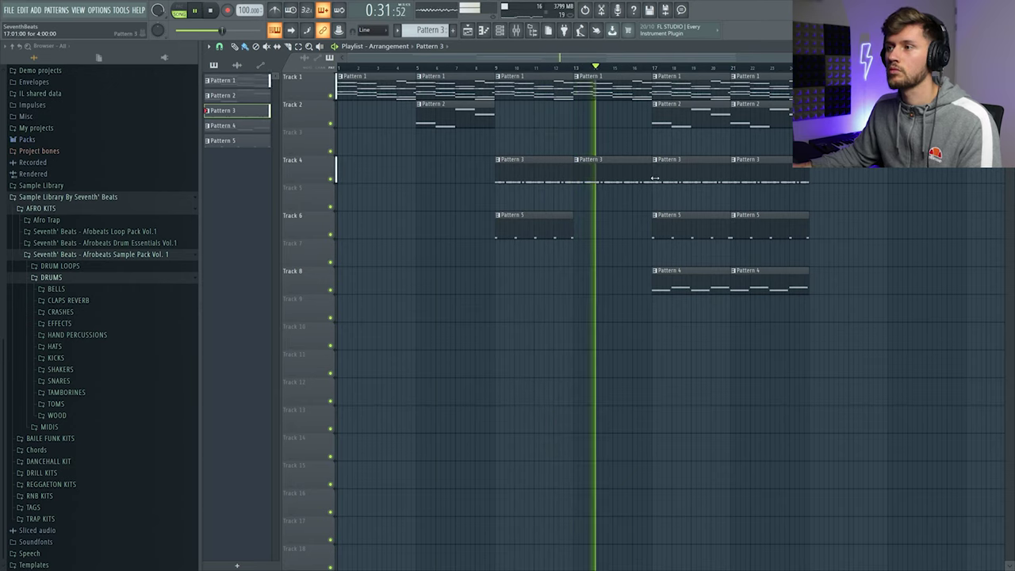
pyautogui.moveTo(642, 173); pyautogui.dragTo(638, 173)
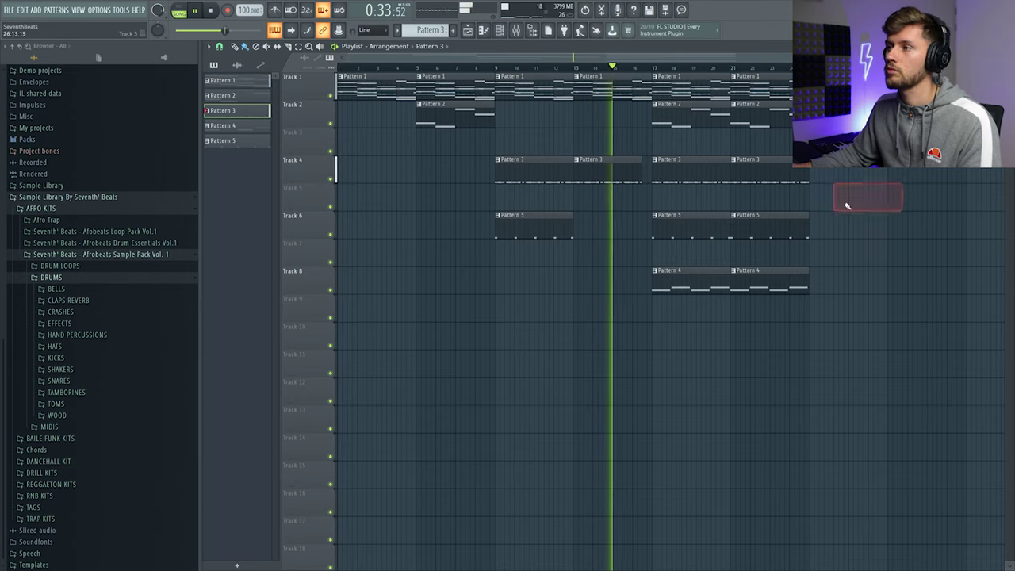